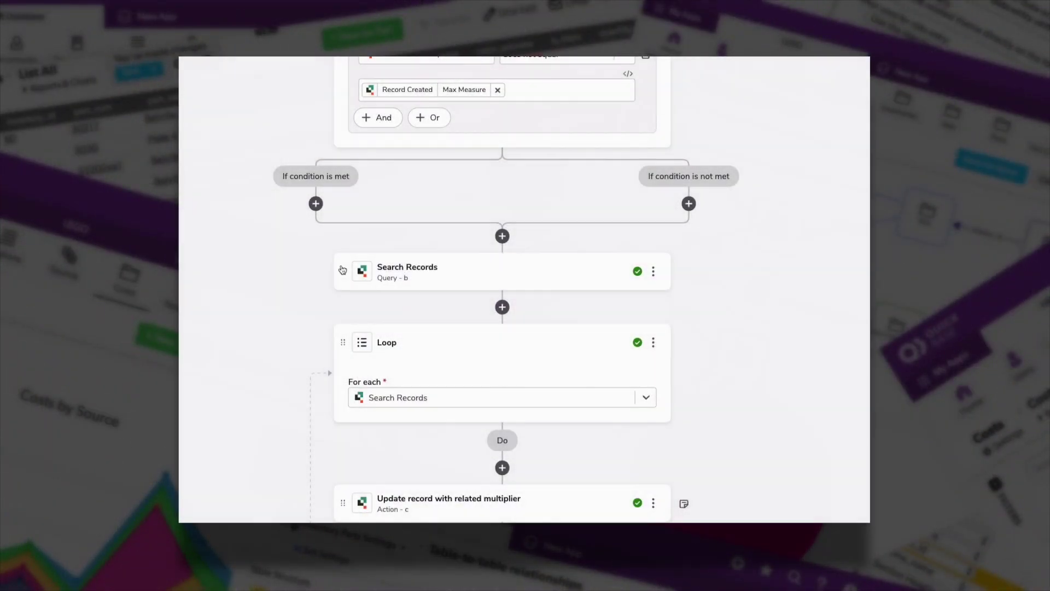
left_click_drag(343, 271, 307, 204)
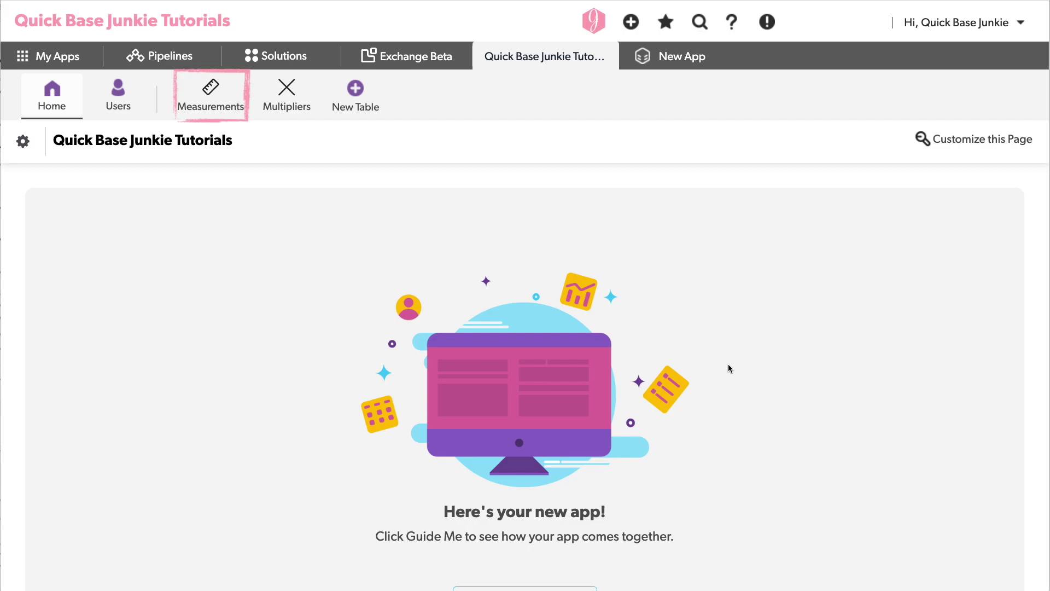
Step: Open the first record of the Measurements table for editing
left_click(224, 98)
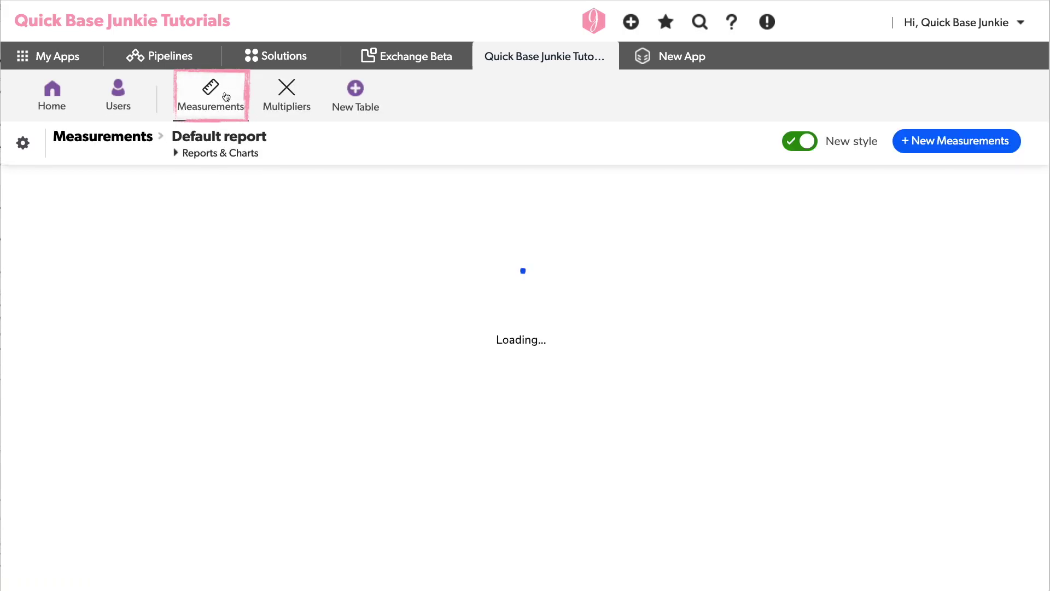
left_click(57, 283)
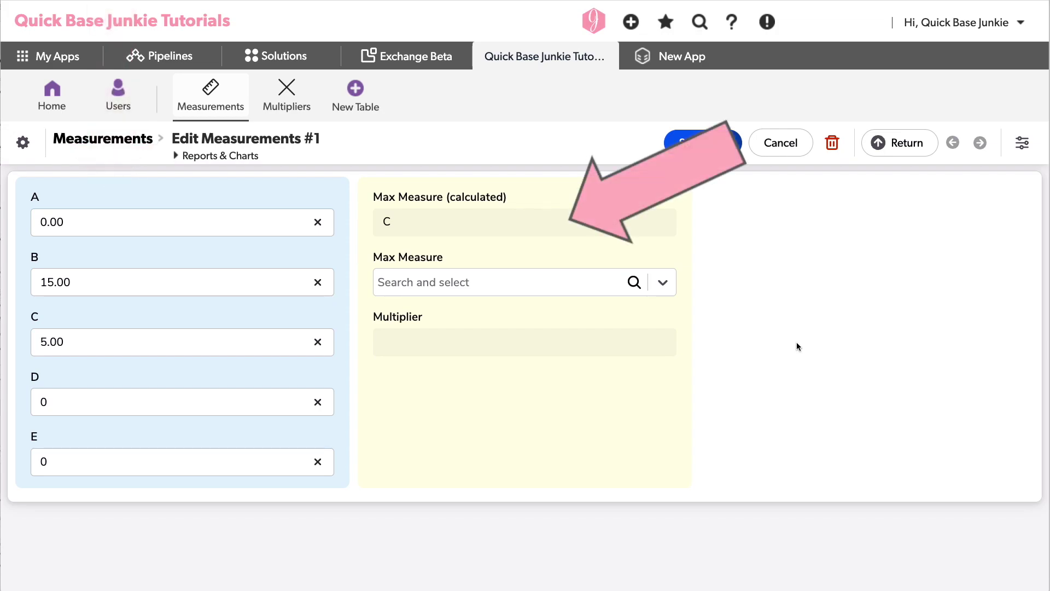
Step: Review the formula in the properties of the Max Measure (calculated) field, and return to the record by saving the field
right_click(469, 209)
left_click(506, 254)
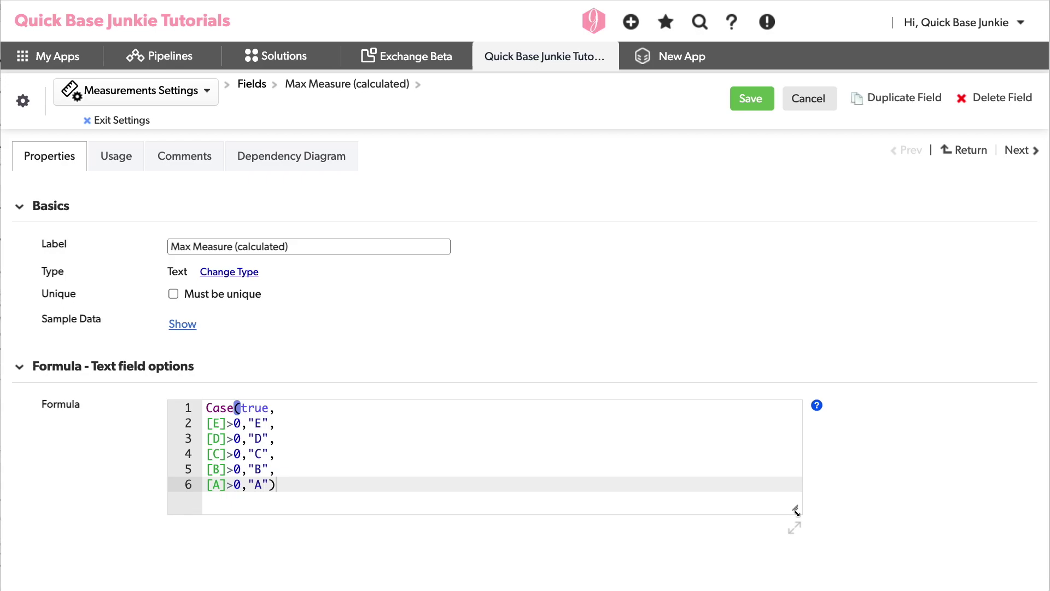
left_click(751, 98)
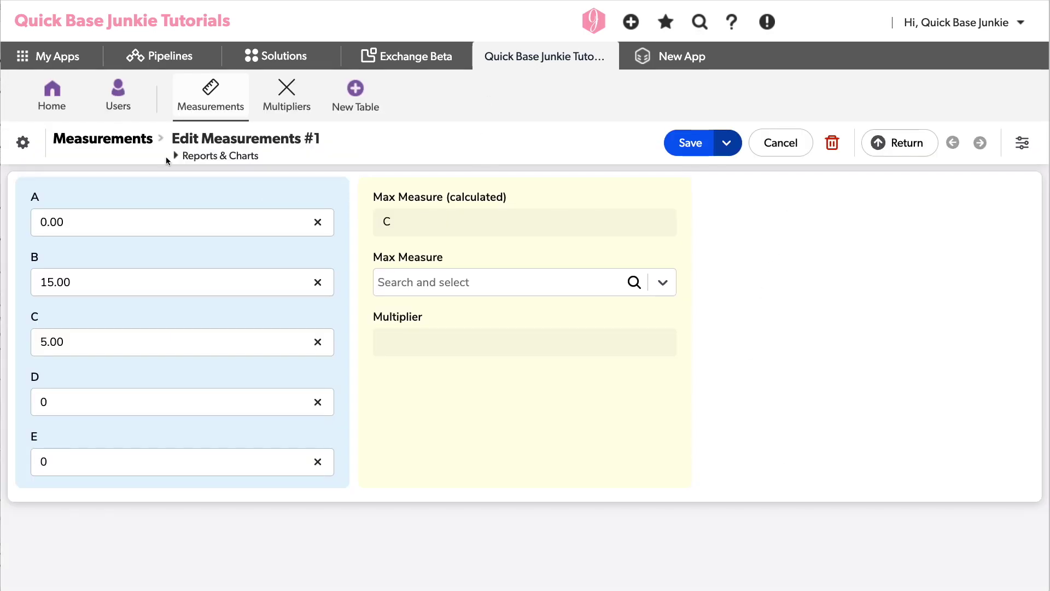
Step: Set measurement D to 100 and choose measure D as the record's Max Measure
left_click(102, 405)
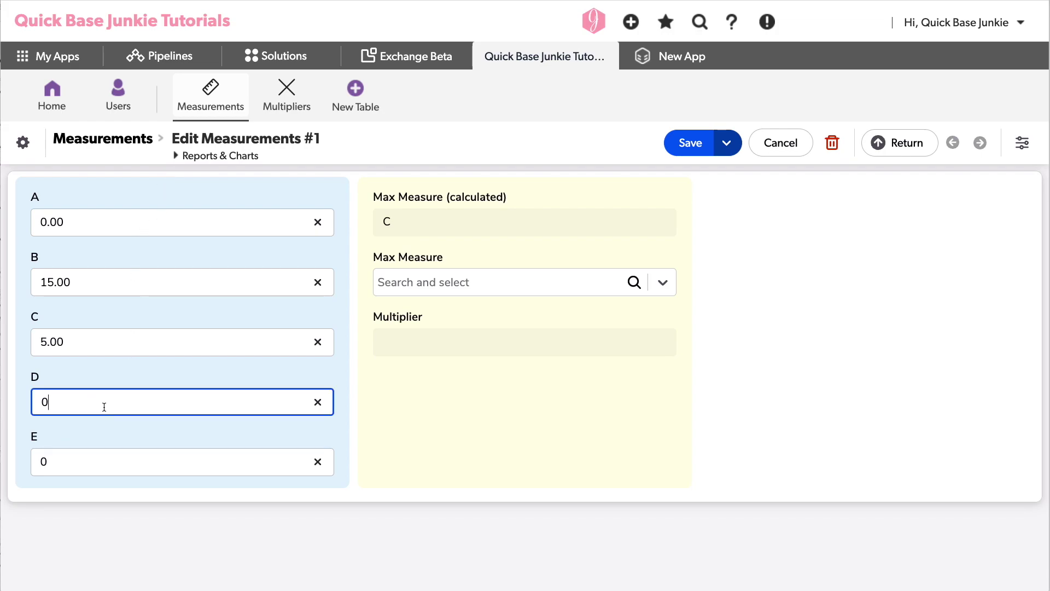
left_click(42, 402)
type("100")
left_click(289, 112)
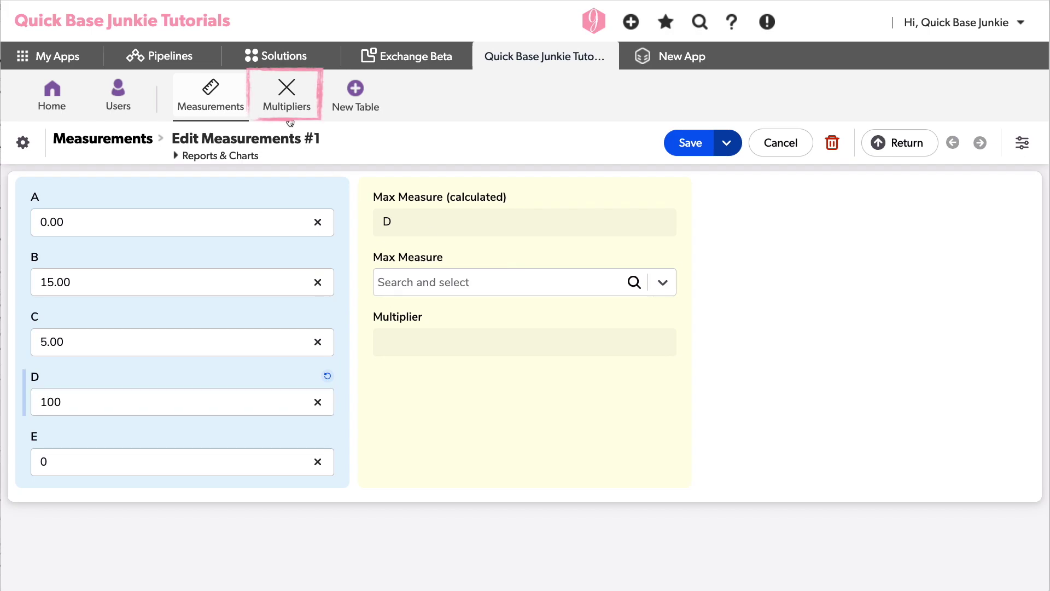
left_click(533, 277)
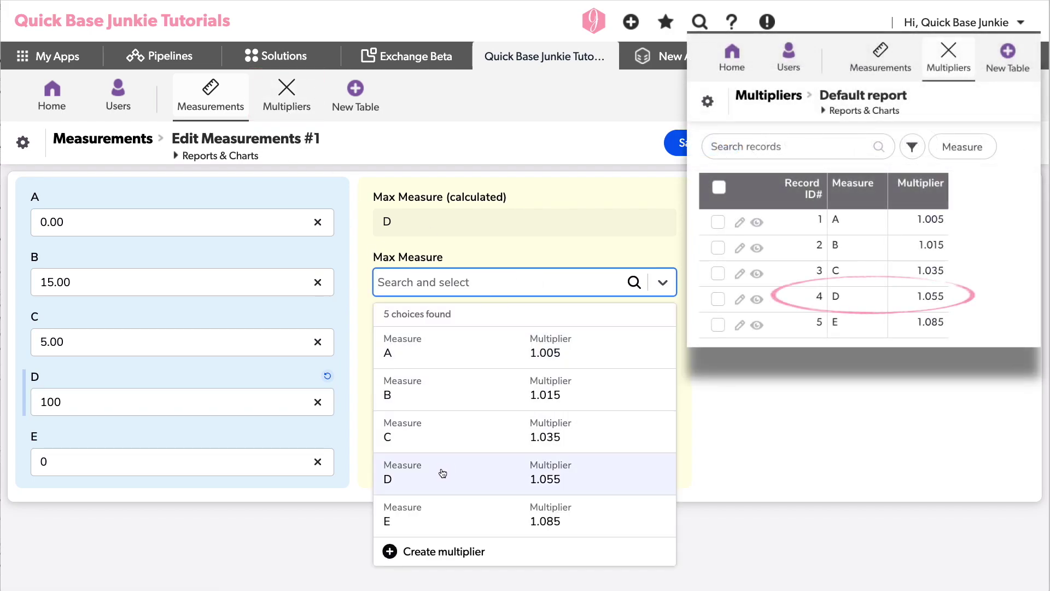
left_click(527, 474)
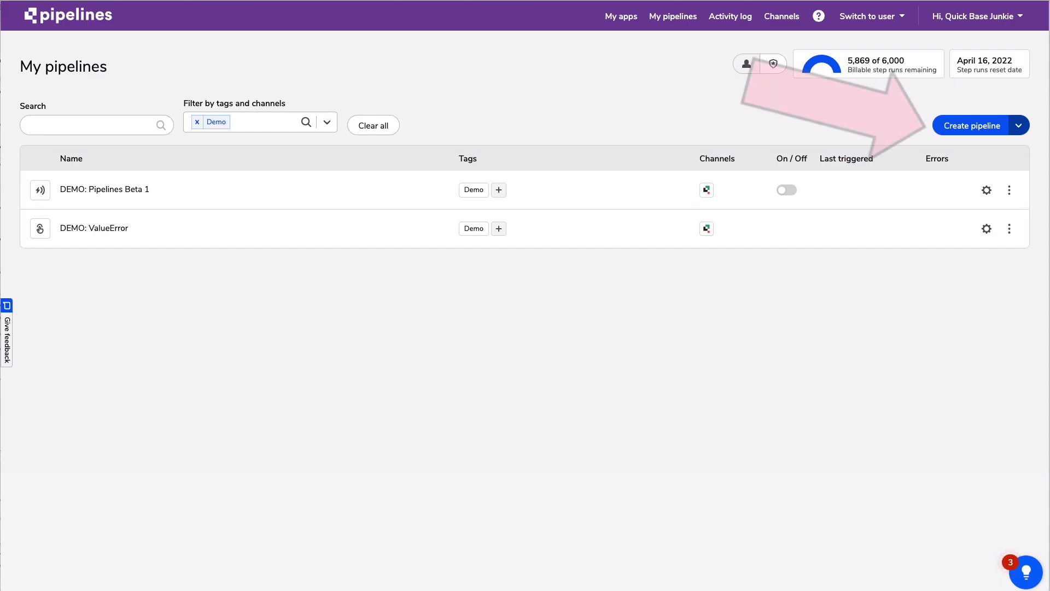
Step: Create a new pipeline using the beta Pipelines Designer
left_click(961, 131)
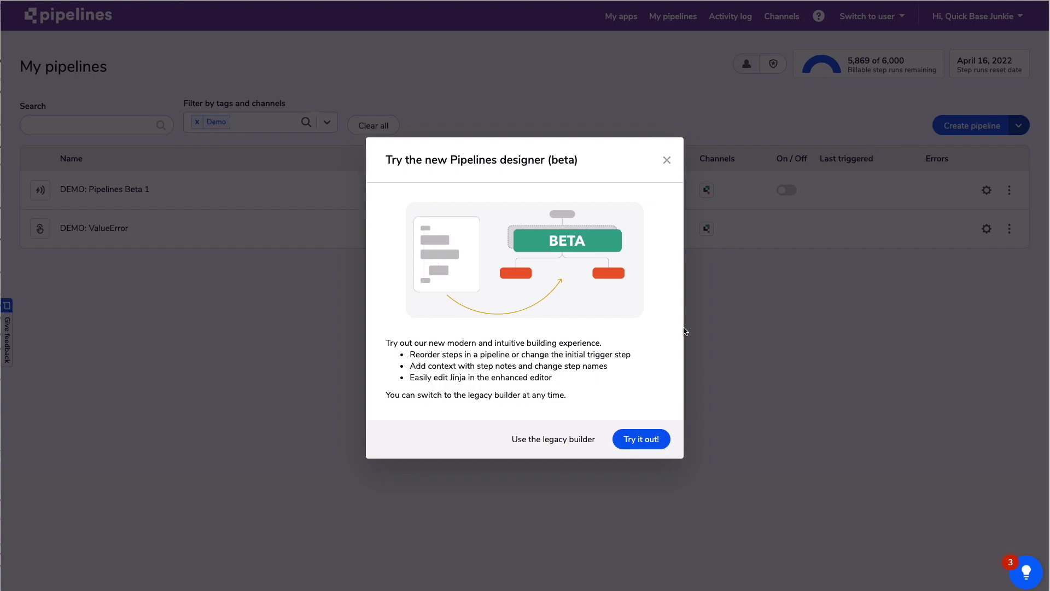
left_click(645, 439)
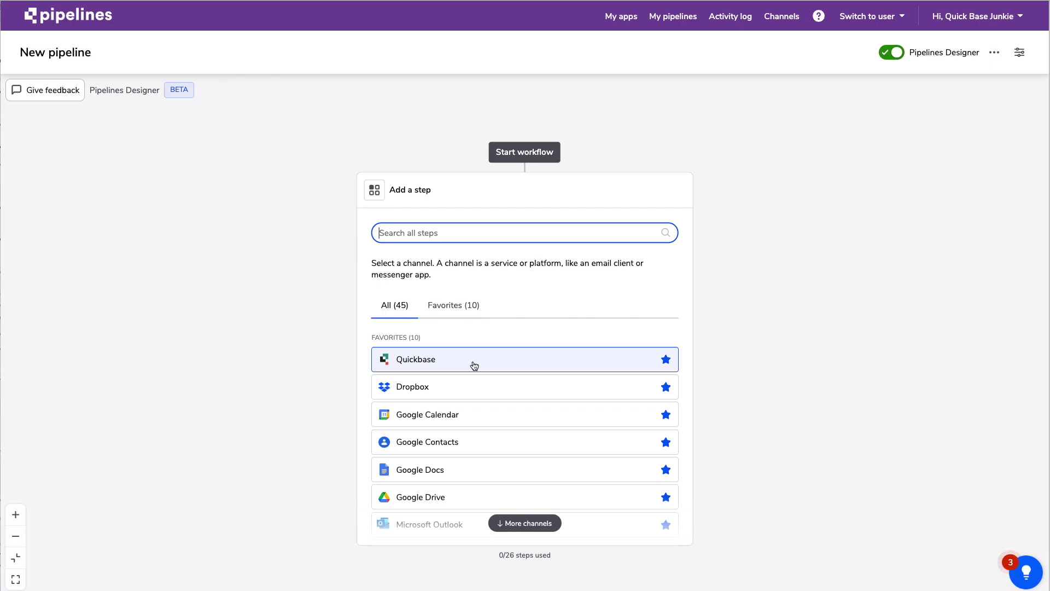
Step: Switch the new pipeline to the legacy builder and back to the Pipelines Designer
left_click(889, 54)
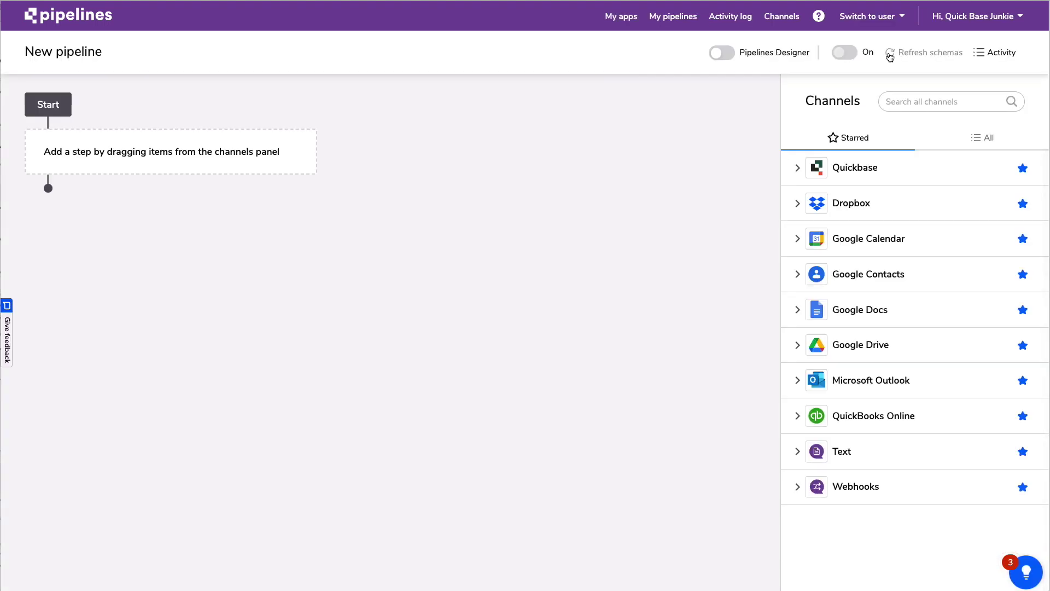
left_click(724, 55)
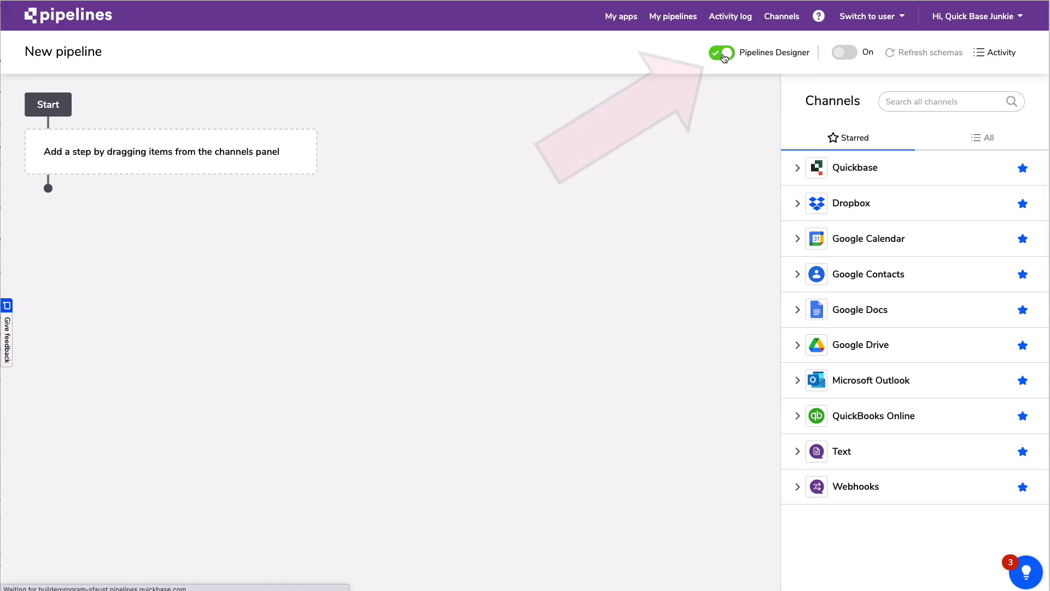
scroll(756, 287, "down", 5)
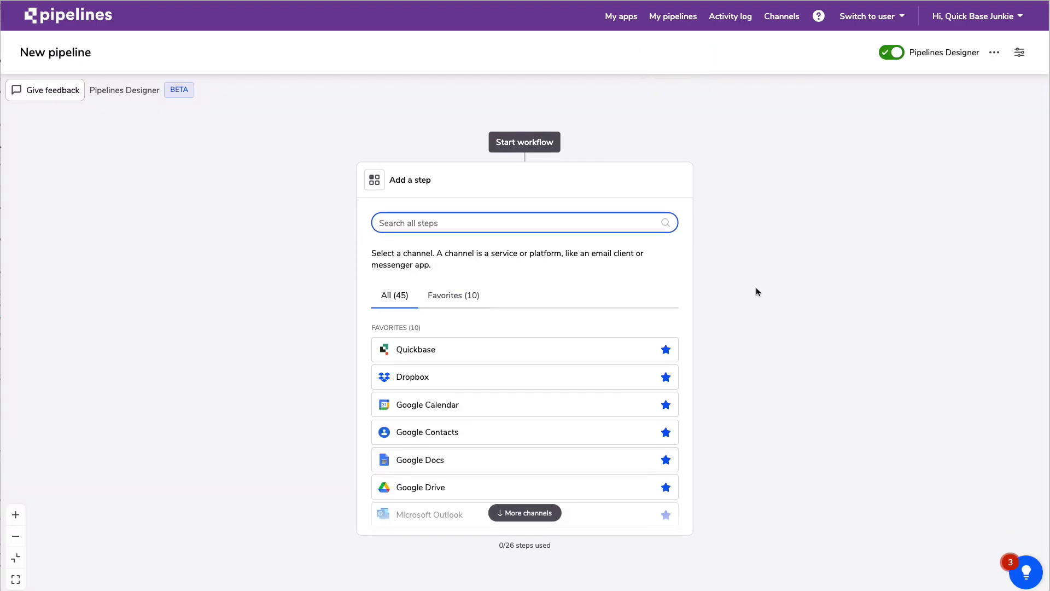
scroll(763, 284, "down", 8)
scroll(763, 283, "up", 7)
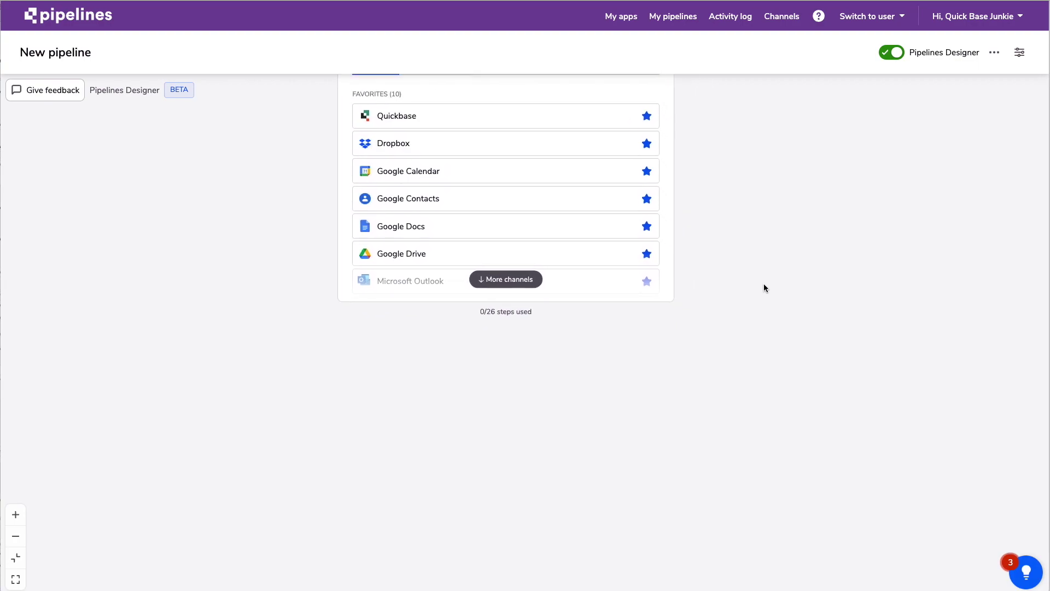
scroll(763, 289, "up", 9)
scroll(761, 288, "down", 6)
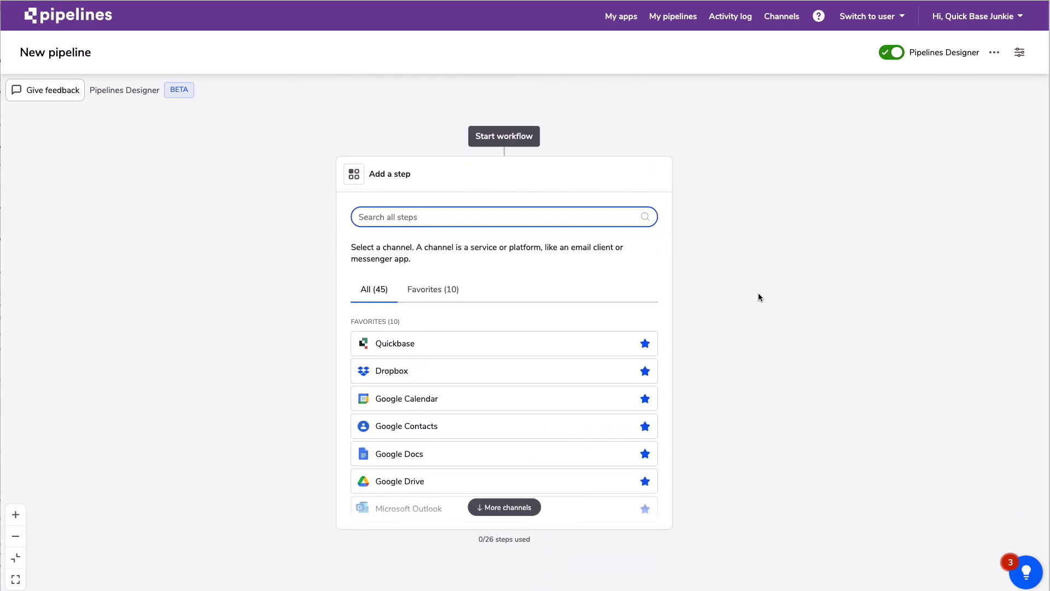
Step: Add the Quickbase Record Created trigger and point it at the Quick Base Junkie Tutorials: Measurements table
left_click(450, 282)
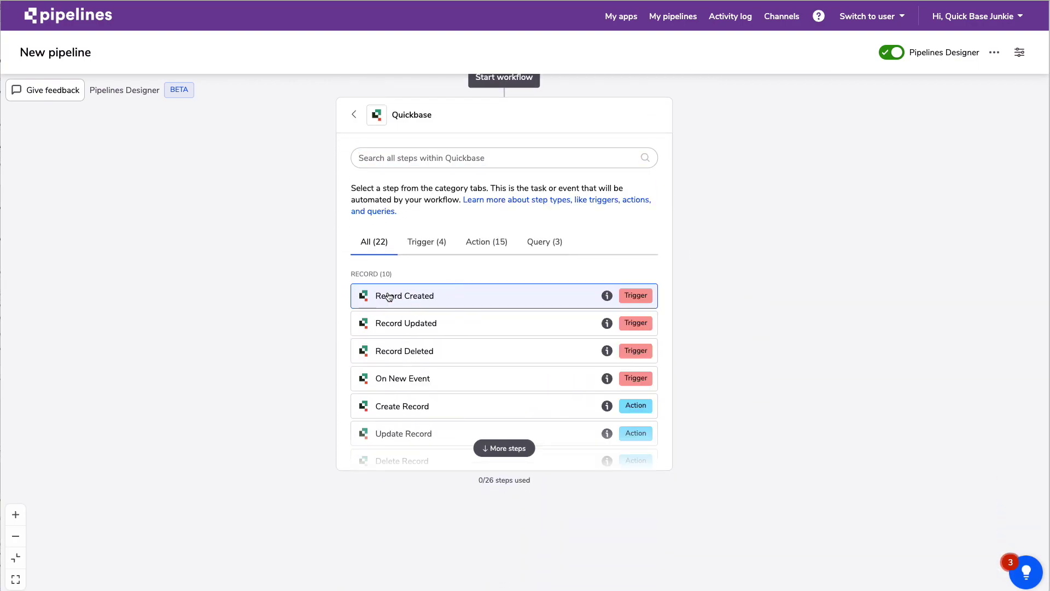
left_click(476, 300)
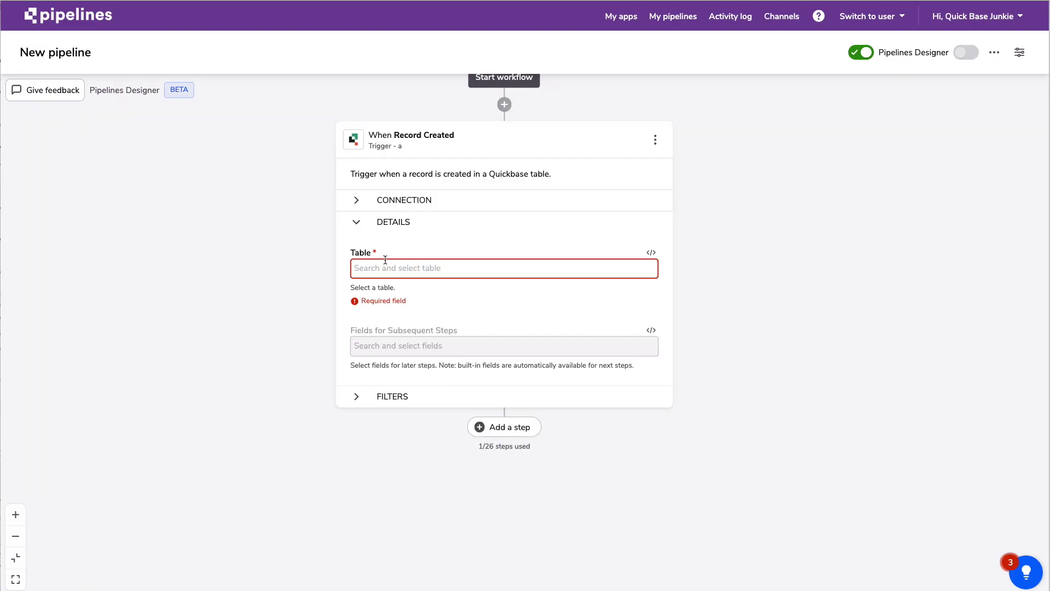
left_click(397, 269)
left_click(471, 290)
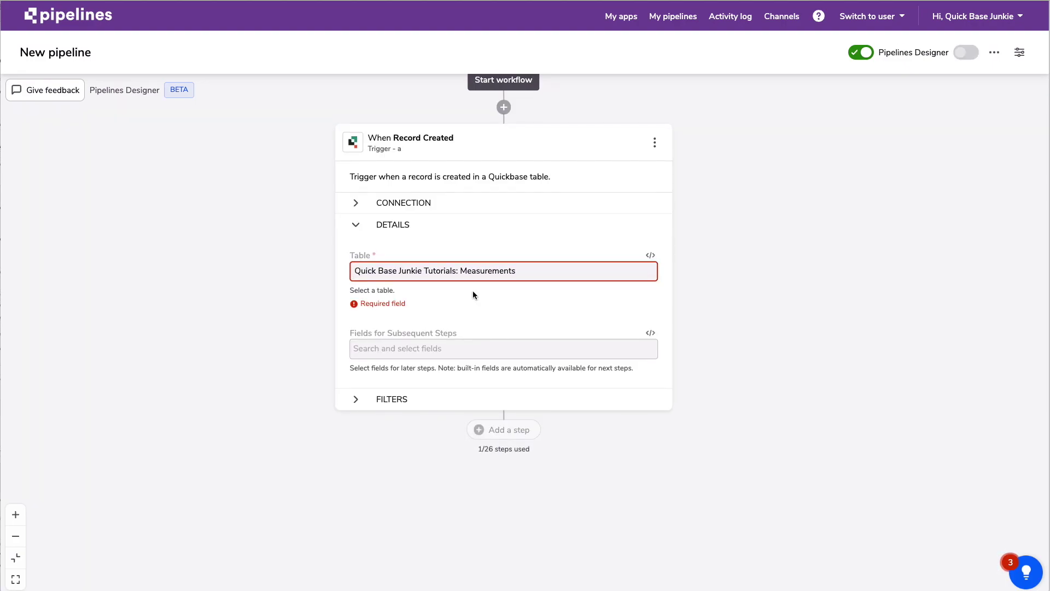
Step: Include Max Measure (calculated) and Related Multiplier as the trigger's fields for subsequent steps
left_click(461, 332)
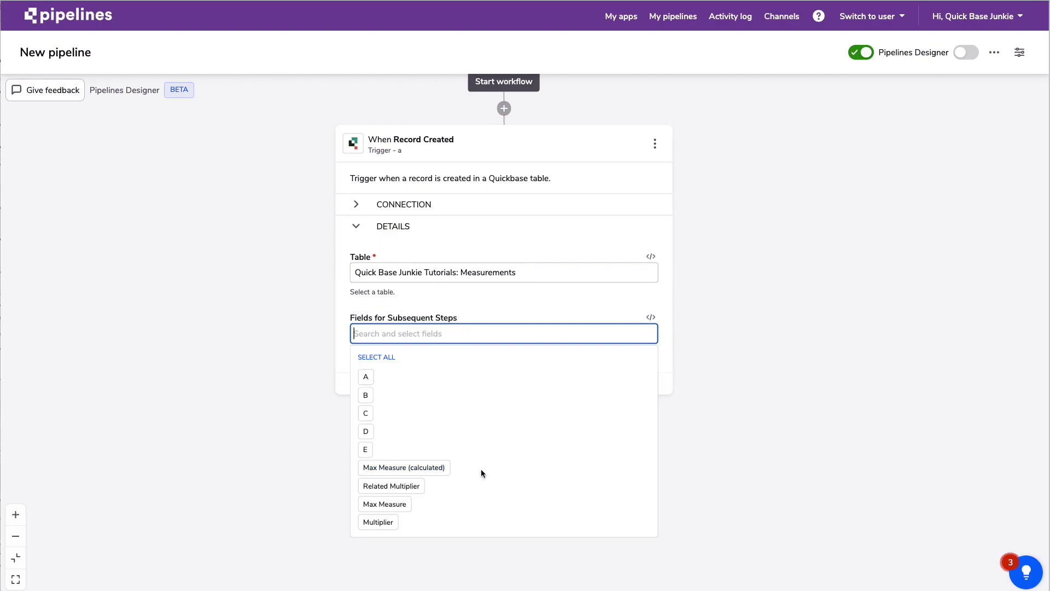
left_click(437, 469)
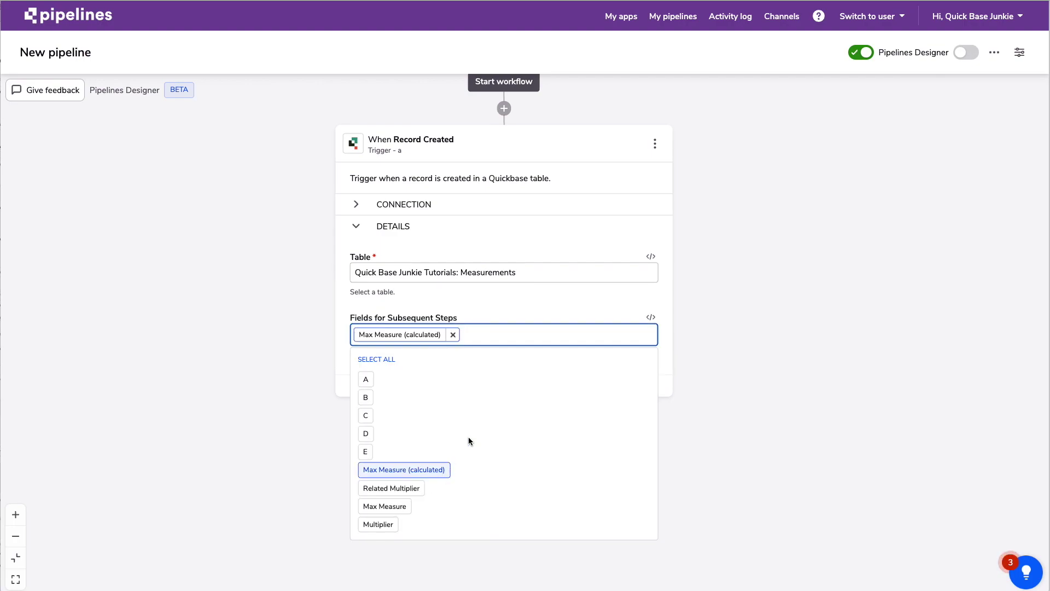
left_click(419, 496)
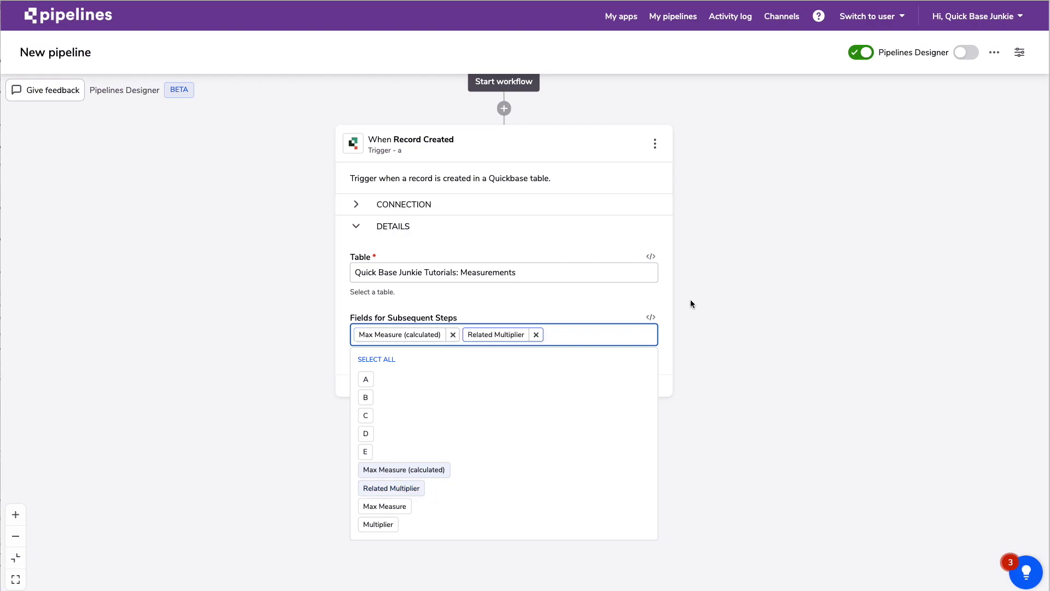
left_click(667, 300)
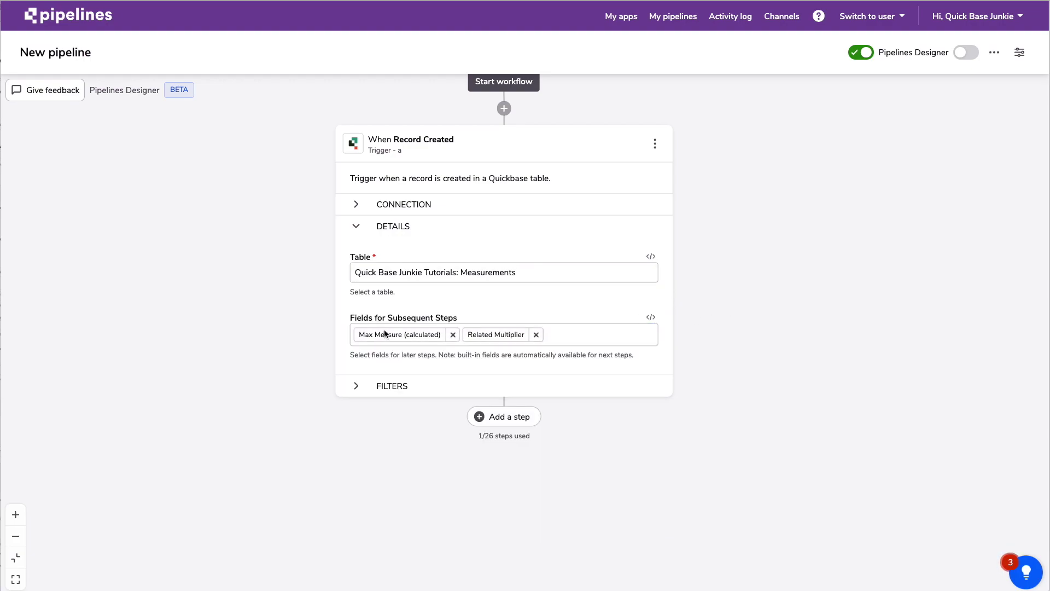
Step: Add a Quickbase Search Records query after the Record Created trigger
left_click(478, 418)
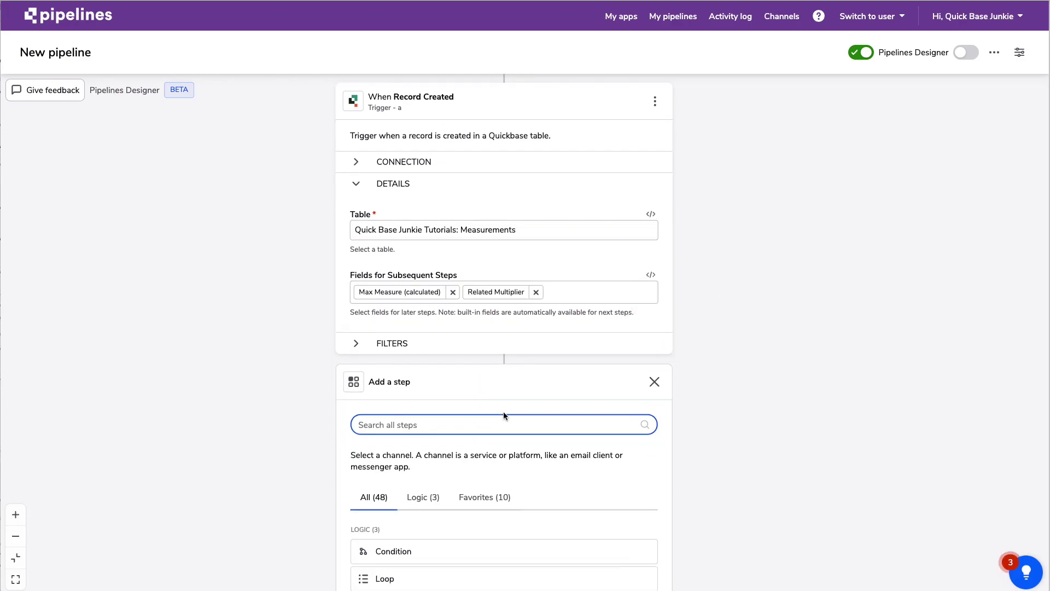
scroll(590, 368, "down", 5)
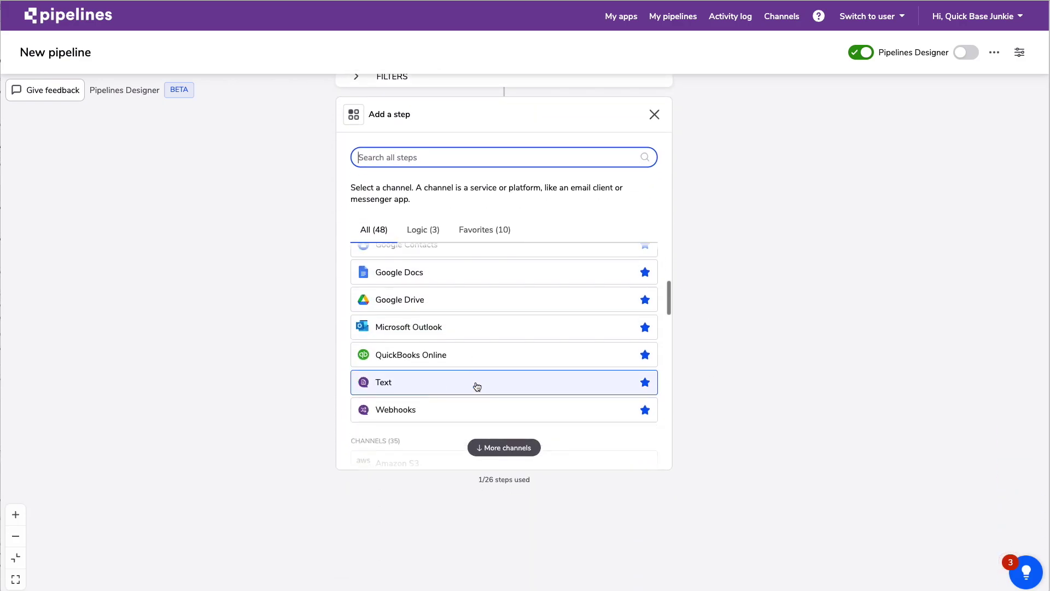
scroll(476, 387, "up", 6)
left_click(477, 387)
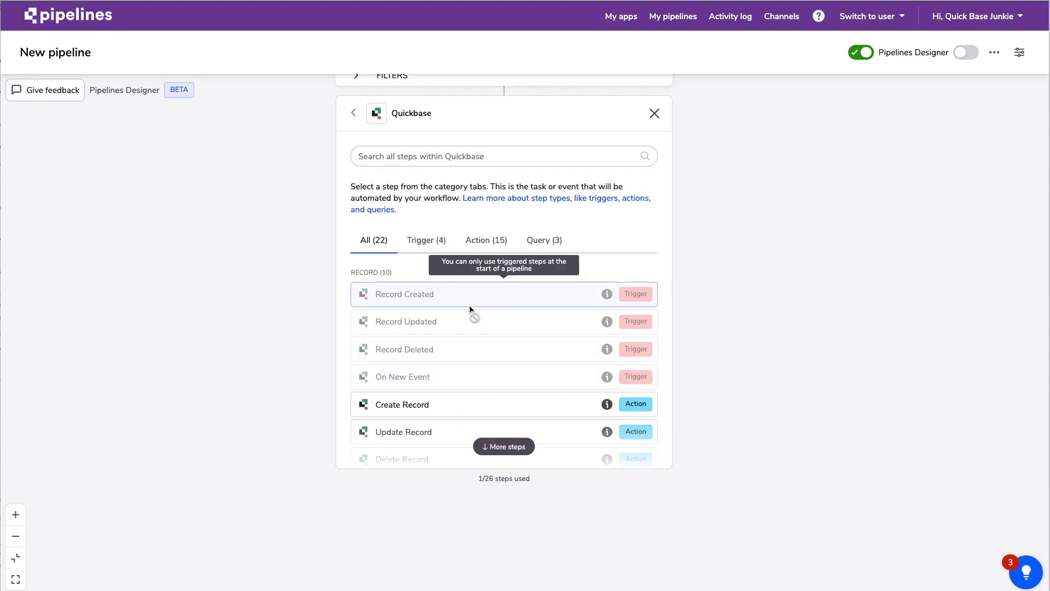
scroll(533, 378, "down", 3)
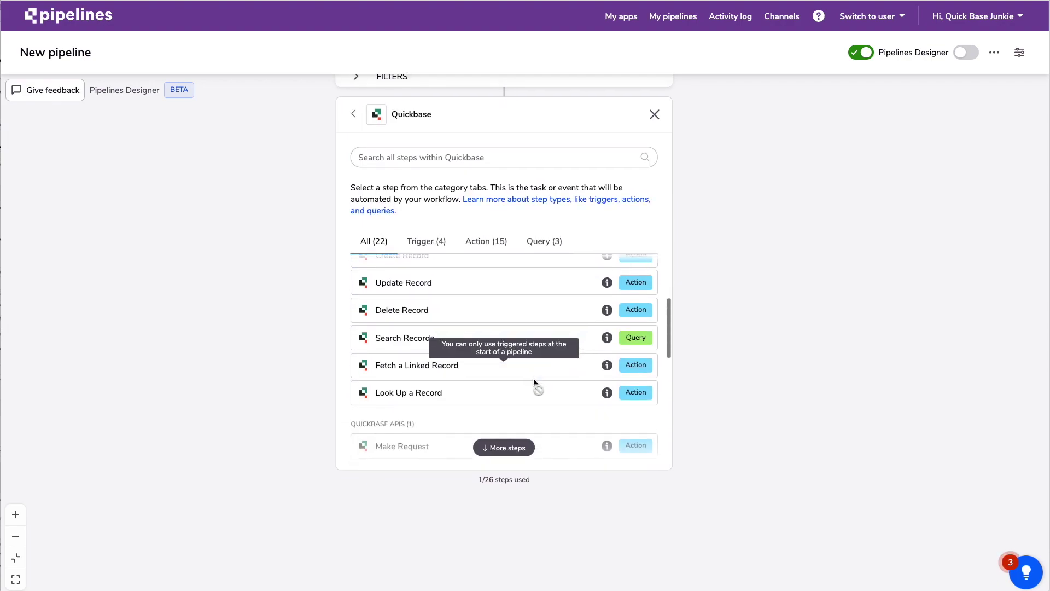
left_click(494, 331)
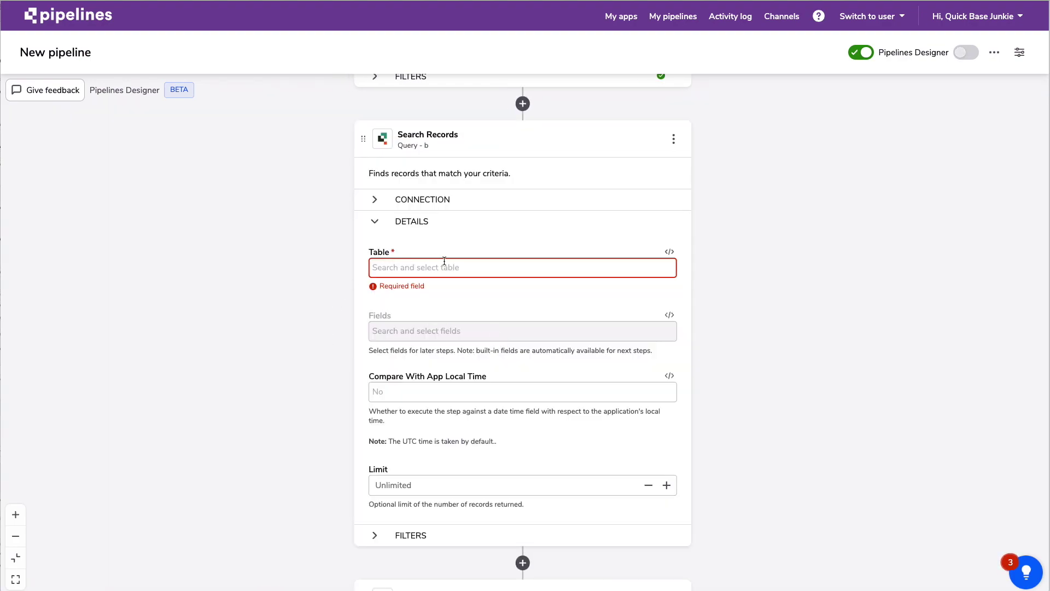
Step: Set the search to the Quick Base Junkie Tutorials: Multipliers table and include its Measure field
left_click(449, 268)
left_click(489, 326)
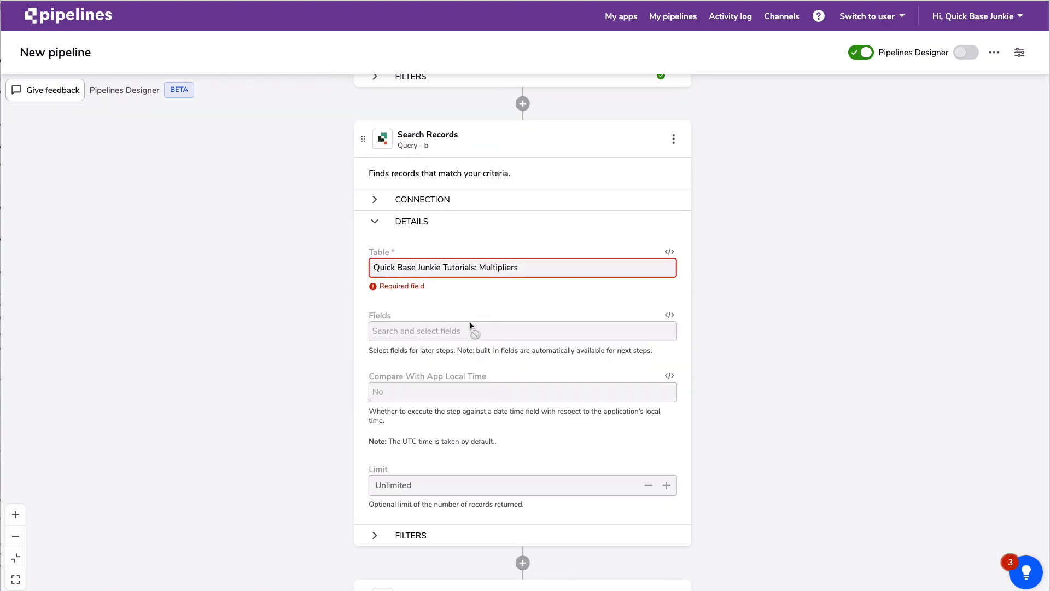
left_click(456, 314)
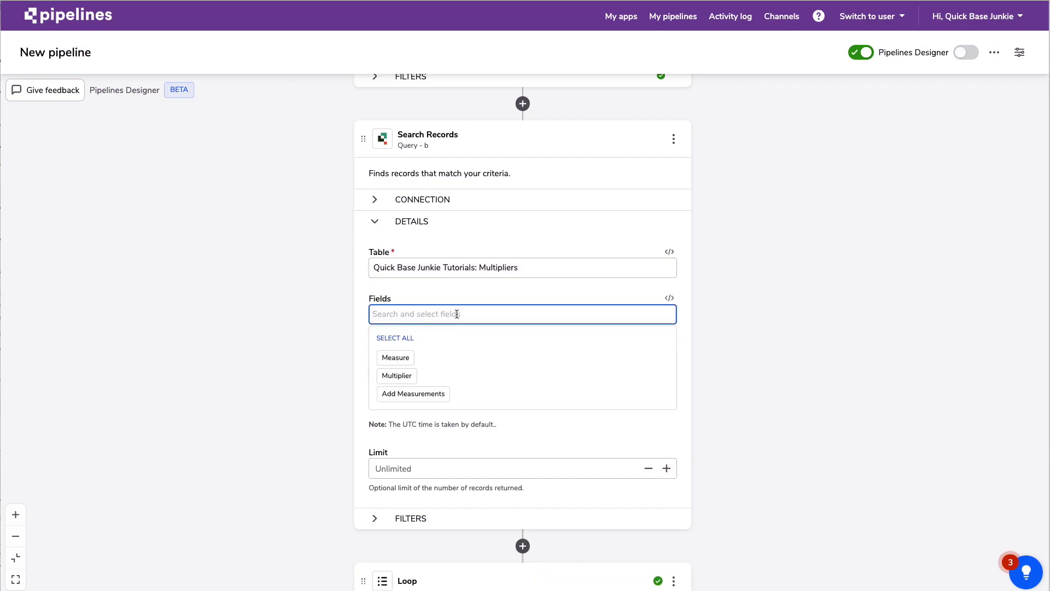
left_click(396, 359)
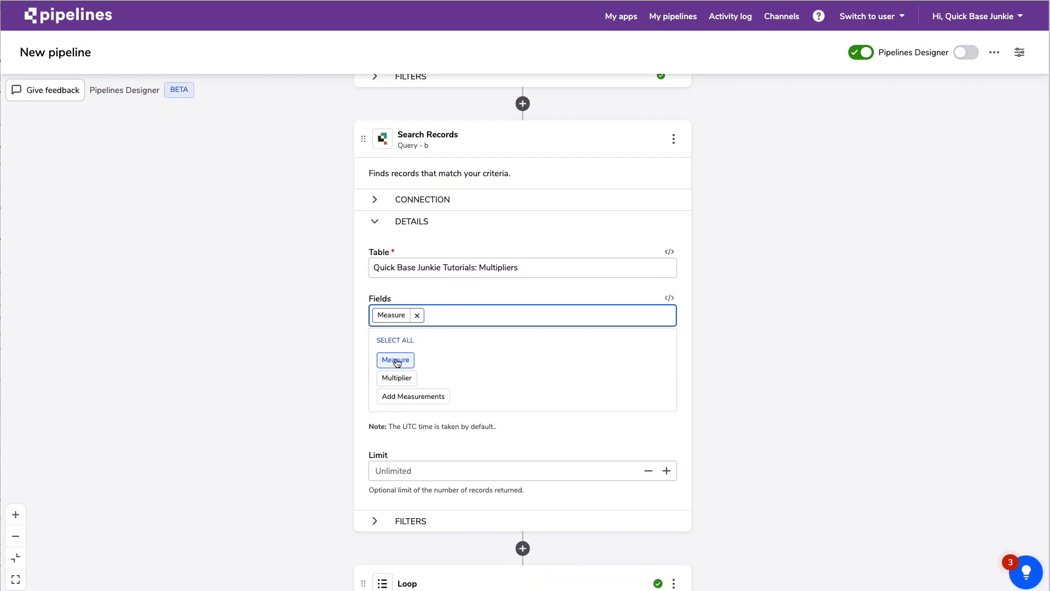
left_click(516, 302)
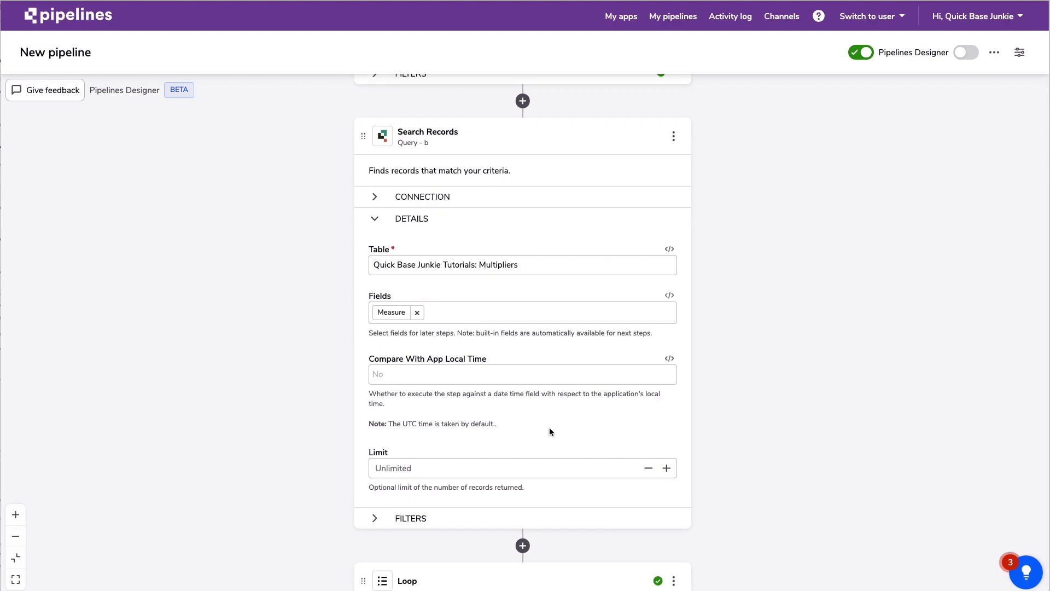
Step: Limit the Search Records query to 1 returned record
scroll(445, 409, "down", 1)
left_click(449, 405)
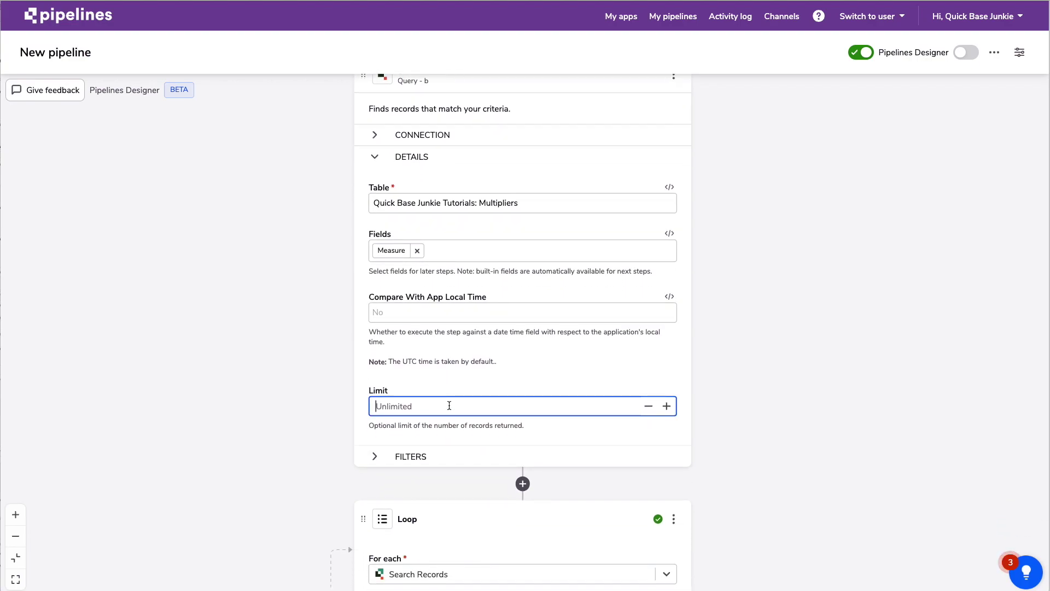
type("1")
Step: Add a simple filter to the Search Records query on the Measure field with the equals operator
scroll(475, 374, "down", 1)
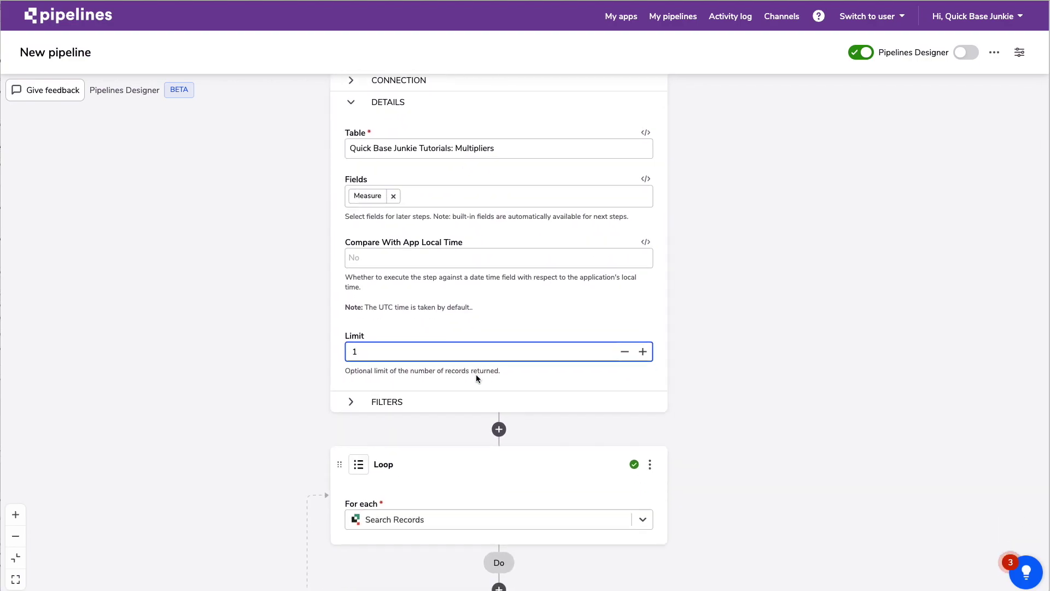
left_click(386, 399)
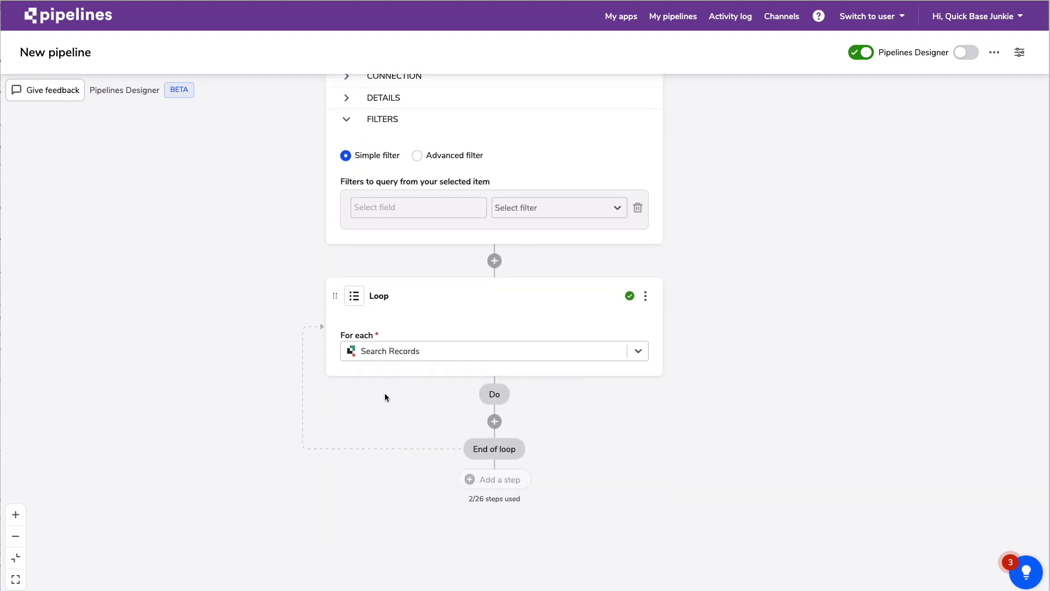
scroll(412, 364, "up", 2)
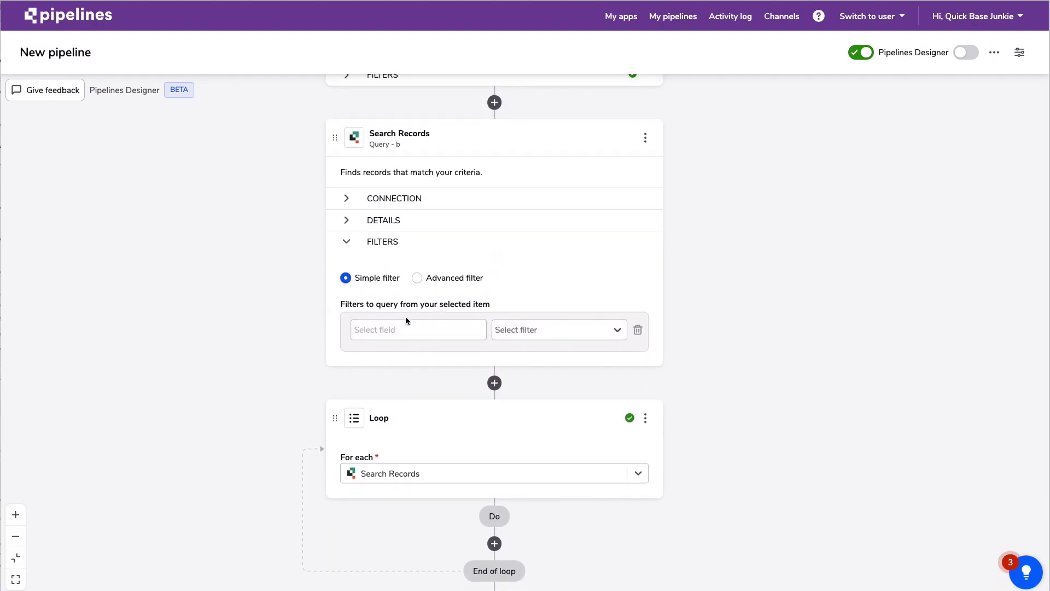
left_click(438, 330)
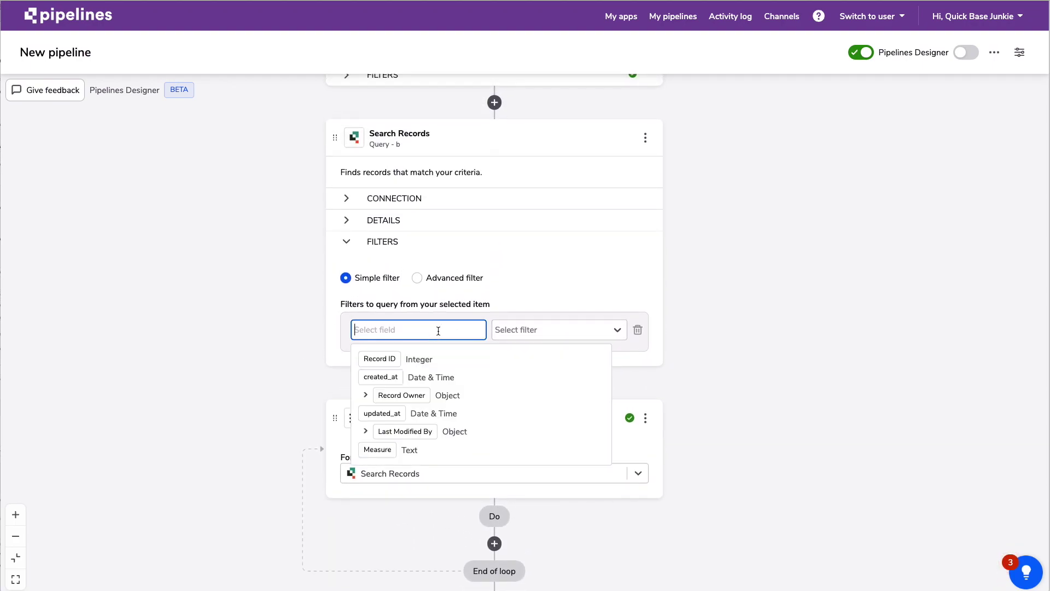
left_click(392, 452)
left_click(555, 331)
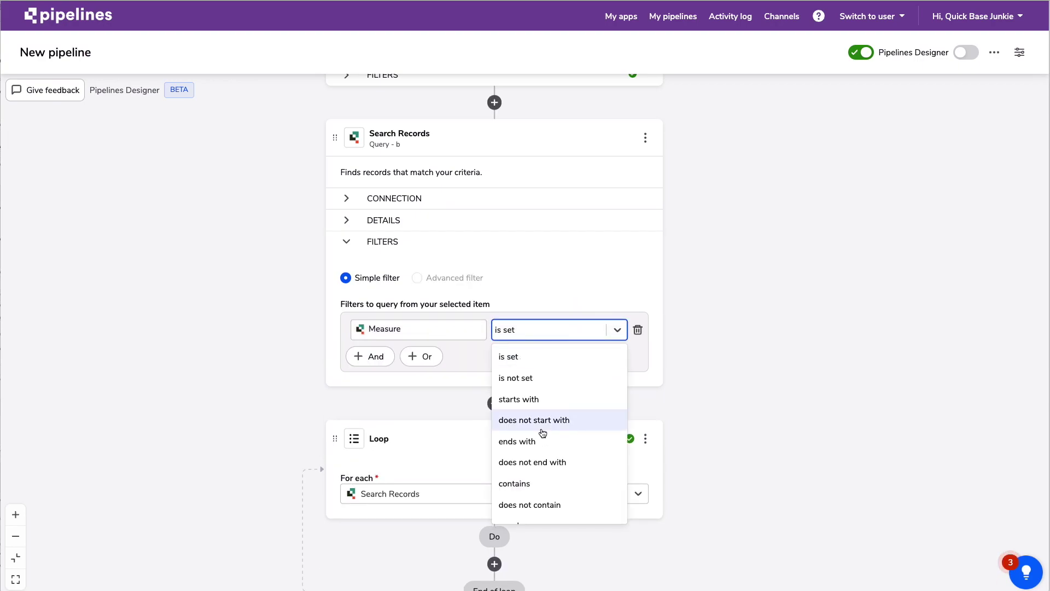
scroll(542, 433, "down", 3)
left_click(539, 405)
Step: Set the Measure filter's comparison value to Max Measure (calculated) from the Record Created trigger
left_click(391, 364)
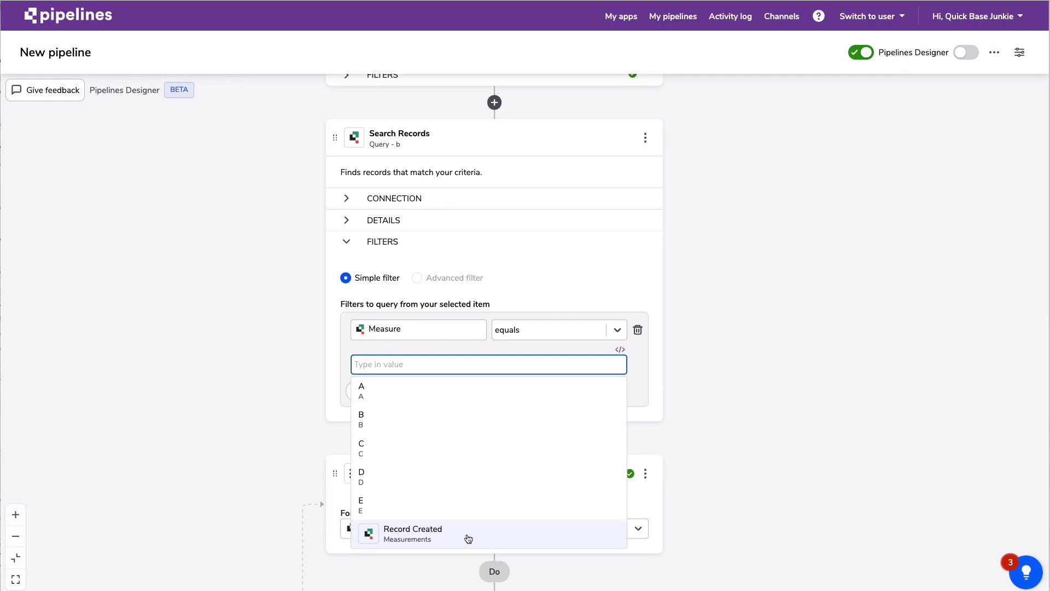
left_click(441, 538)
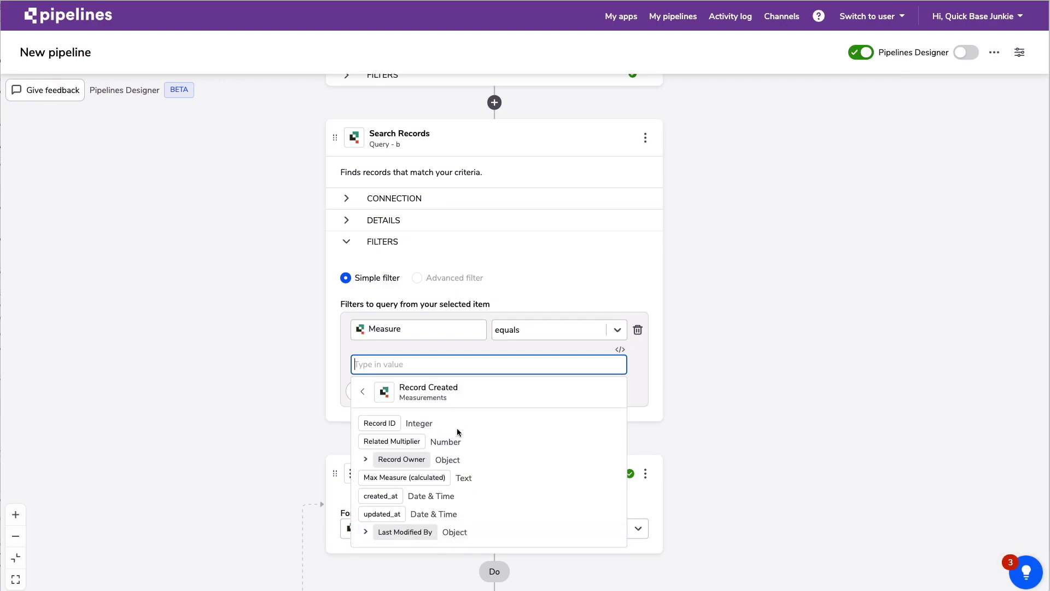
left_click(404, 477)
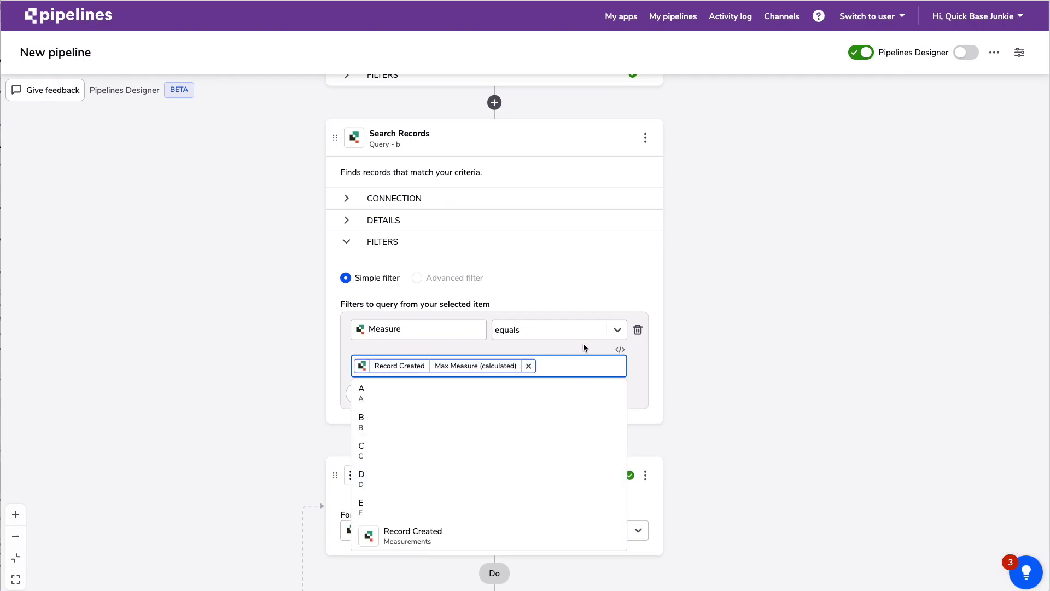
left_click(564, 343)
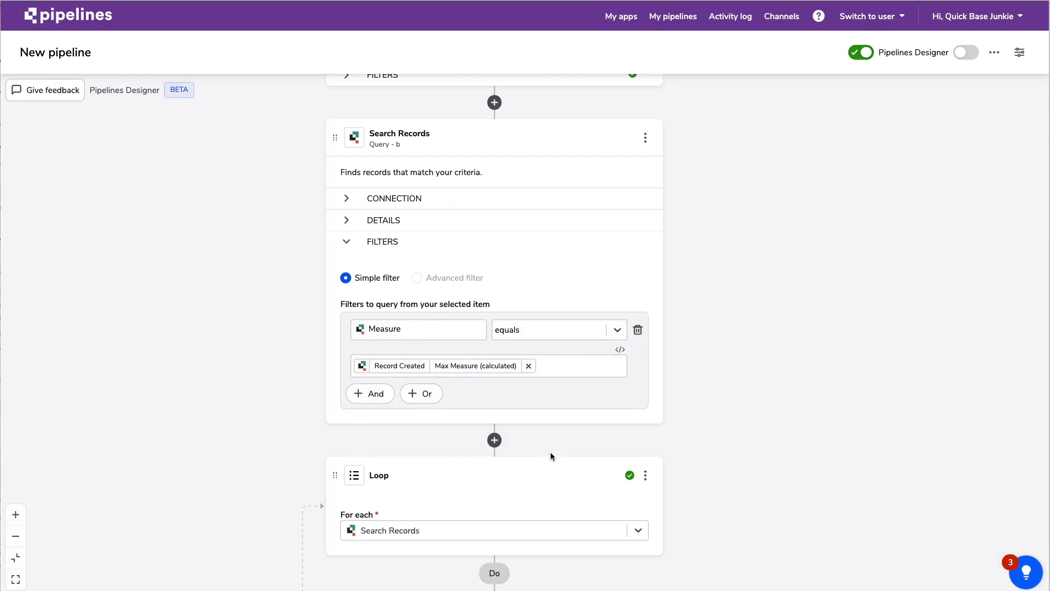
Step: Add a Quickbase Update Record action inside the loop and target the Record Created record from Measurements
scroll(567, 435, "down", 3)
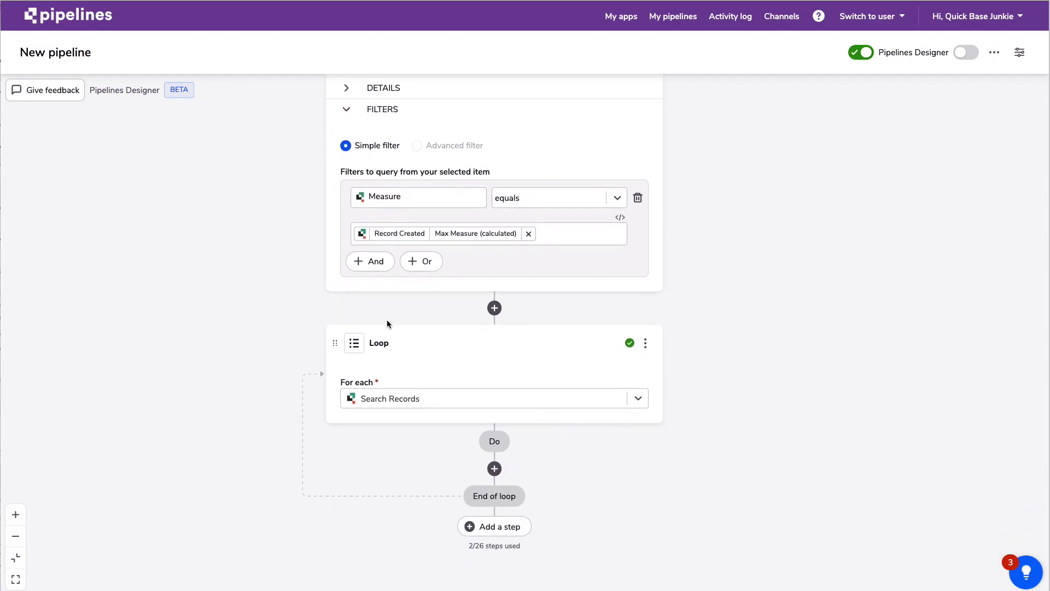
left_click(494, 469)
scroll(559, 460, "down", 3)
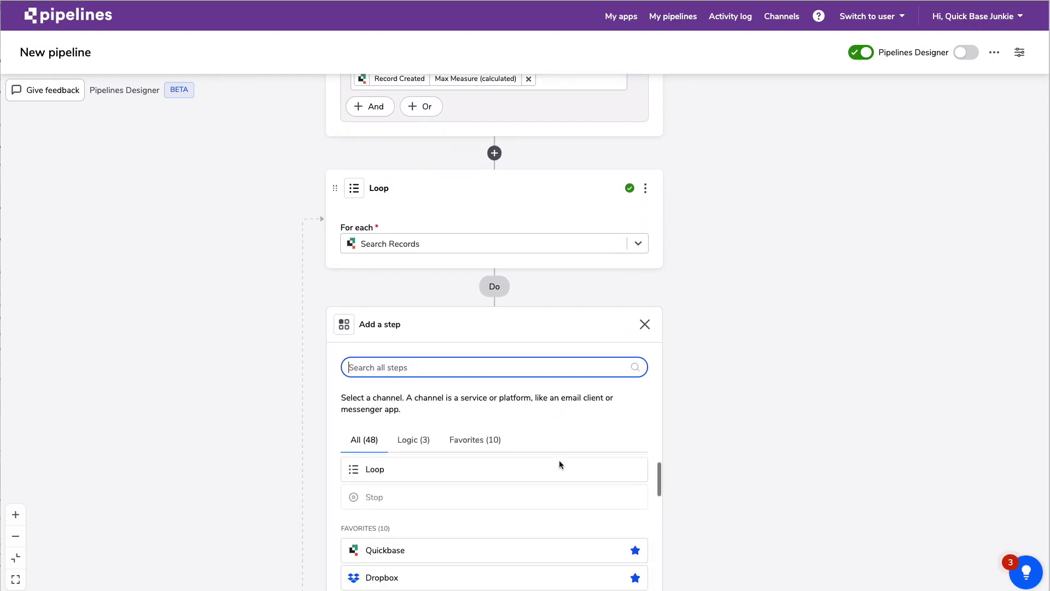
left_click(487, 547)
scroll(503, 498, "down", 3)
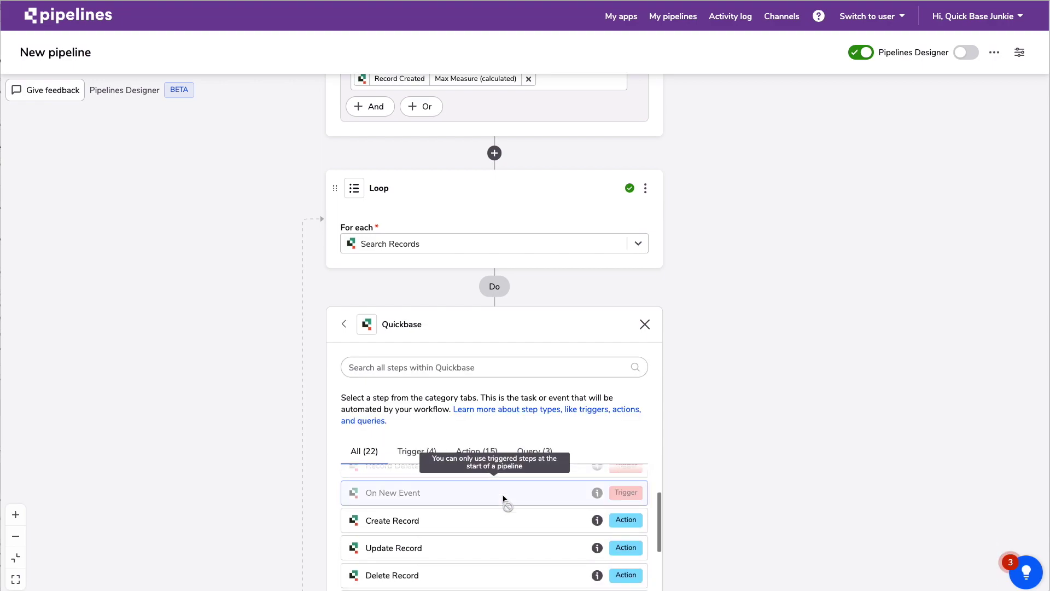
left_click(457, 550)
left_click(439, 435)
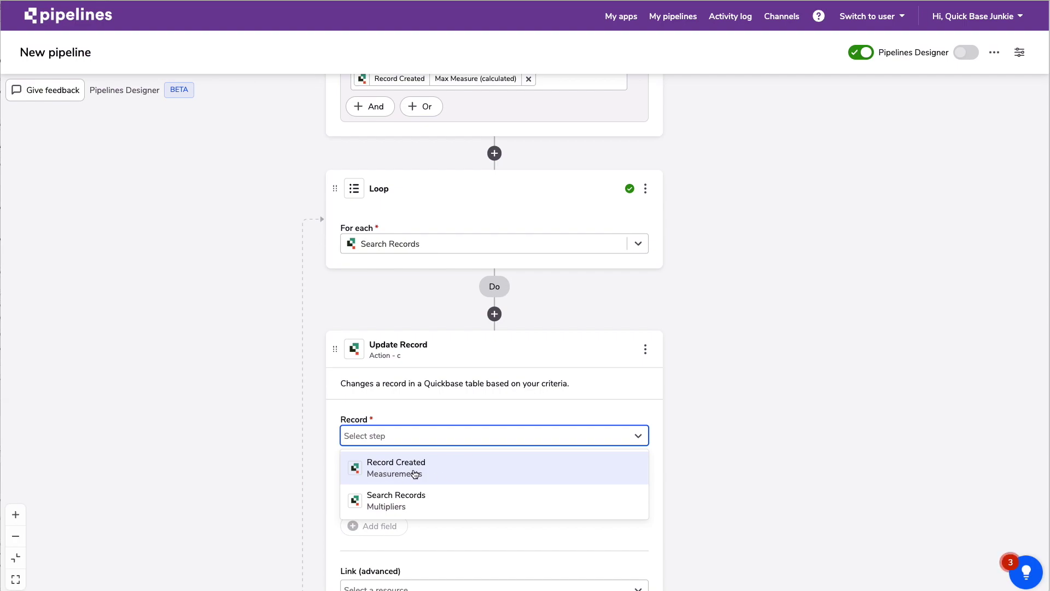
left_click(466, 474)
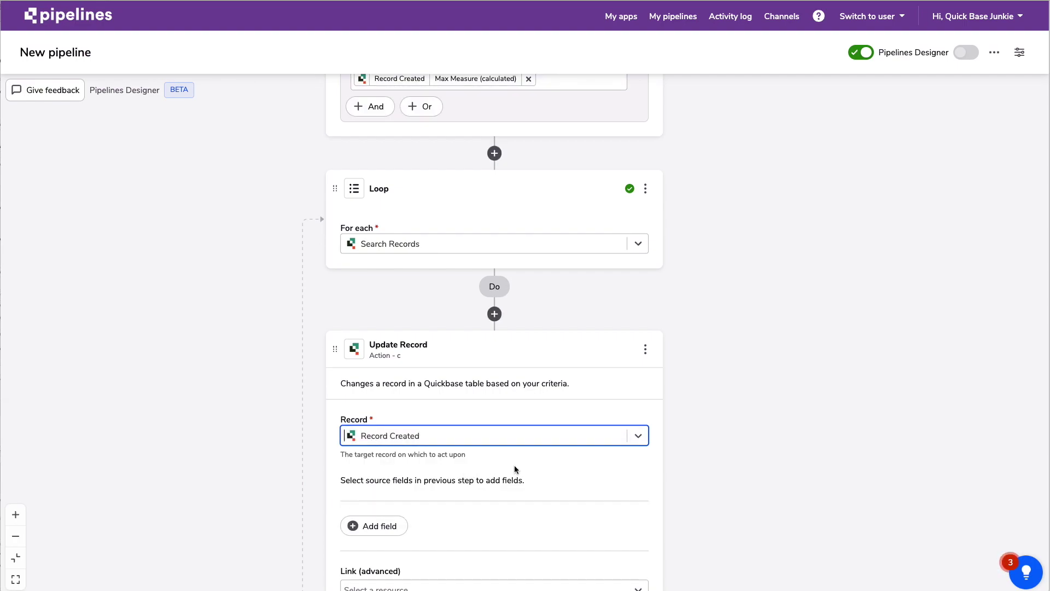
Step: Add the Related Multiplier field to the update action and fill it with the Record ID from Search Records
scroll(514, 470, "down", 2)
left_click(392, 447)
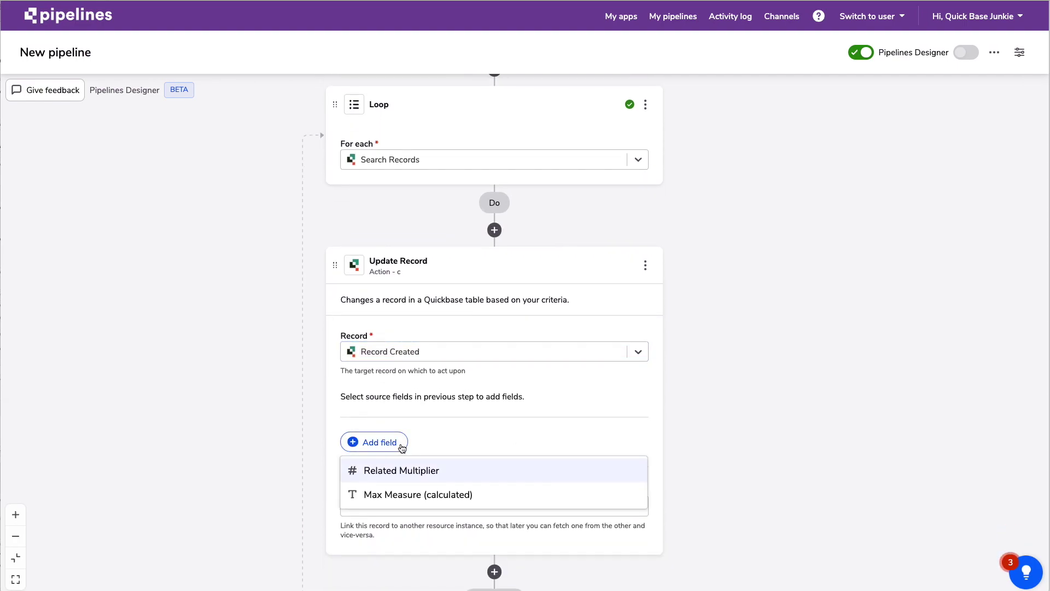
left_click(445, 472)
left_click(474, 452)
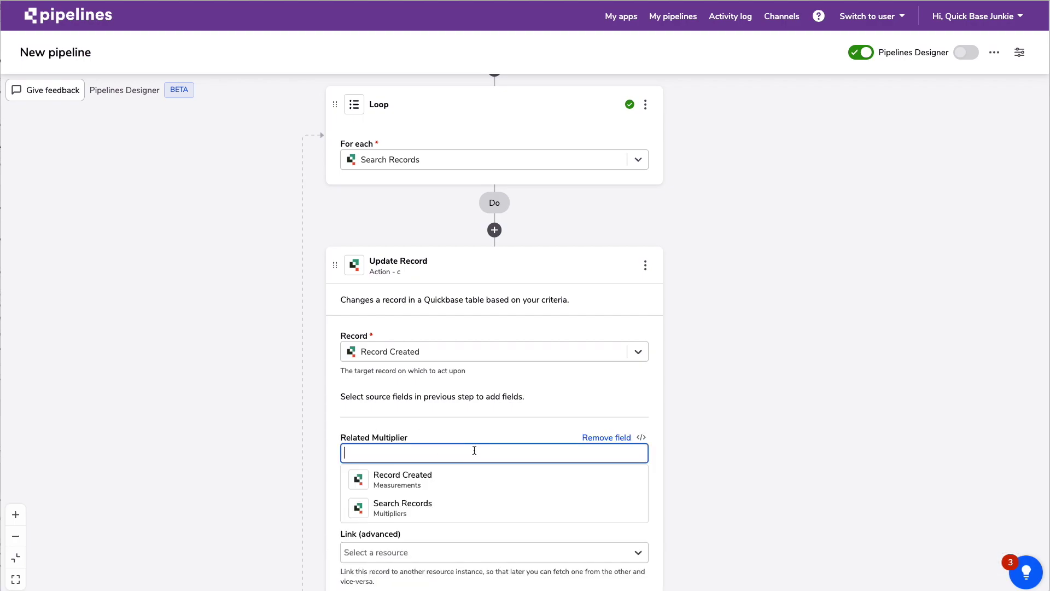
left_click(397, 506)
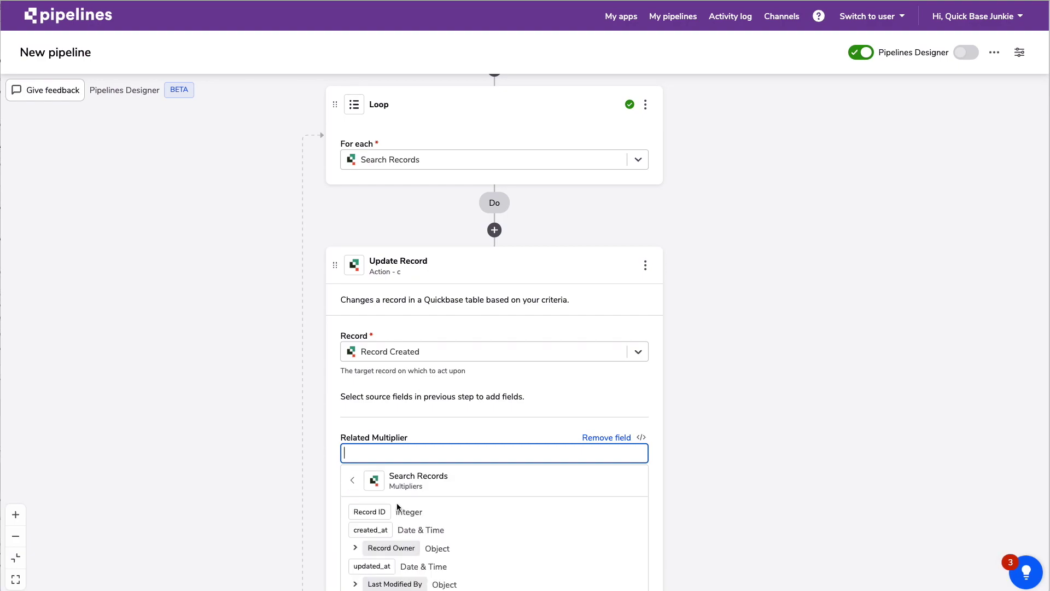
left_click(369, 512)
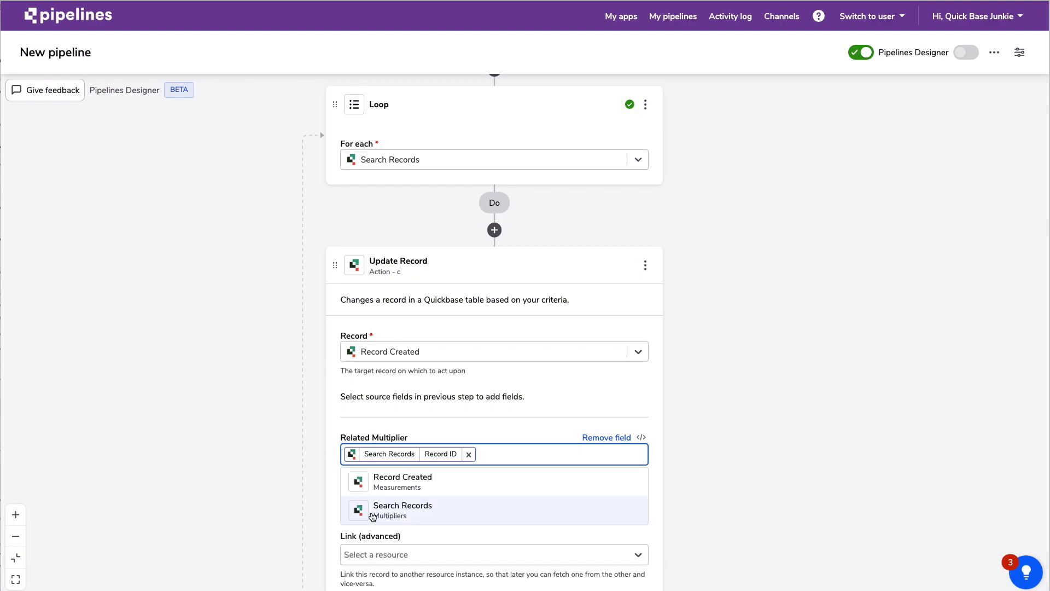
left_click(551, 431)
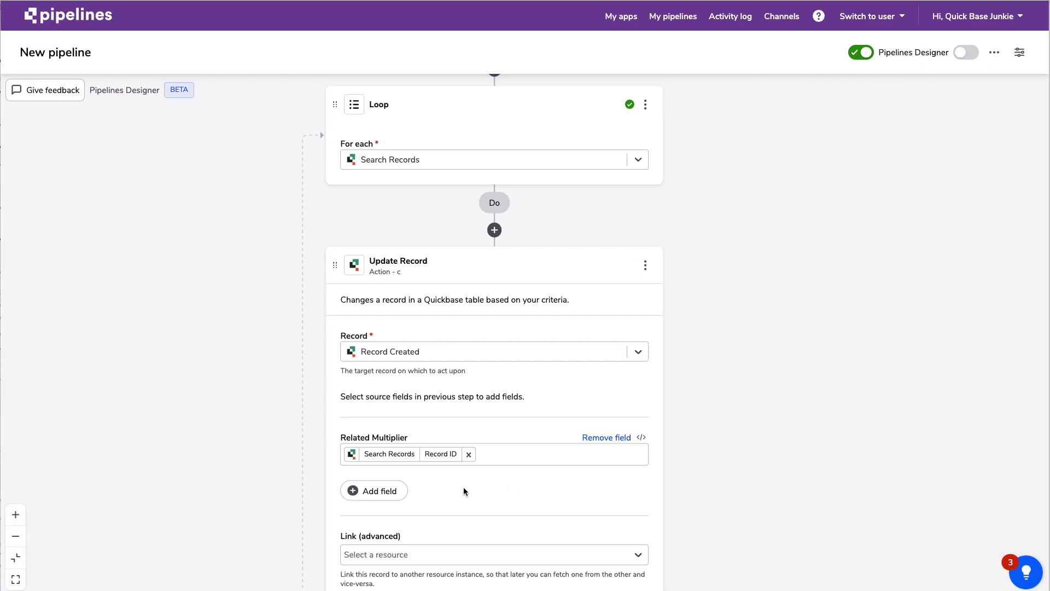
Step: Rename the Update Record step as "Update record with related multiplier"
scroll(479, 476, "down", 2)
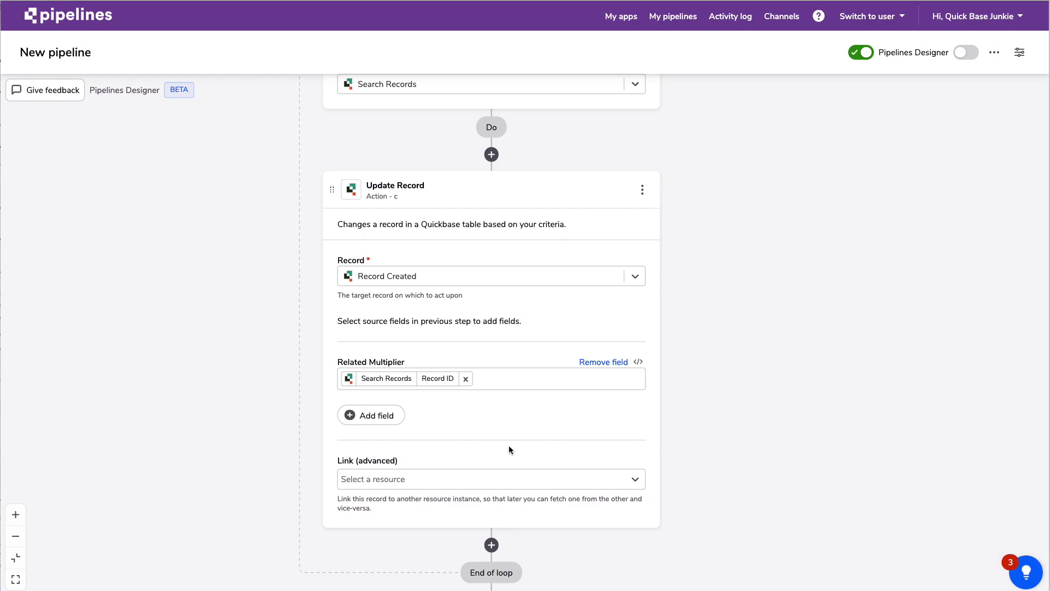
left_click(421, 185)
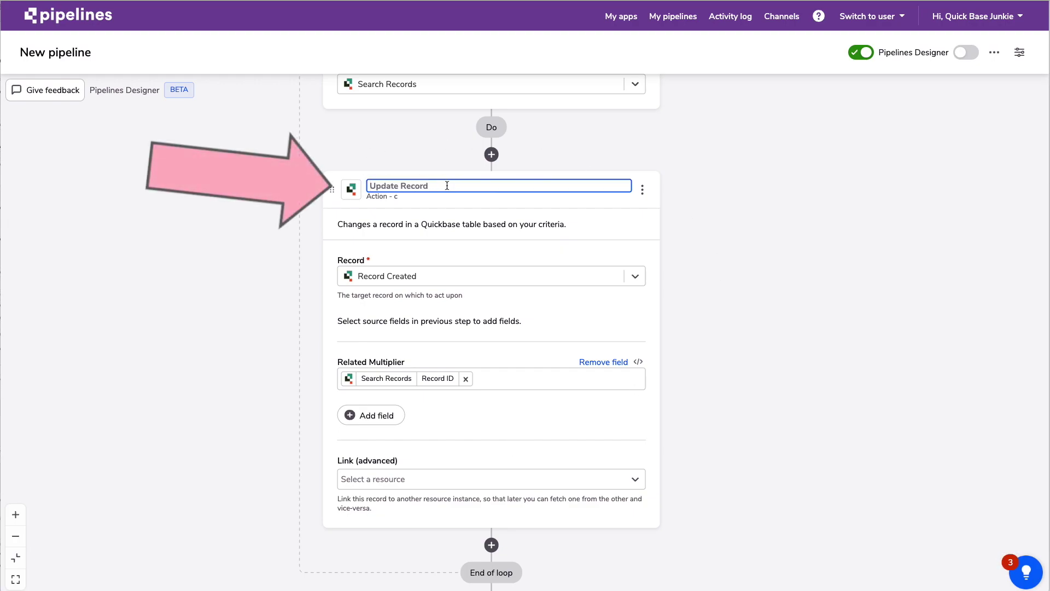
type("Update record with related multiplier")
key("Return")
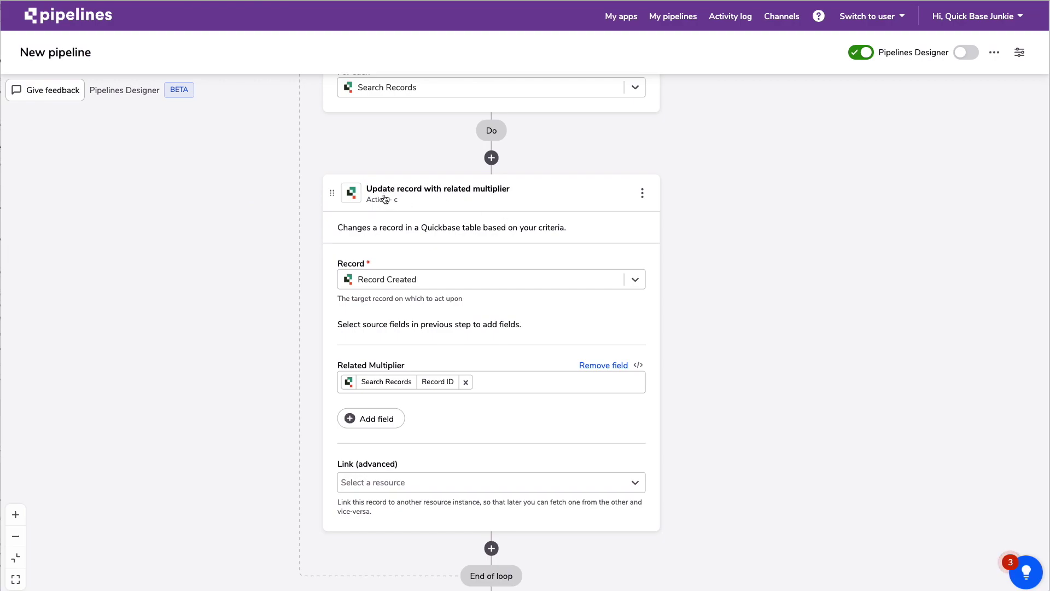
Step: Add the note "This is what needs to happen to create the relationship" to the update step and toggle its display
left_click(642, 192)
left_click(614, 250)
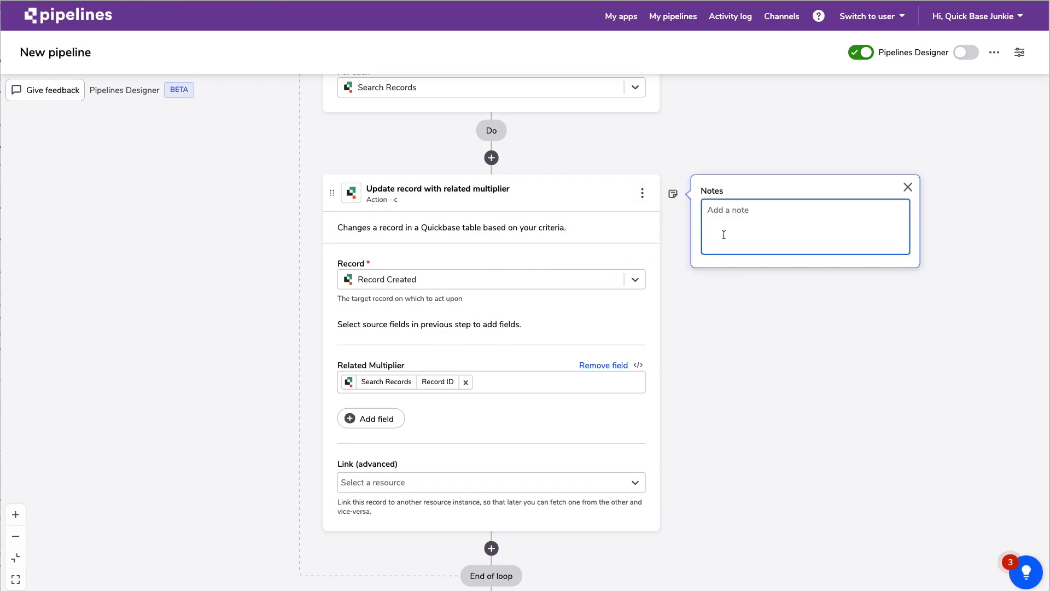
type("This is what needs to happen to create the relationship")
left_click(743, 306)
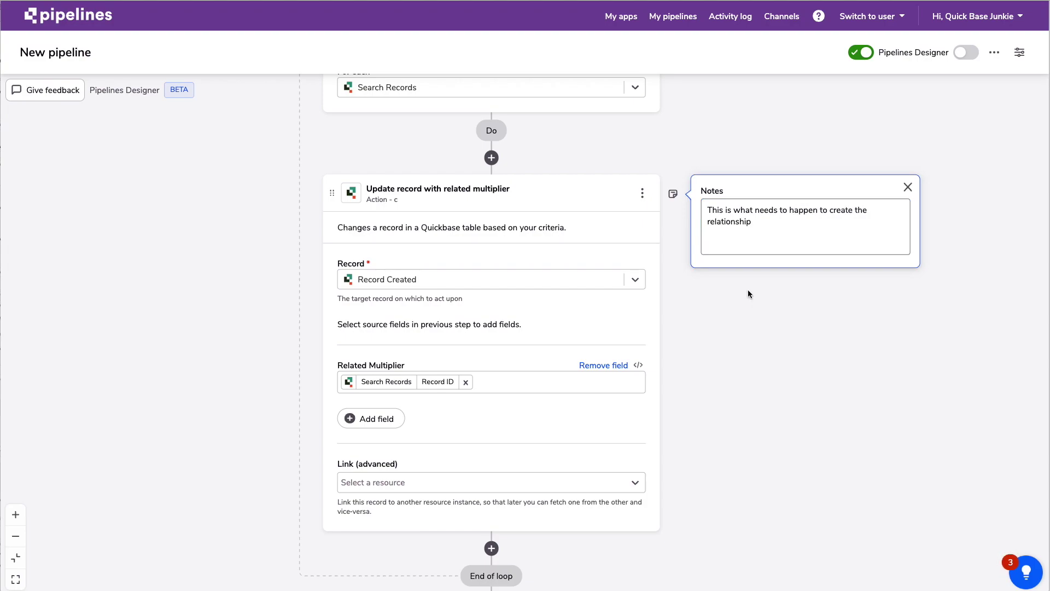
left_click(672, 193)
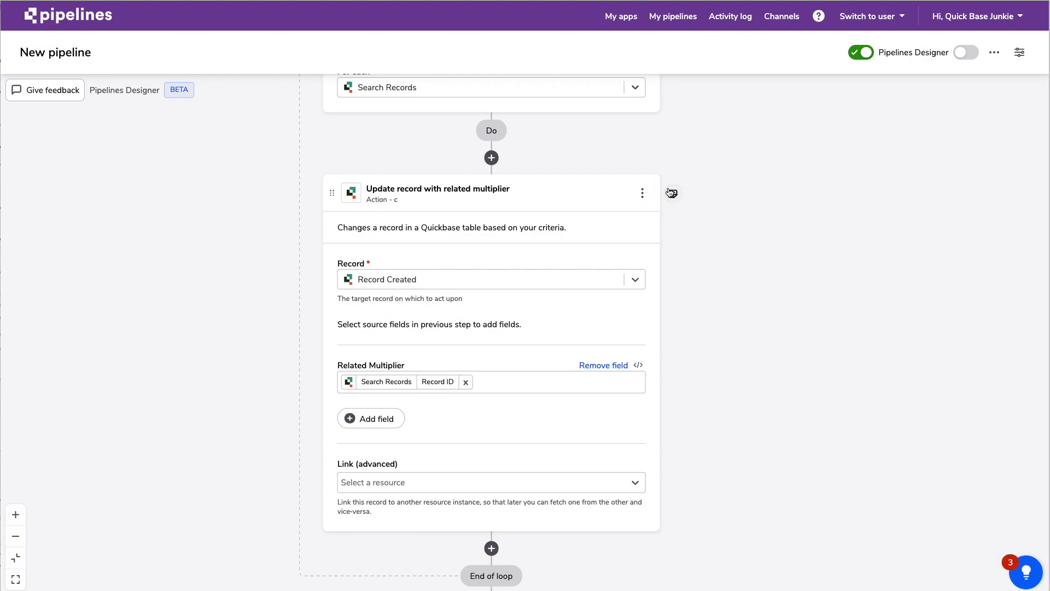
left_click(672, 193)
Step: Collapse the update, Search Records and Record Created steps to review the overall pipeline flow
left_click(546, 192)
scroll(534, 213, "up", 2)
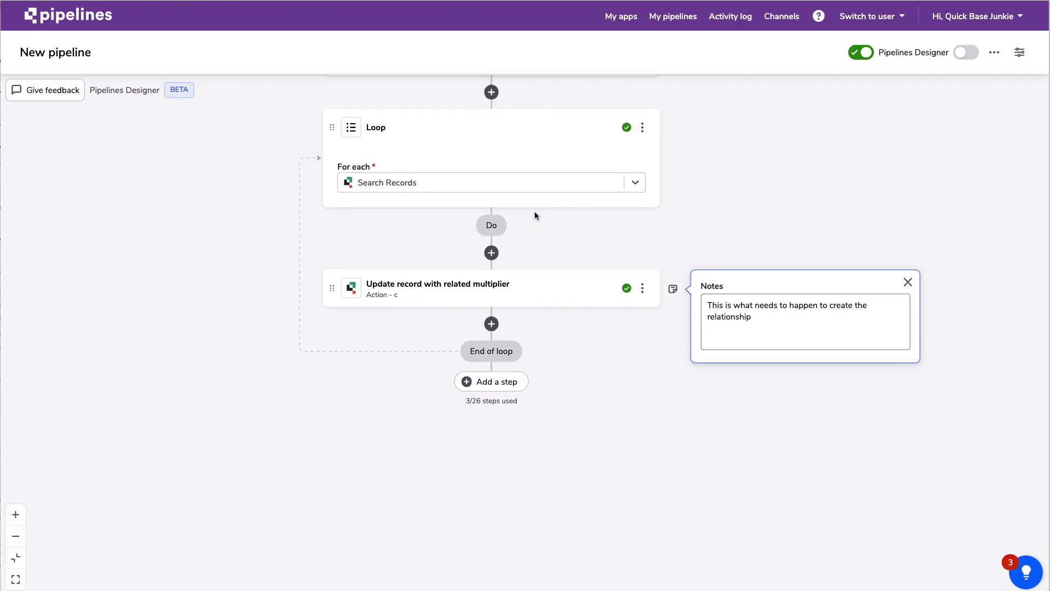
scroll(535, 215, "up", 6)
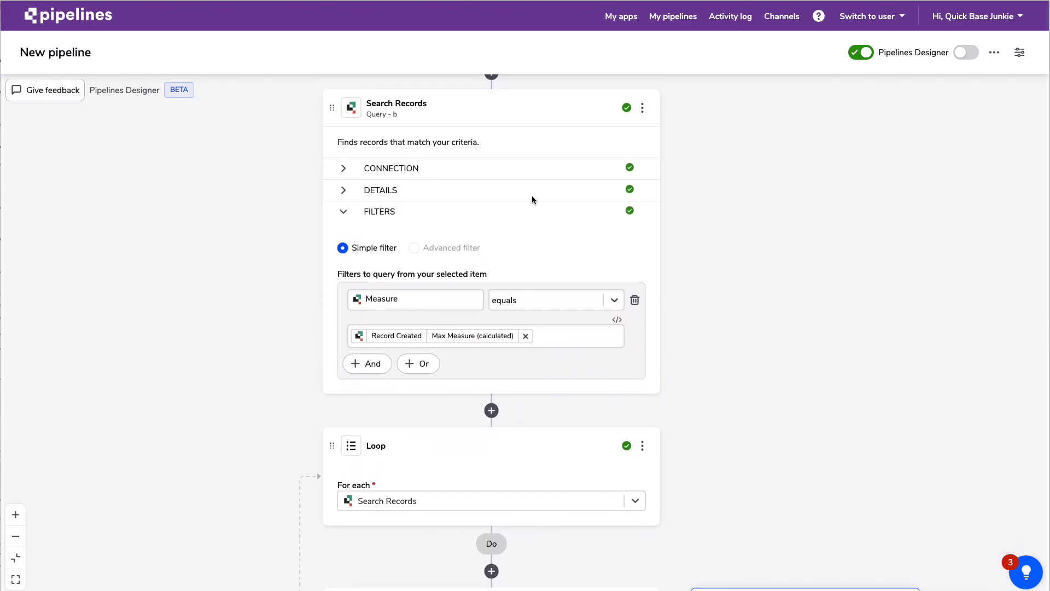
left_click(511, 107)
scroll(534, 239, "up", 4)
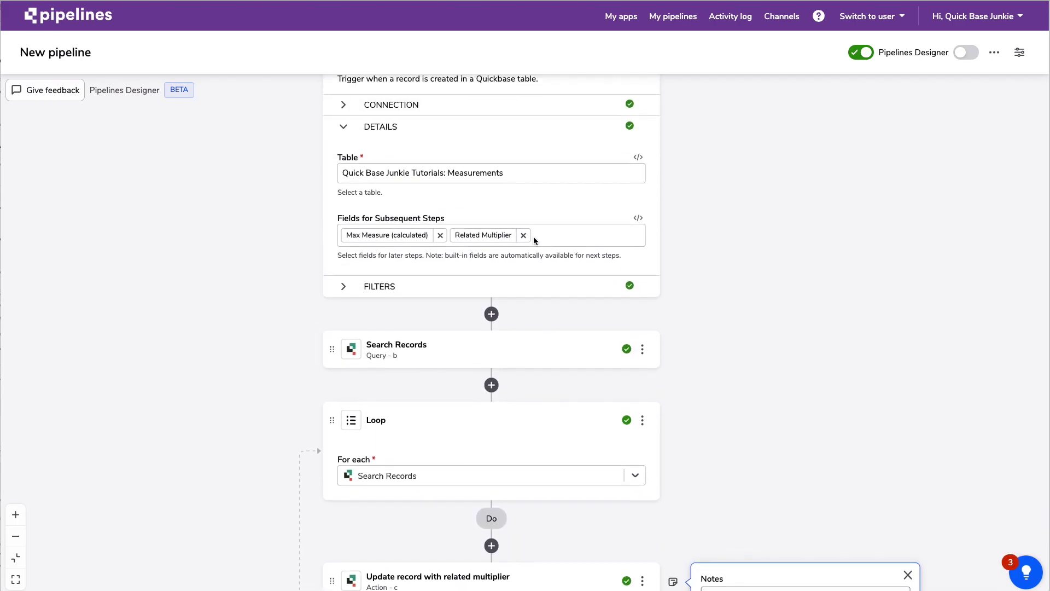
scroll(533, 236, "up", 4)
left_click(530, 262)
scroll(744, 284, "down", 3)
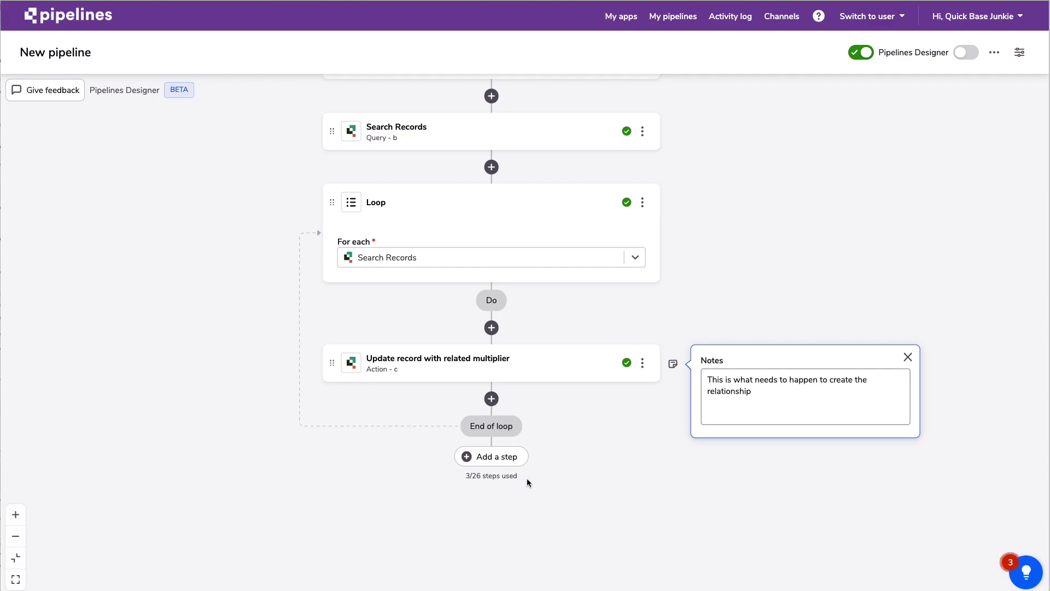
scroll(642, 342, "up", 5)
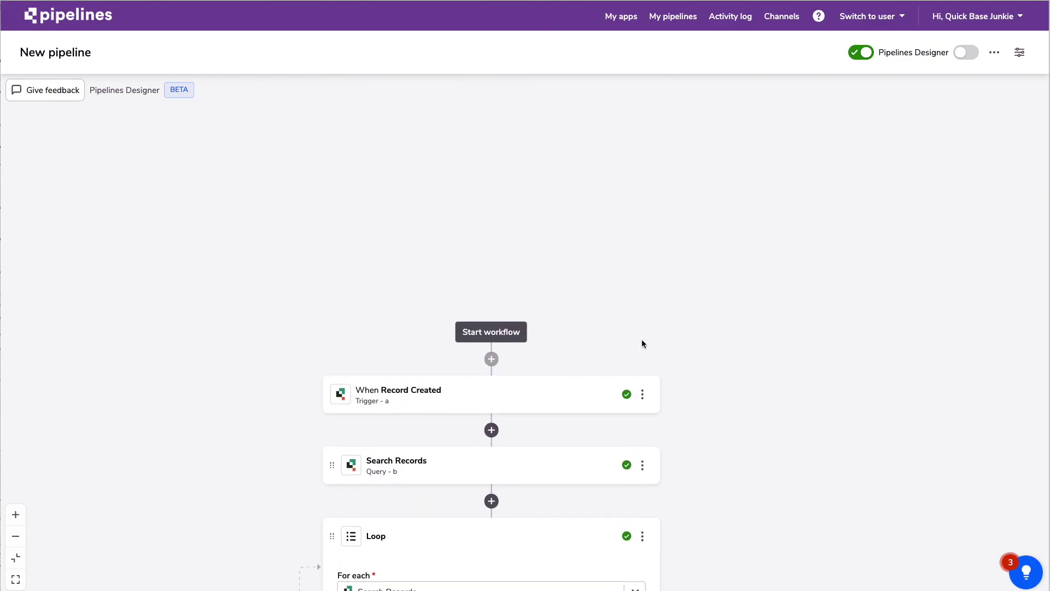
scroll(708, 381, "down", 2)
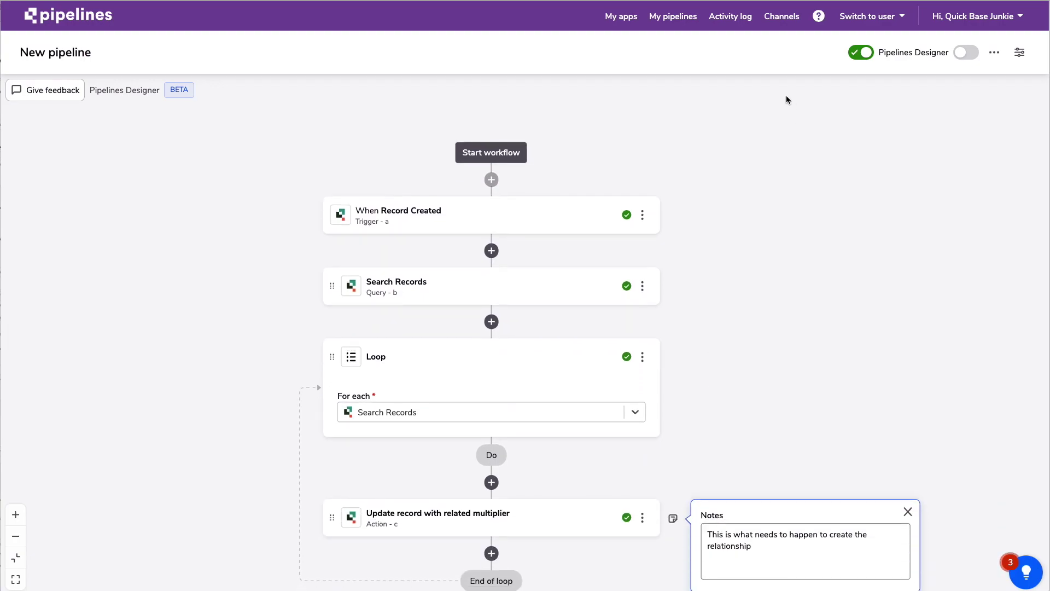
Step: View the pipeline in the classic builder and return to the Pipelines Designer
left_click(864, 54)
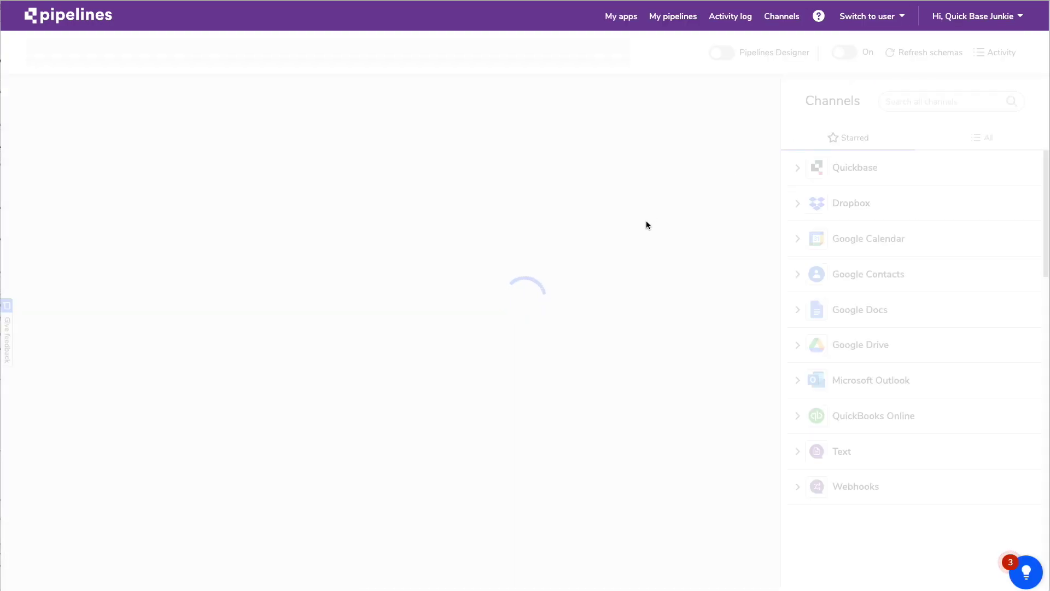
scroll(629, 218, "down", 6)
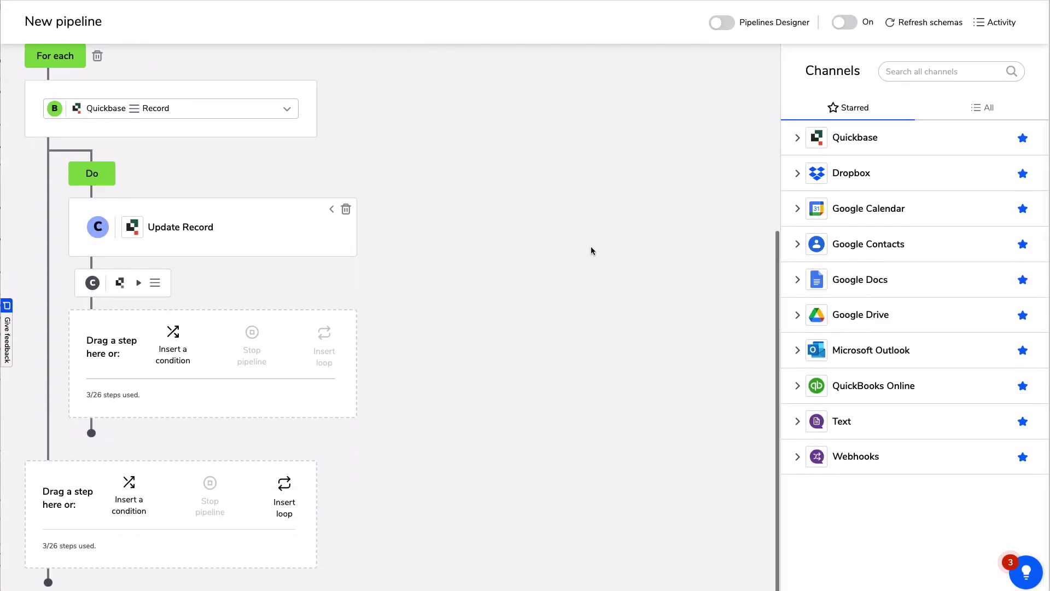
scroll(591, 251, "up", 6)
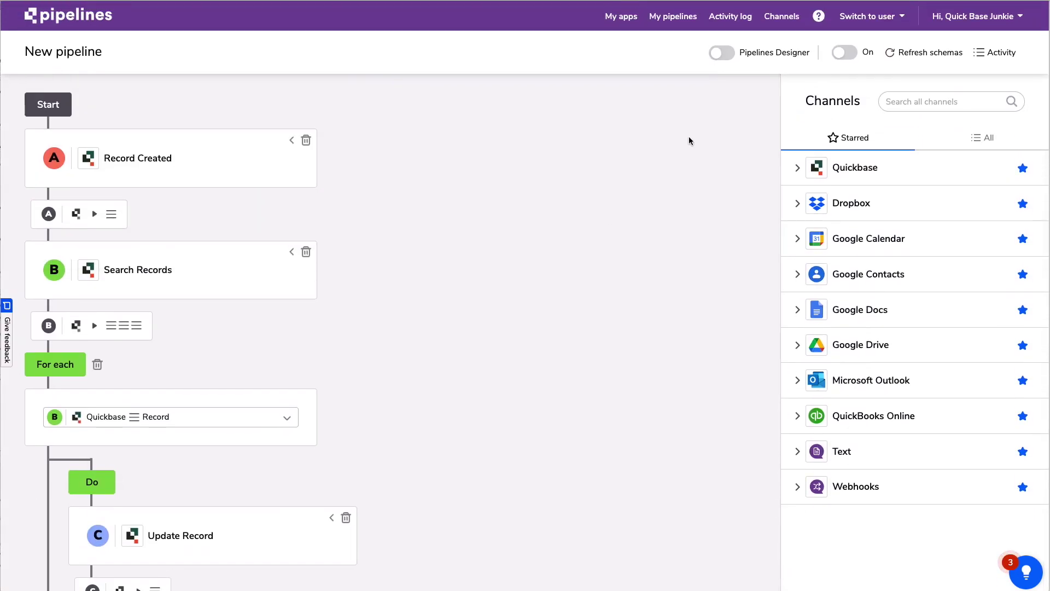
left_click(719, 53)
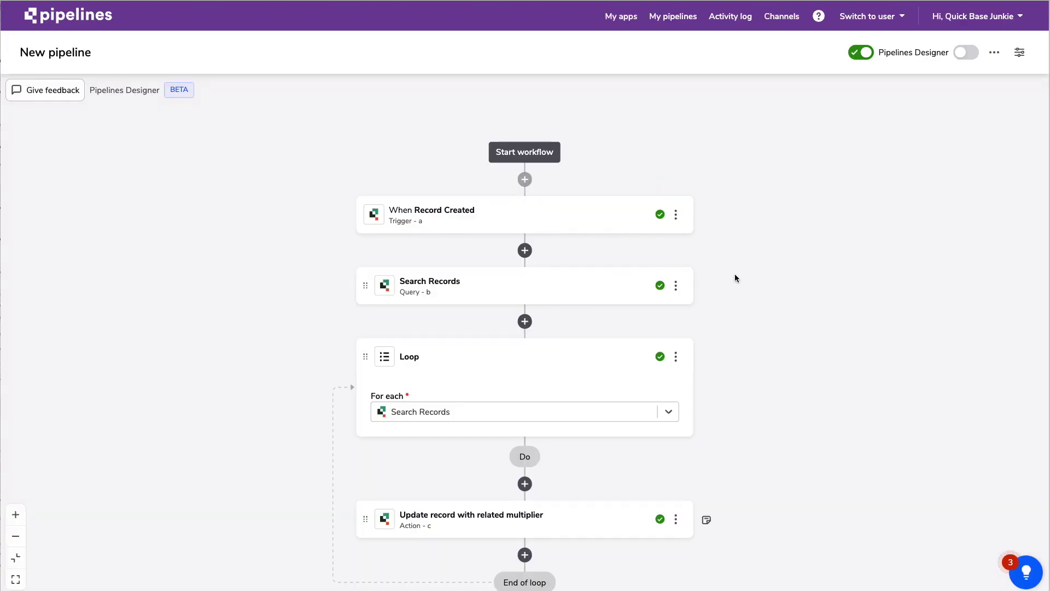
Step: Turn on the pipeline and test it by saving a new Measurements record with C set to 122
scroll(769, 272, "down", 2)
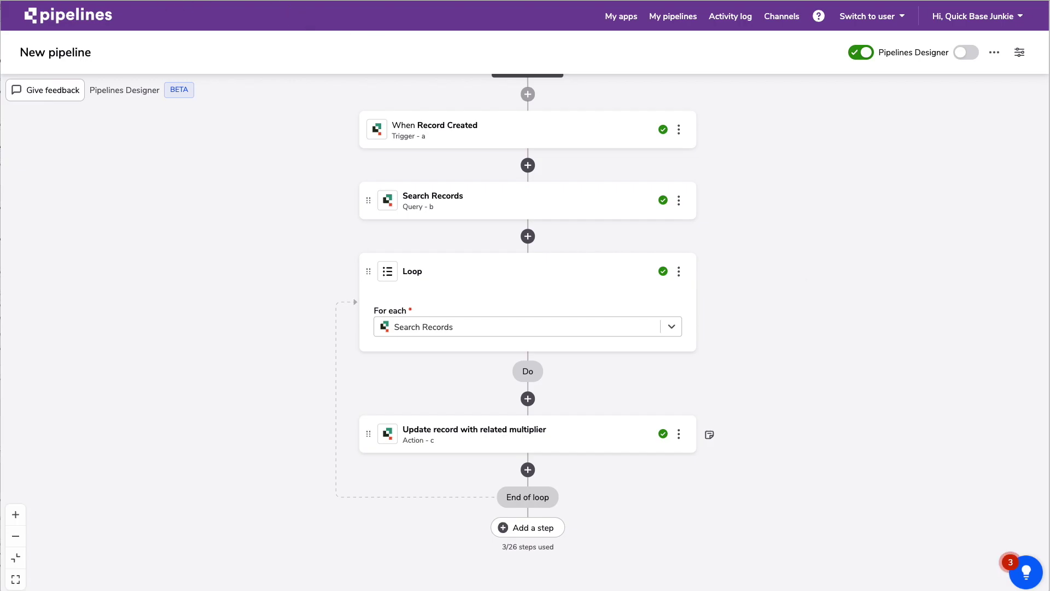
left_click(966, 52)
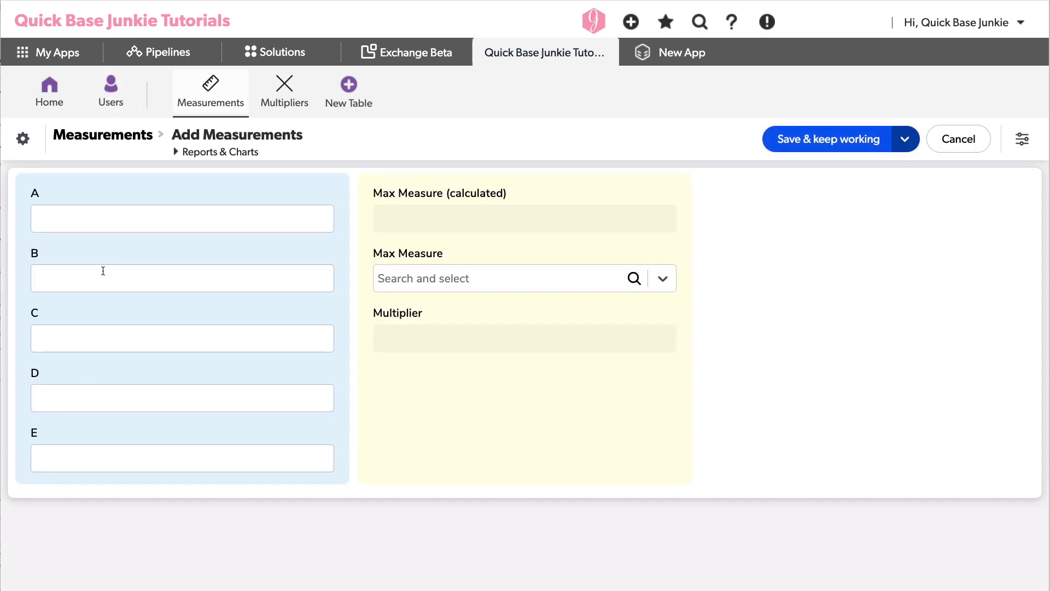
left_click(107, 336)
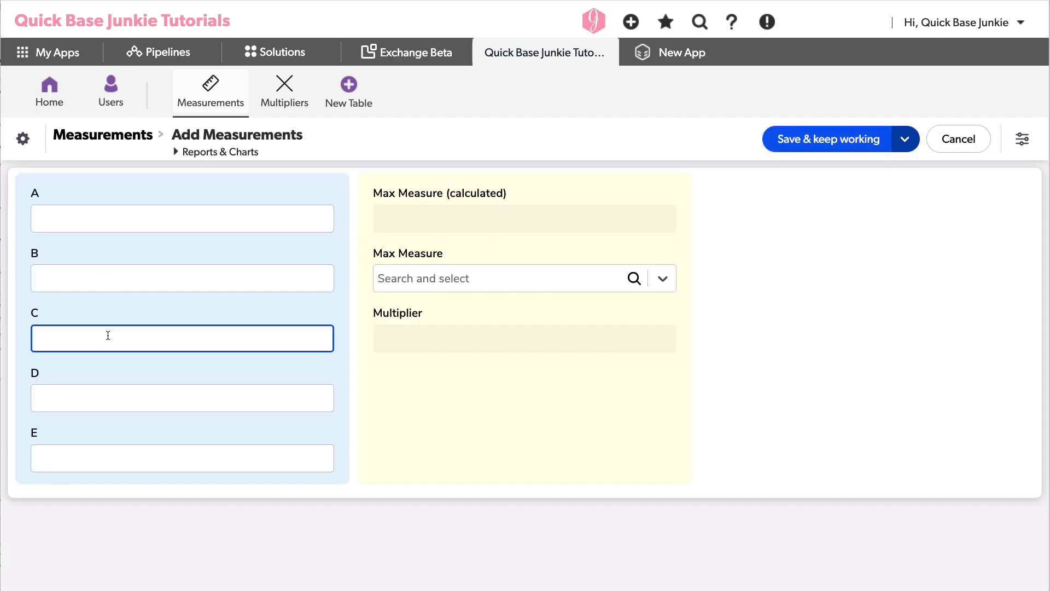
type("122")
left_click(793, 244)
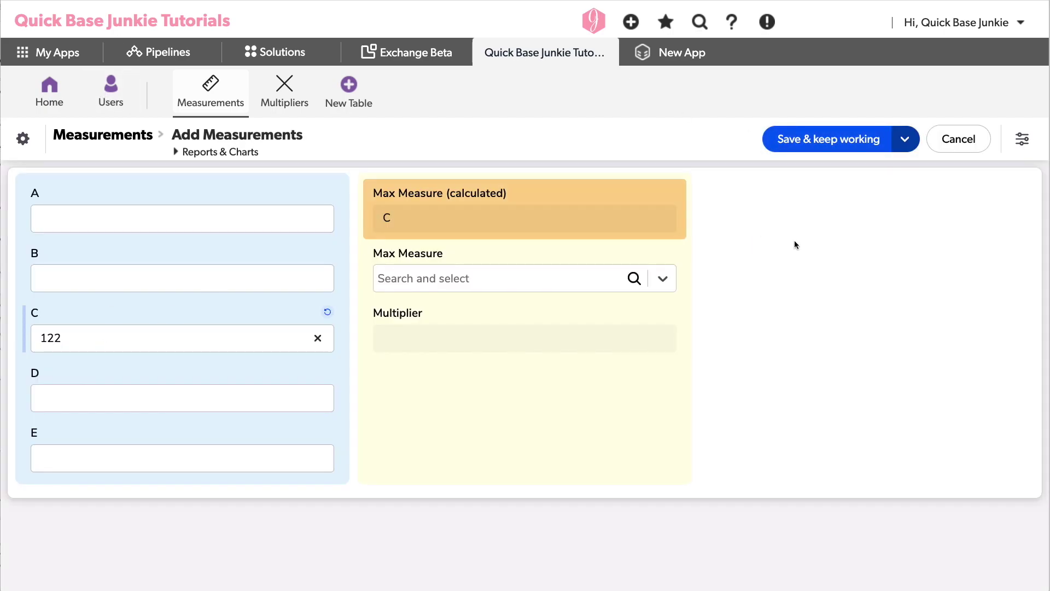
left_click(850, 143)
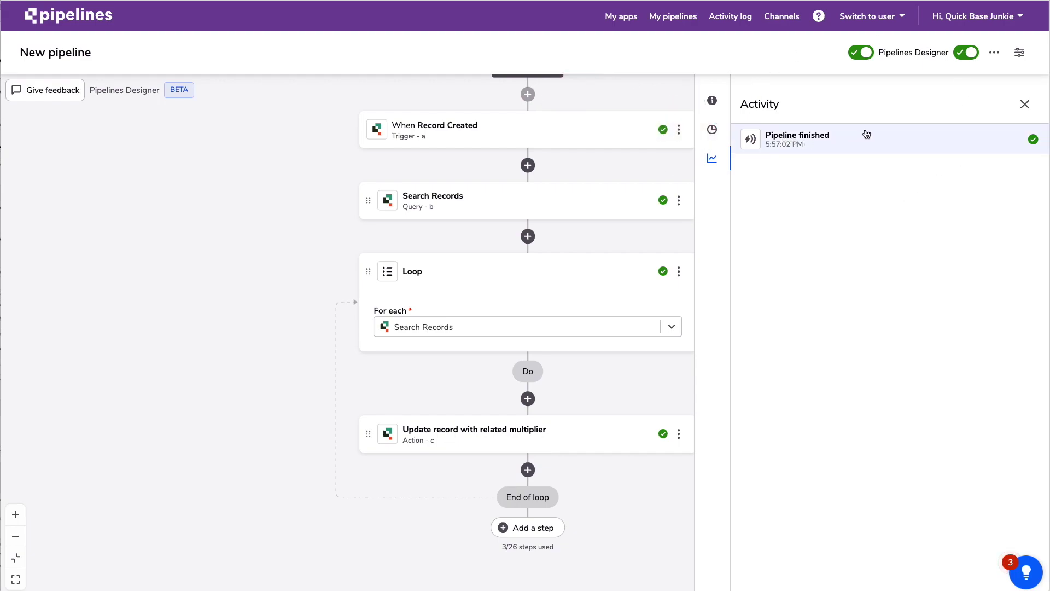
Step: View the pipeline's YAML export, cancel it, and look over the other pipeline options
left_click(994, 53)
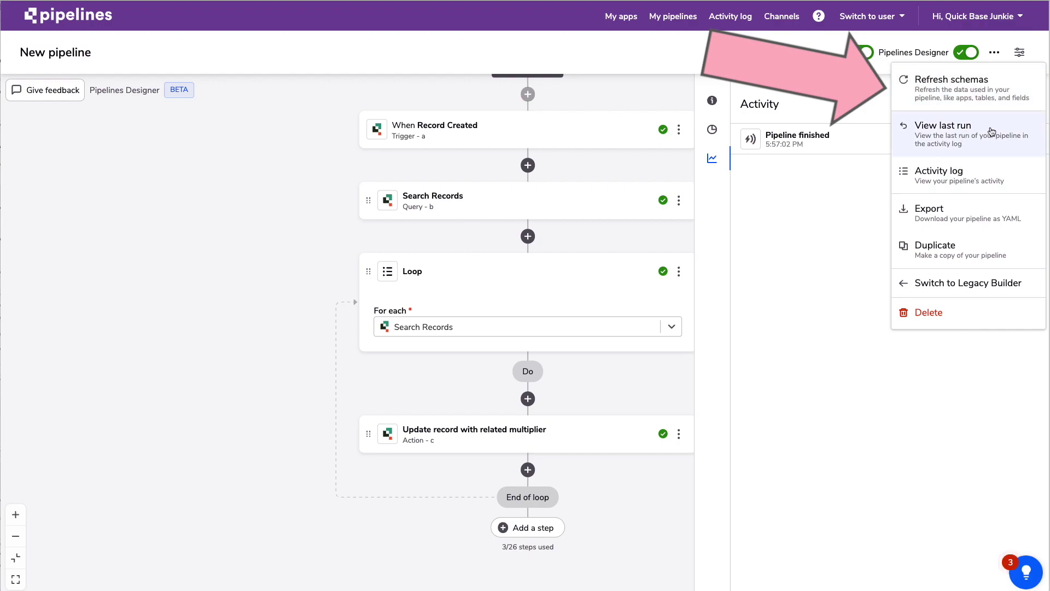
left_click(960, 218)
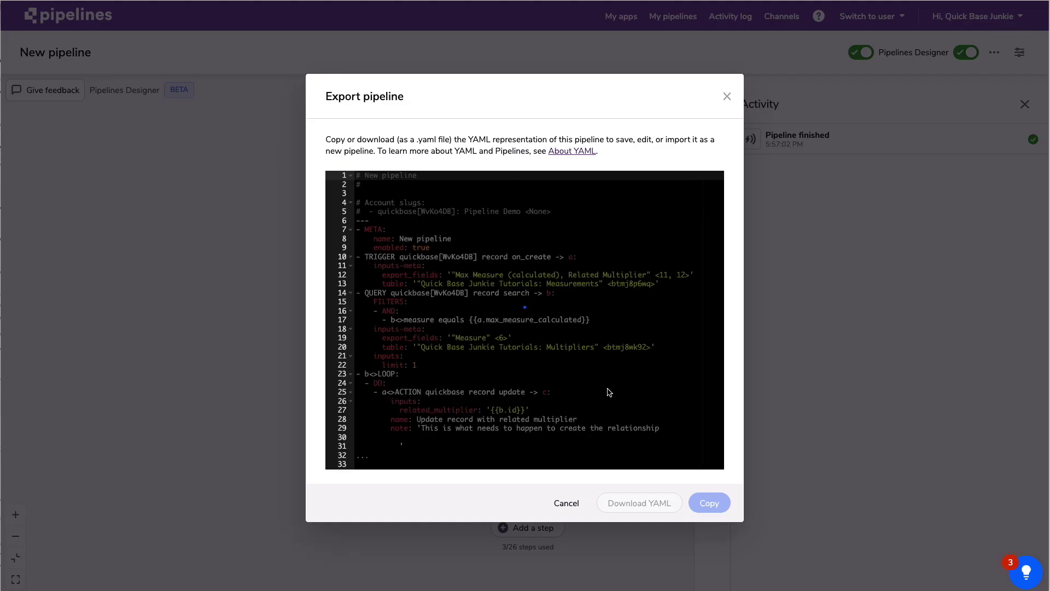
left_click(560, 504)
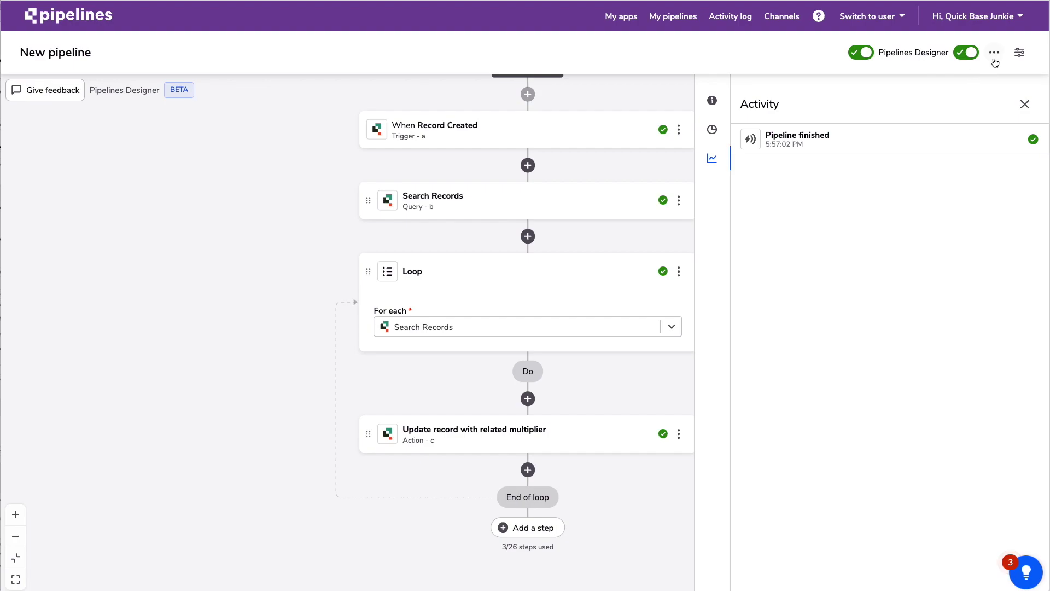
left_click(994, 53)
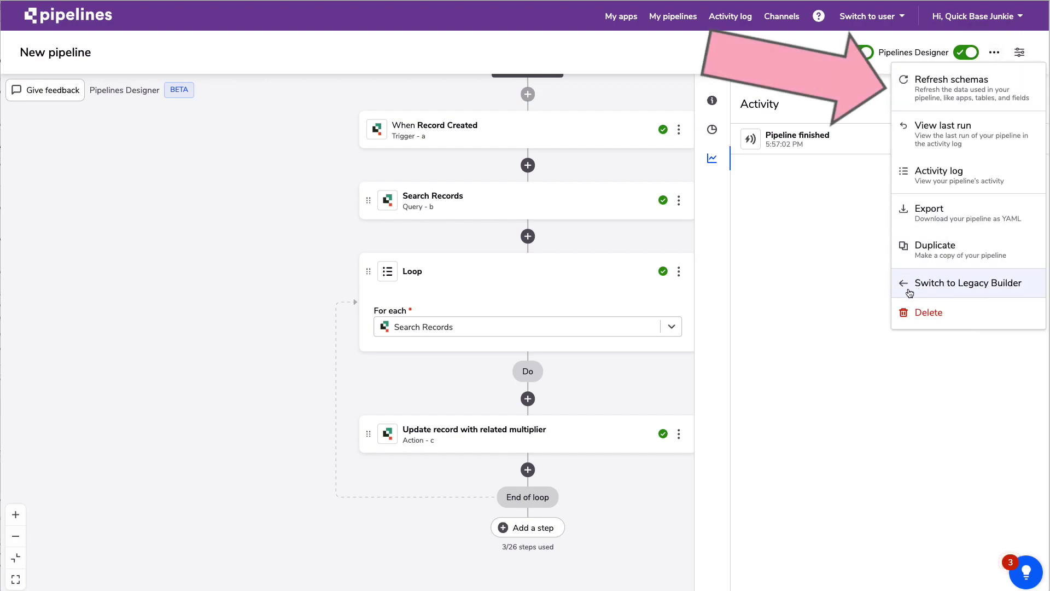
left_click(1019, 54)
left_click(1020, 55)
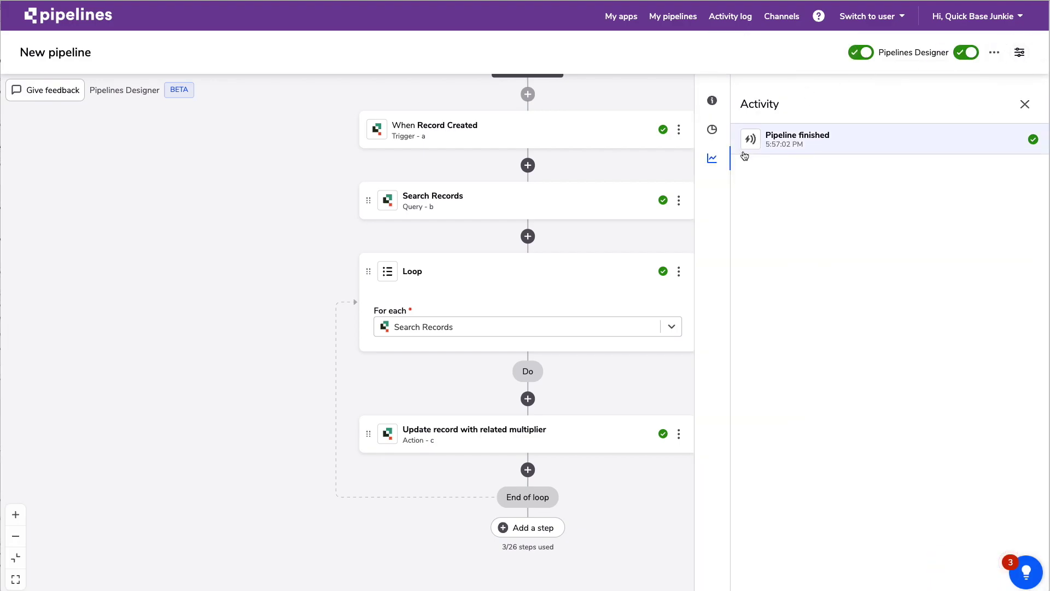
Step: Rename the pipeline as "DEMO: Beta Designer" and open the list of available tags
left_click(711, 100)
key("Tab")
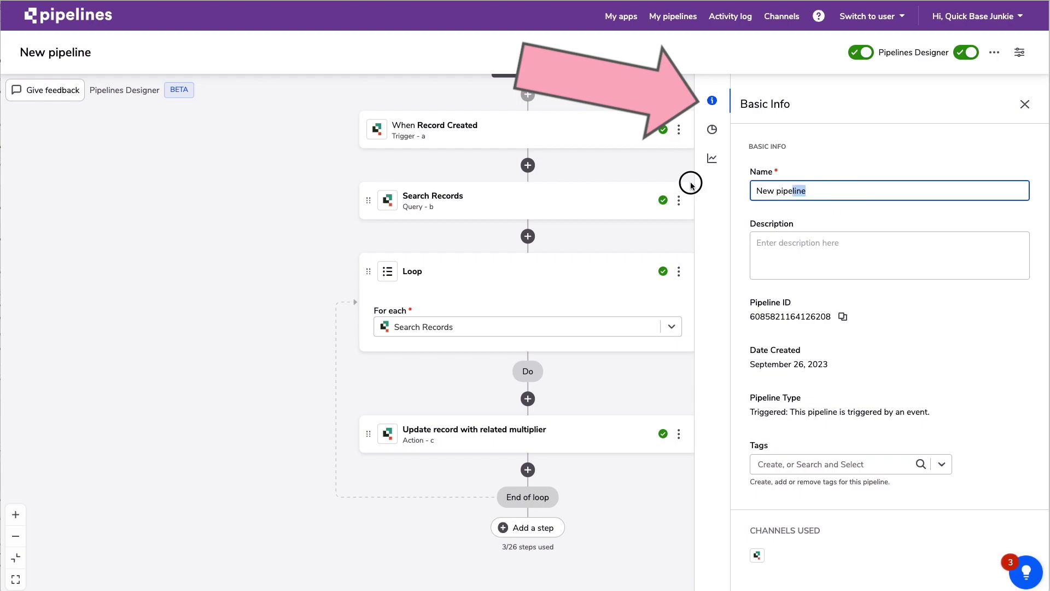
type("DEMO: Beta Designer")
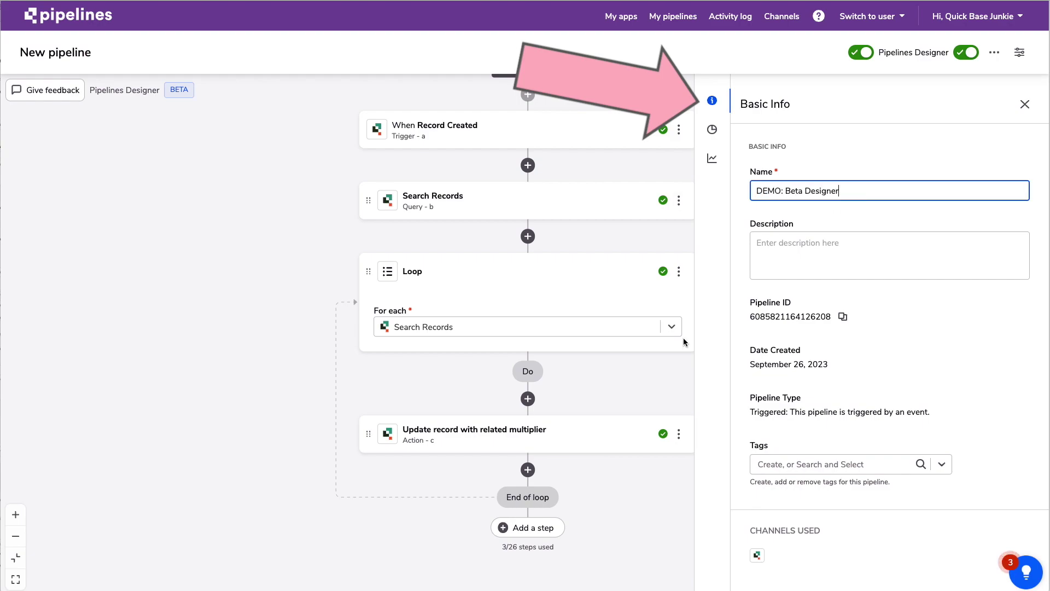
left_click(783, 472)
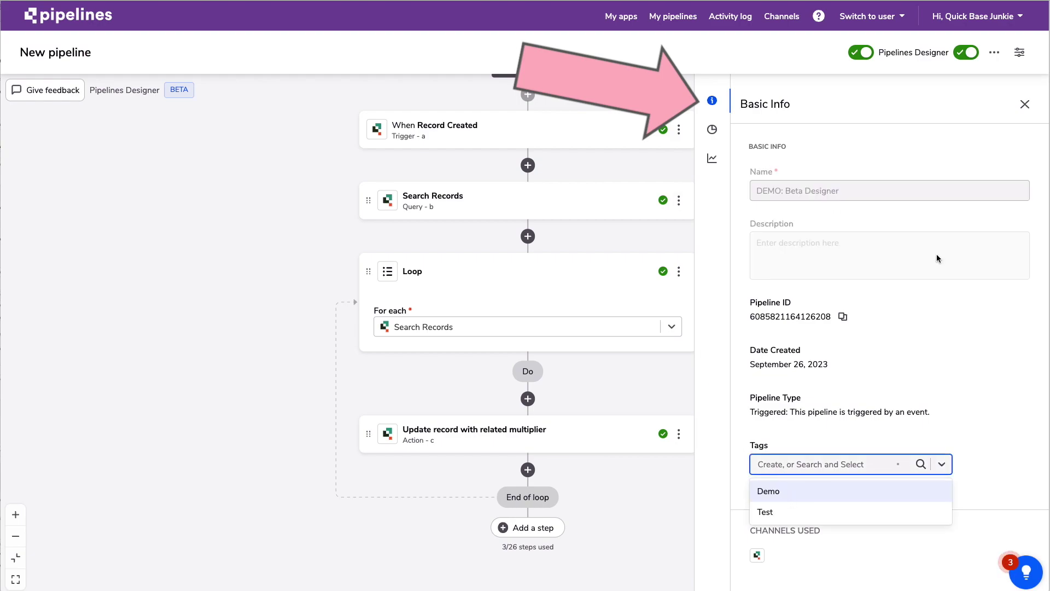
Step: Review the pipeline's details and statistics and its recent activity, and close the information
left_click(712, 131)
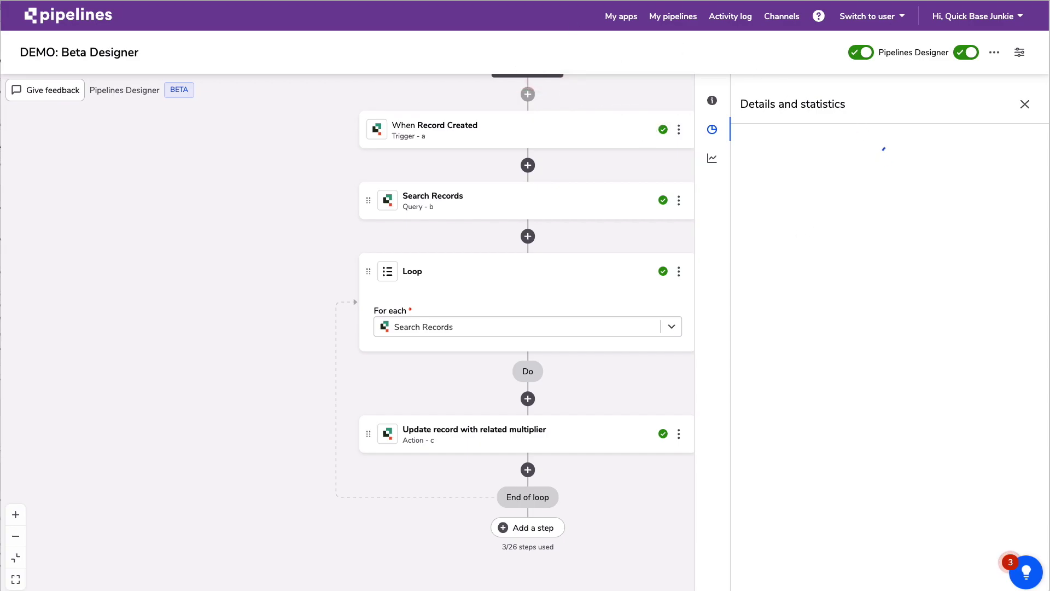
left_click(712, 159)
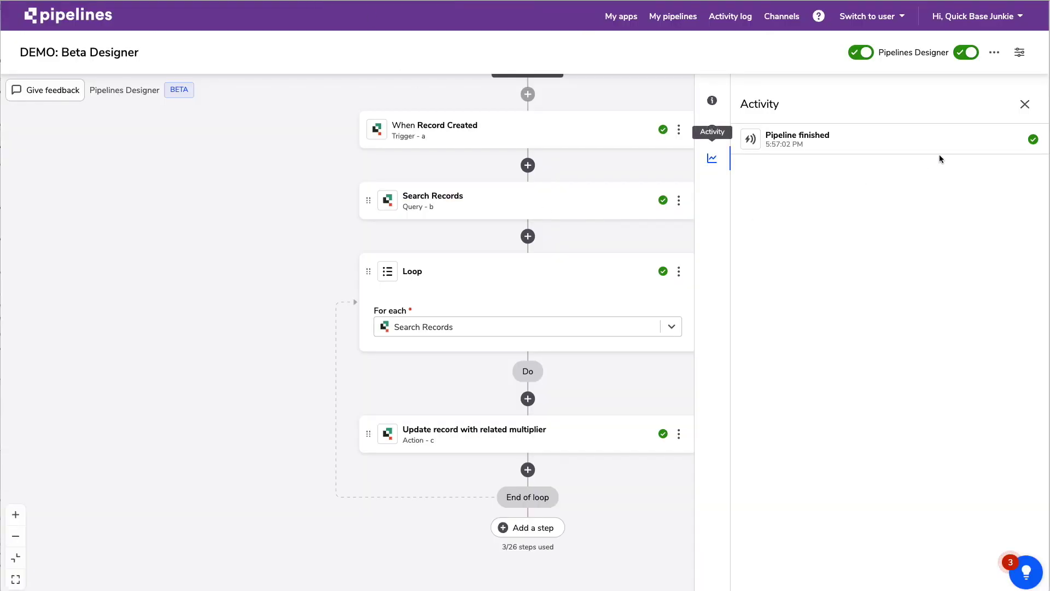
left_click(1024, 105)
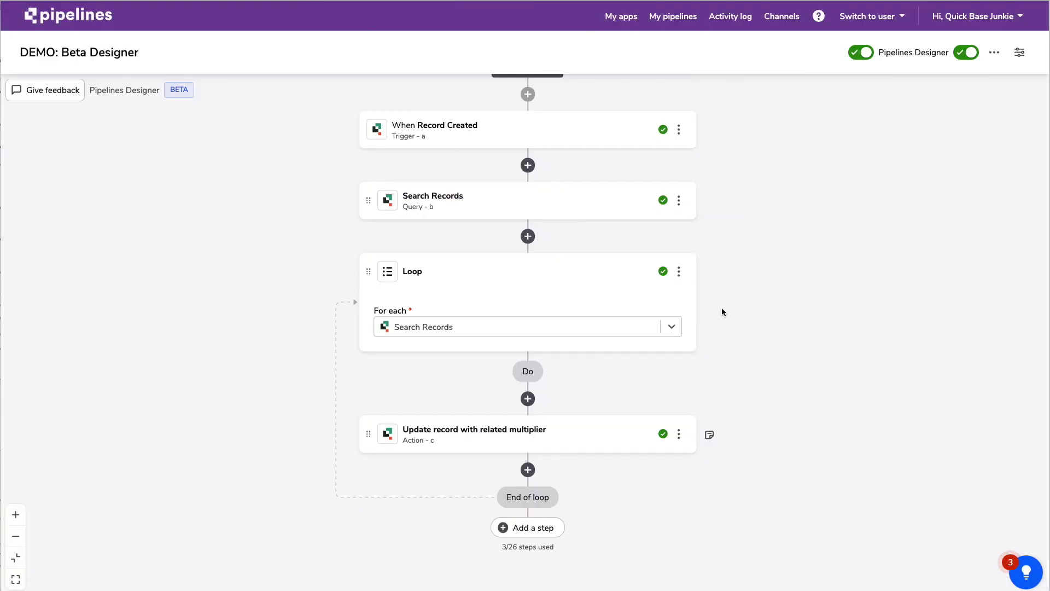
Step: Insert a Condition step between the Record Created trigger and the Search Records step
scroll(723, 308, "up", 1)
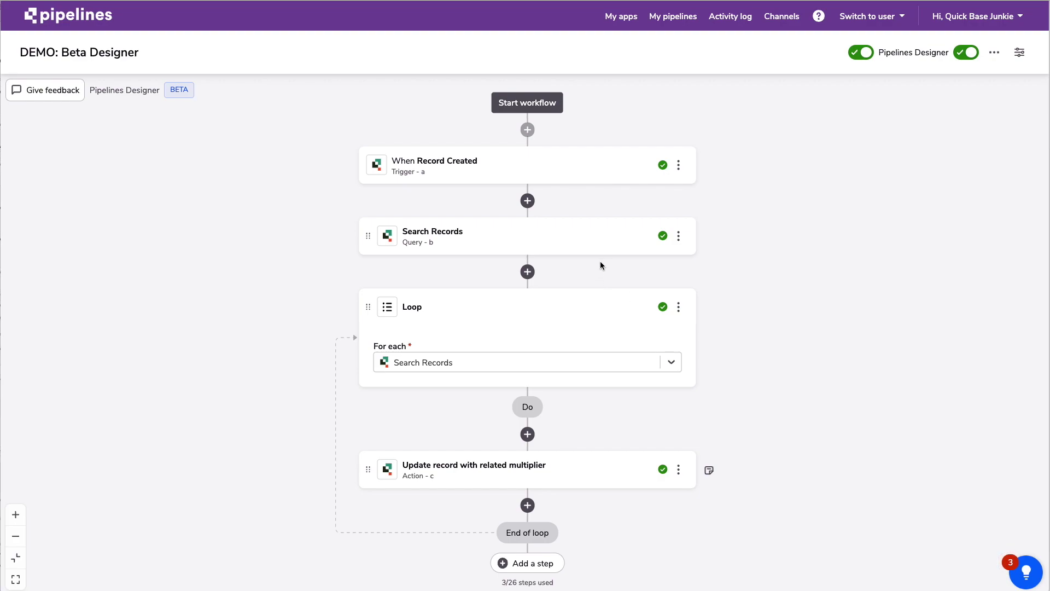
left_click(528, 201)
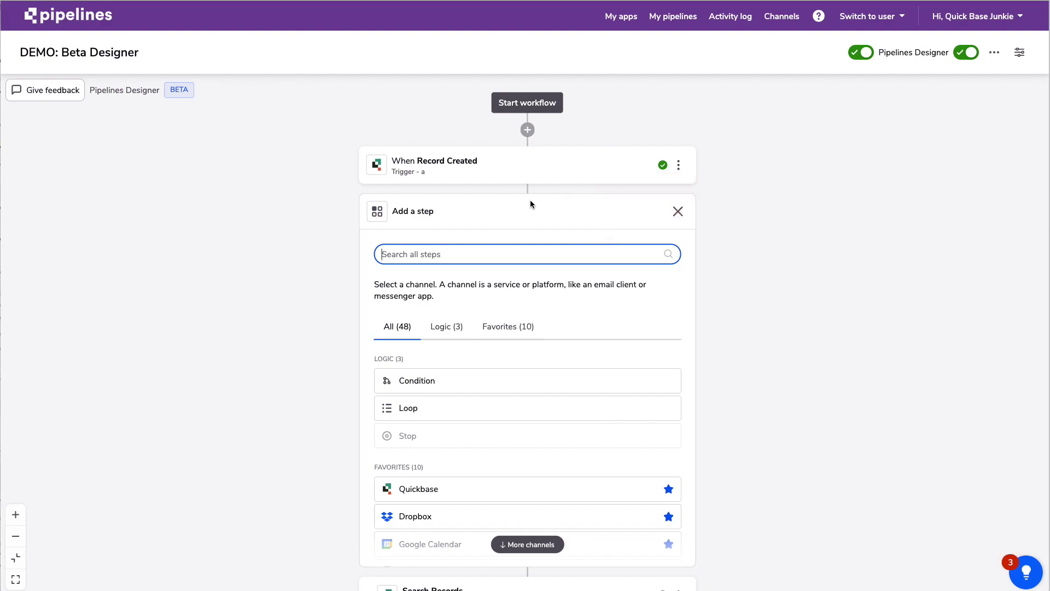
scroll(727, 296, "down", 2)
scroll(736, 299, "down", 1)
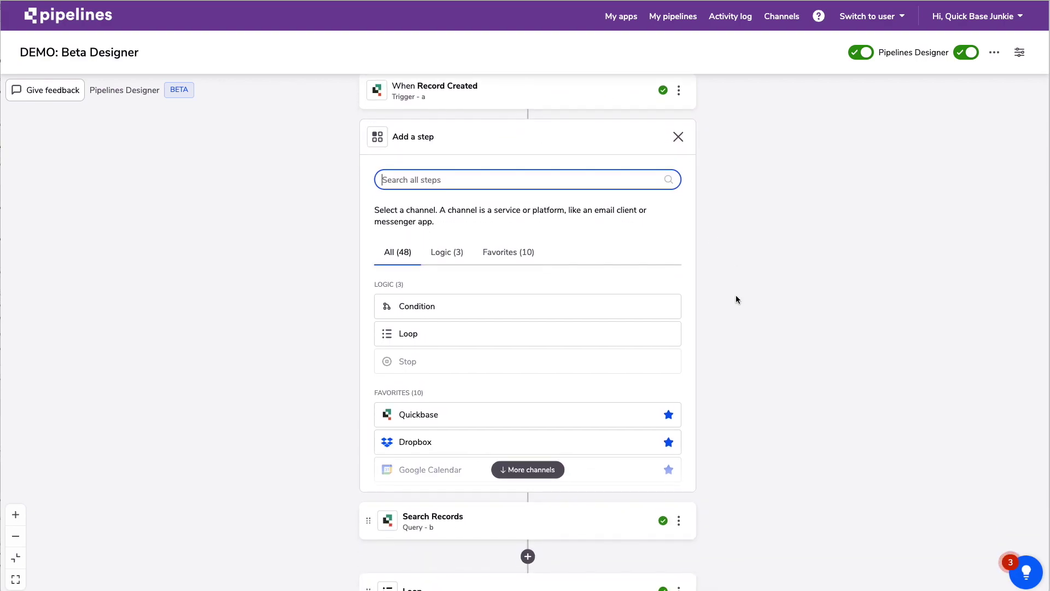
left_click(451, 297)
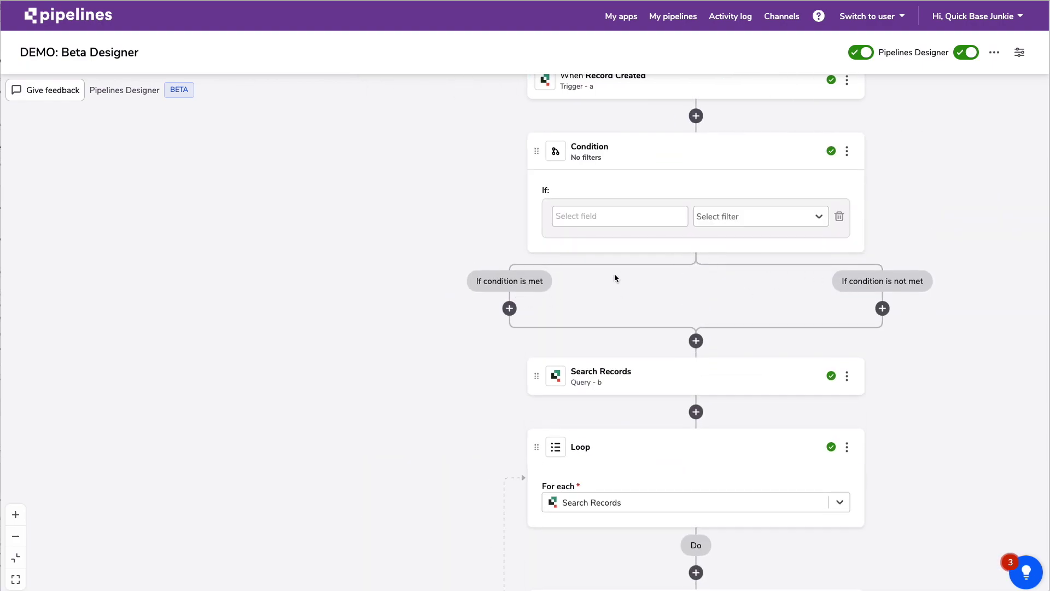
Step: Set the condition to check Record Created's Max Measure (calculated) with the "does not equal" filter
left_click(617, 239)
left_click(709, 269)
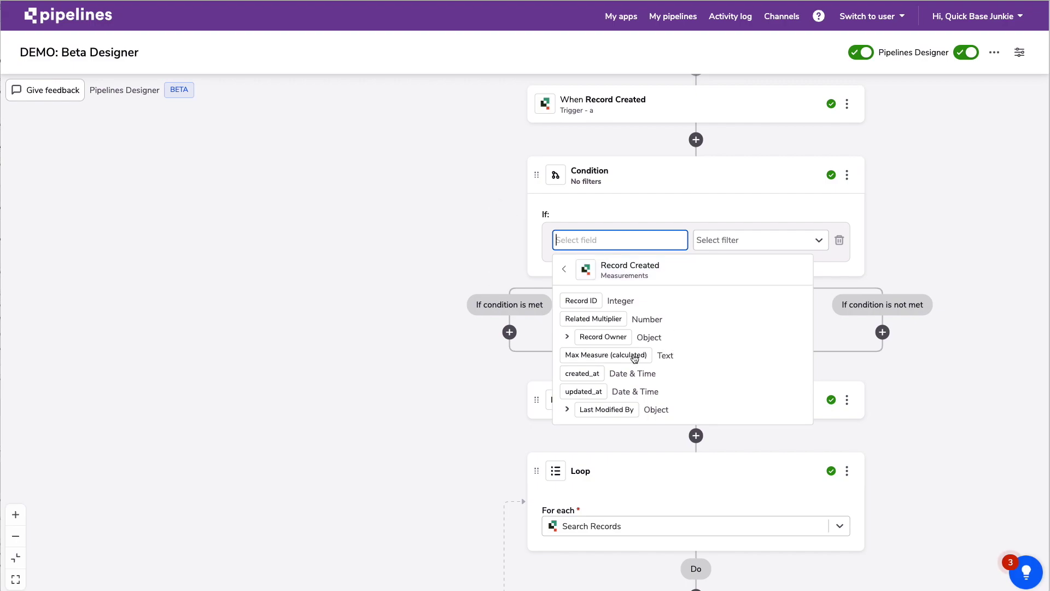
left_click(612, 356)
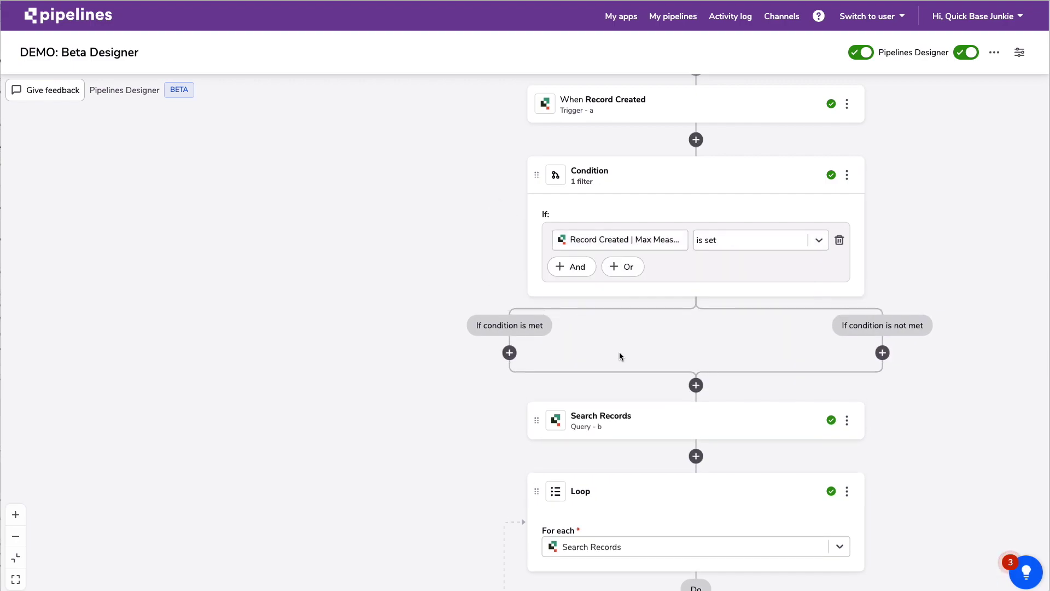
left_click(760, 239)
scroll(759, 295, "down", 2)
scroll(757, 328, "down", 2)
left_click(753, 375)
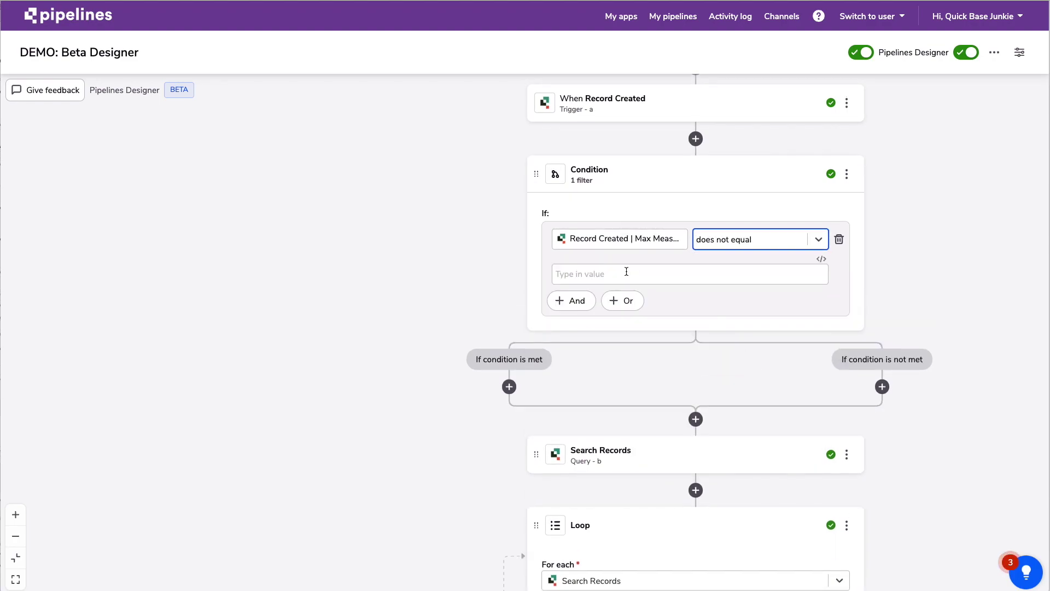
left_click(629, 274)
left_click(620, 298)
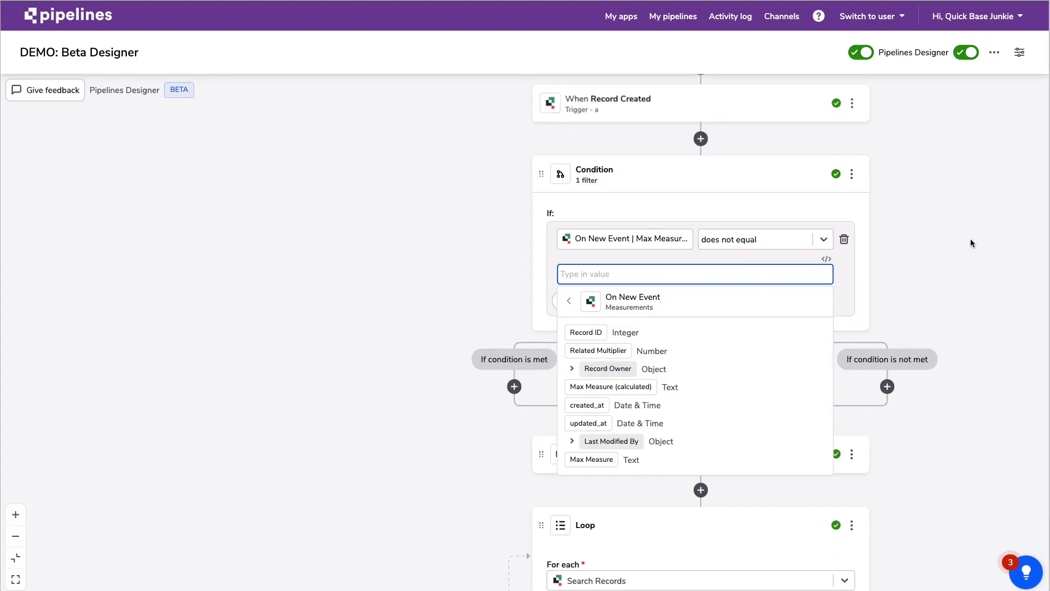
left_click(941, 247)
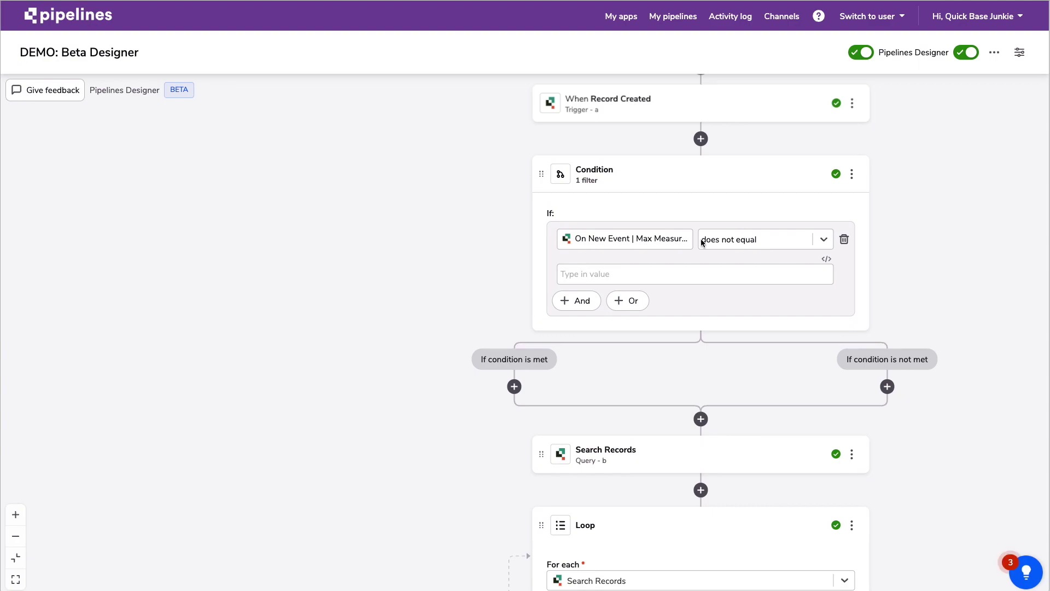
Step: Add Max Measure to the Record Created trigger's fields for subsequent steps
scroll(694, 197, "up", 2)
left_click(675, 164)
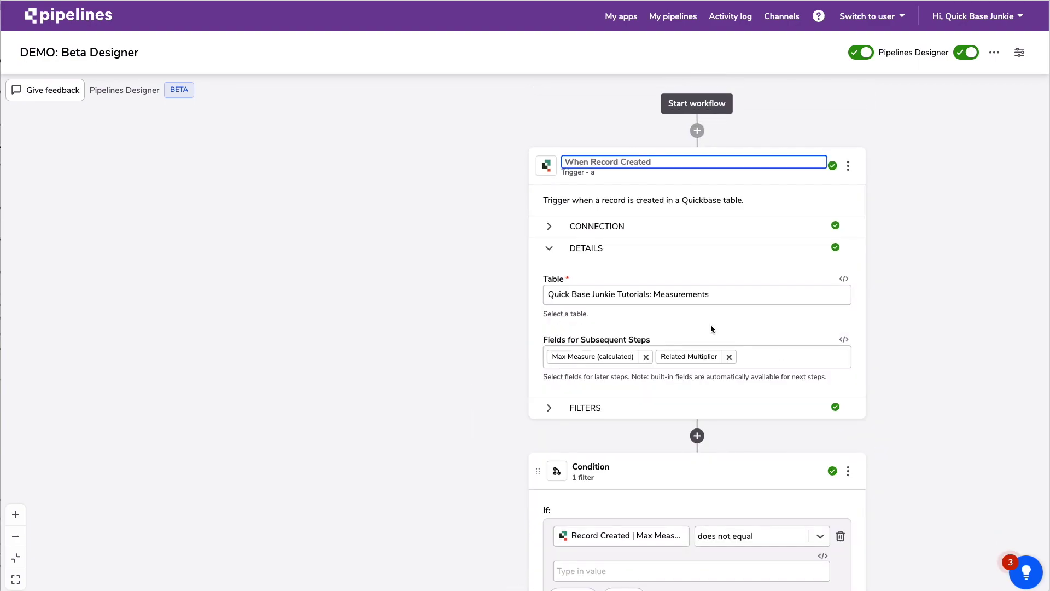
left_click(782, 356)
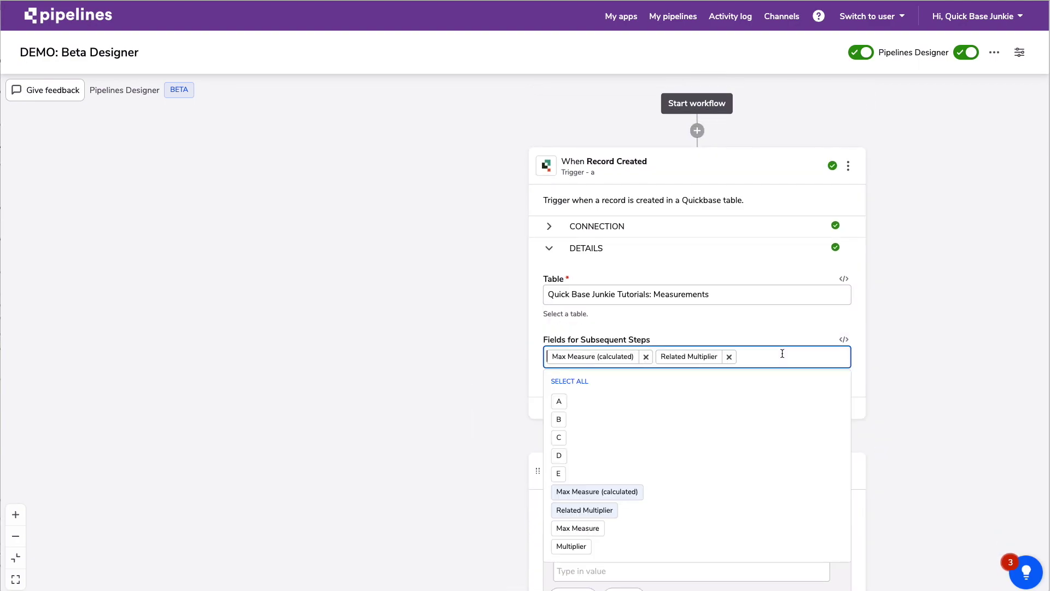
left_click(598, 530)
left_click(927, 378)
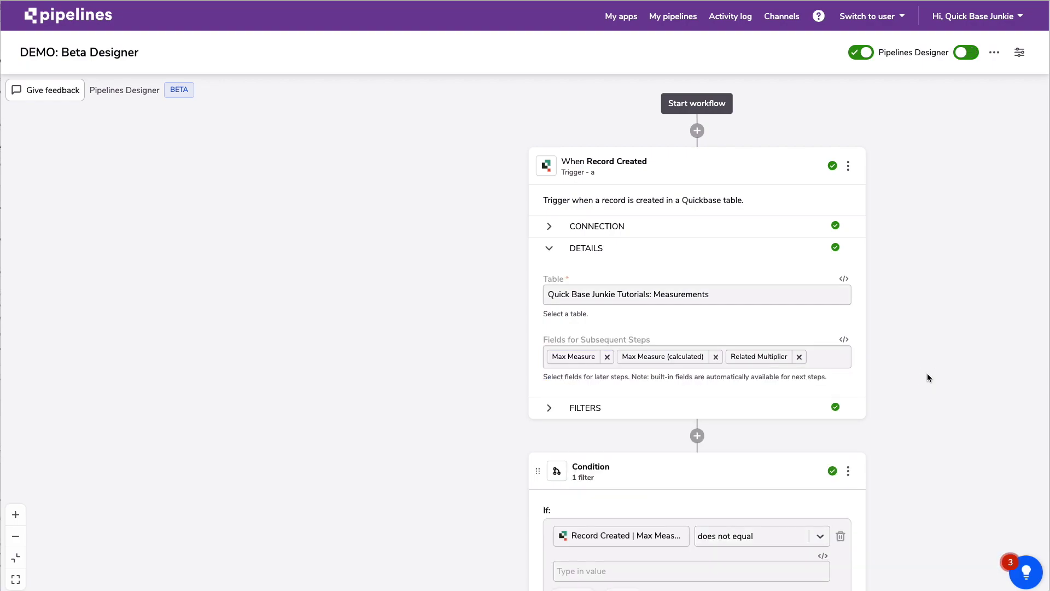
Step: Set the condition's comparison value to Max Measure from the Record Created step
scroll(898, 370, "down", 2)
scroll(898, 367, "down", 1)
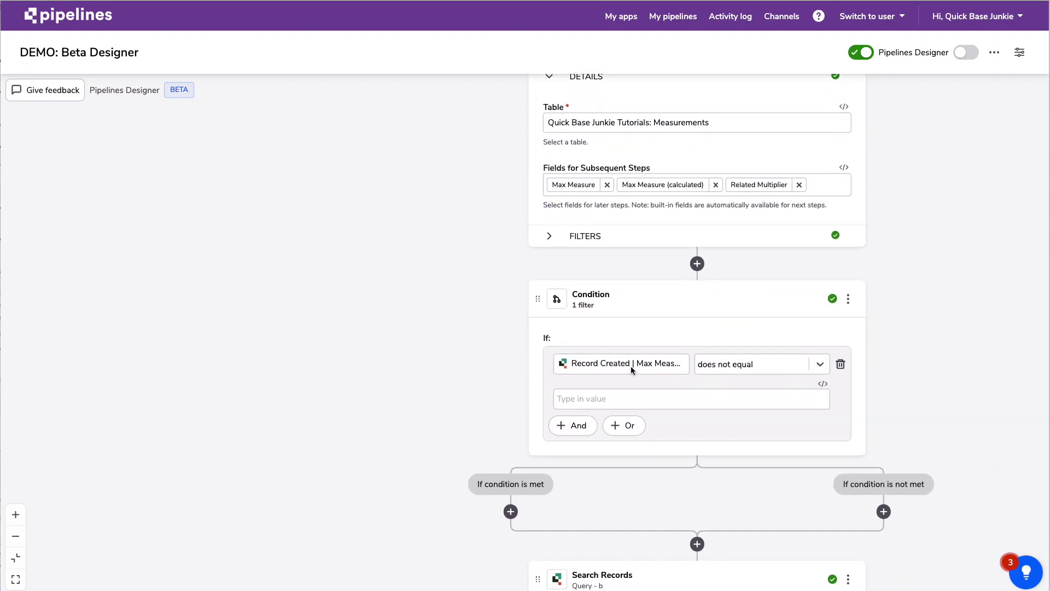
left_click(614, 394)
left_click(598, 423)
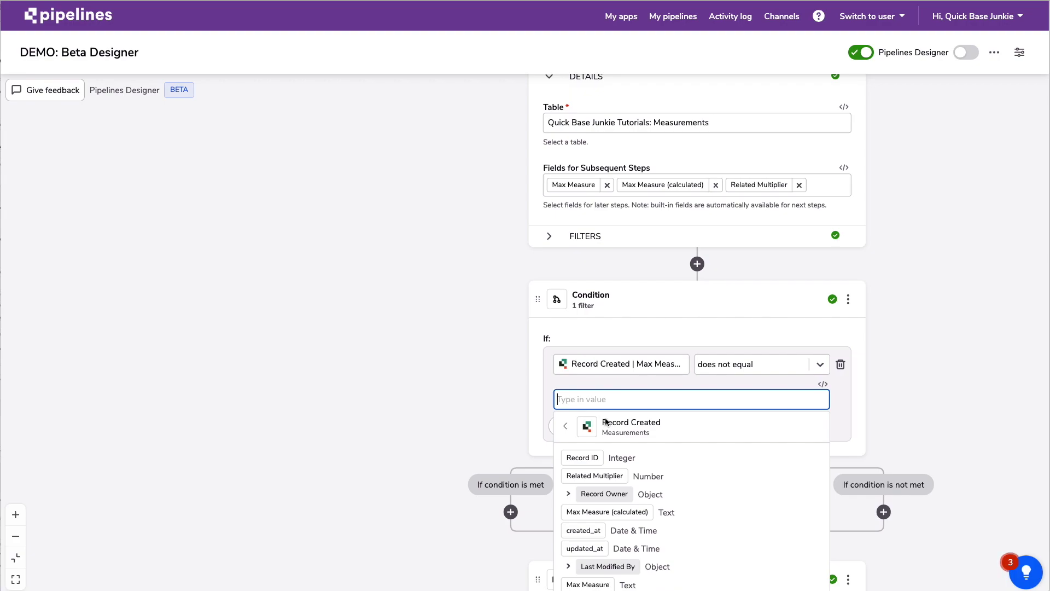
scroll(774, 435, "down", 3)
left_click(595, 441)
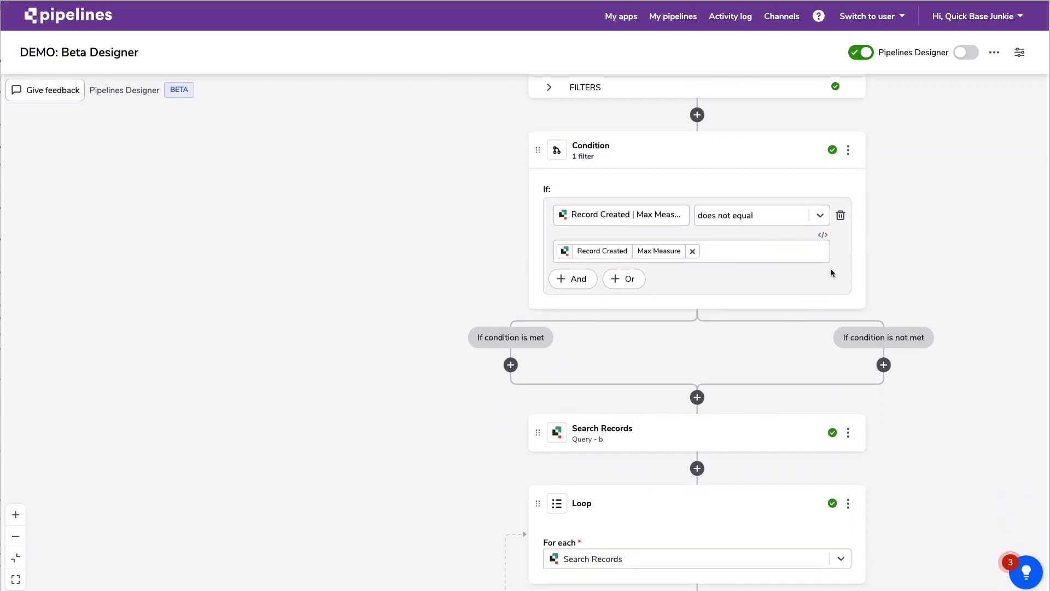
Step: Move the Search Records step into the "If condition is met" branch of the condition
scroll(891, 264, "right", 3)
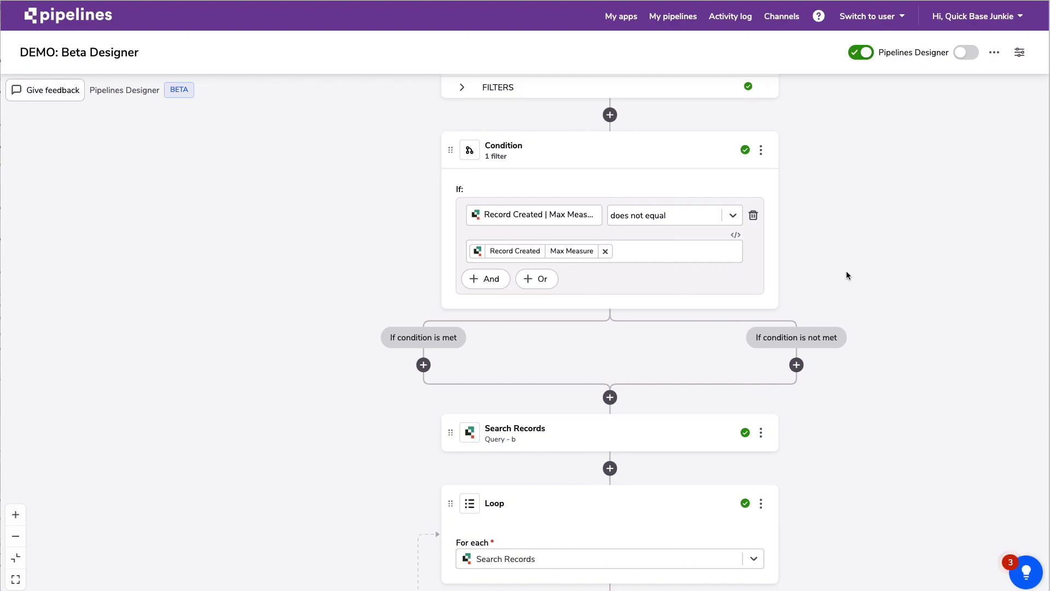
scroll(846, 274, "down", 1)
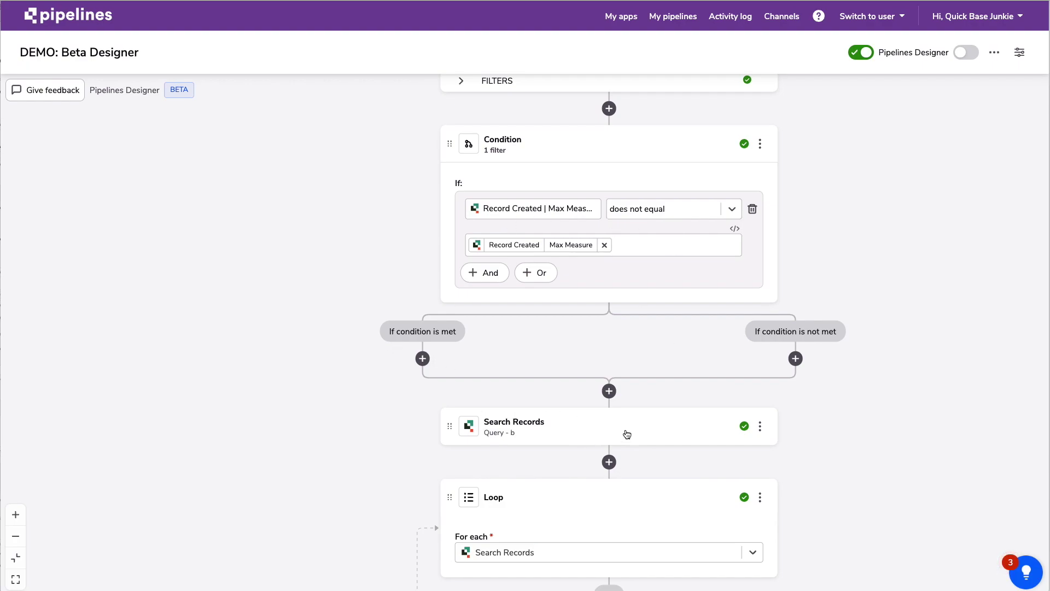
scroll(623, 432, "down", 3)
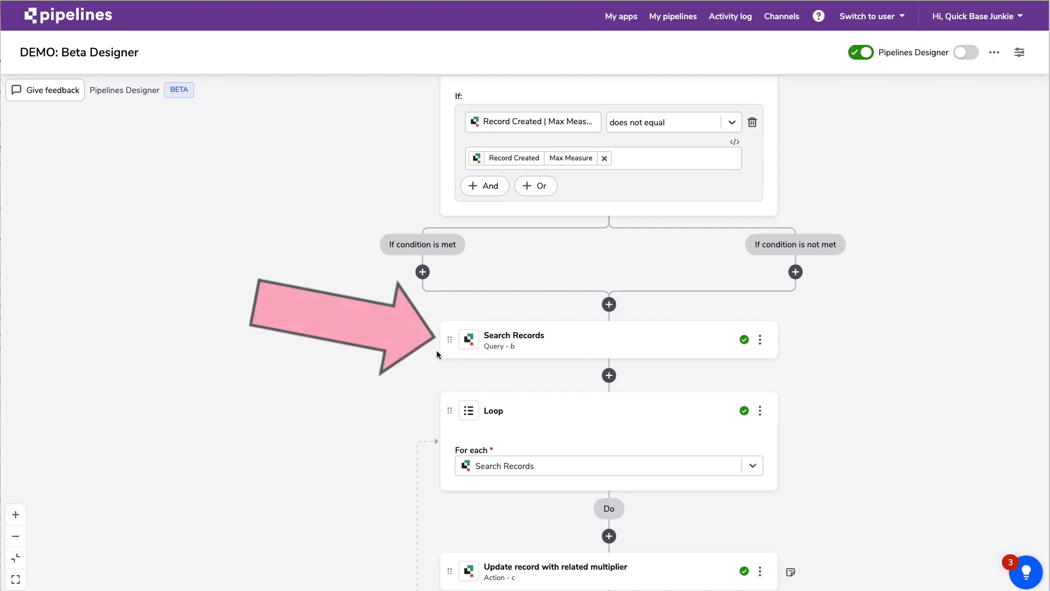
left_click_drag(447, 339, 394, 273)
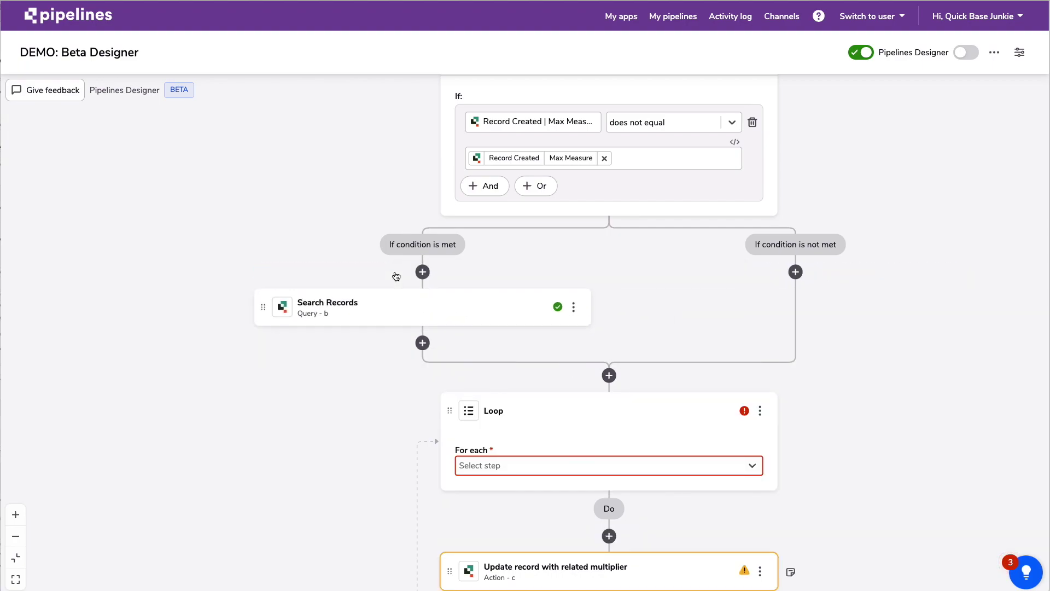
Step: Move the Loop and its update action into the "If condition is met" branch, below Search Records
scroll(529, 444, "down", 1)
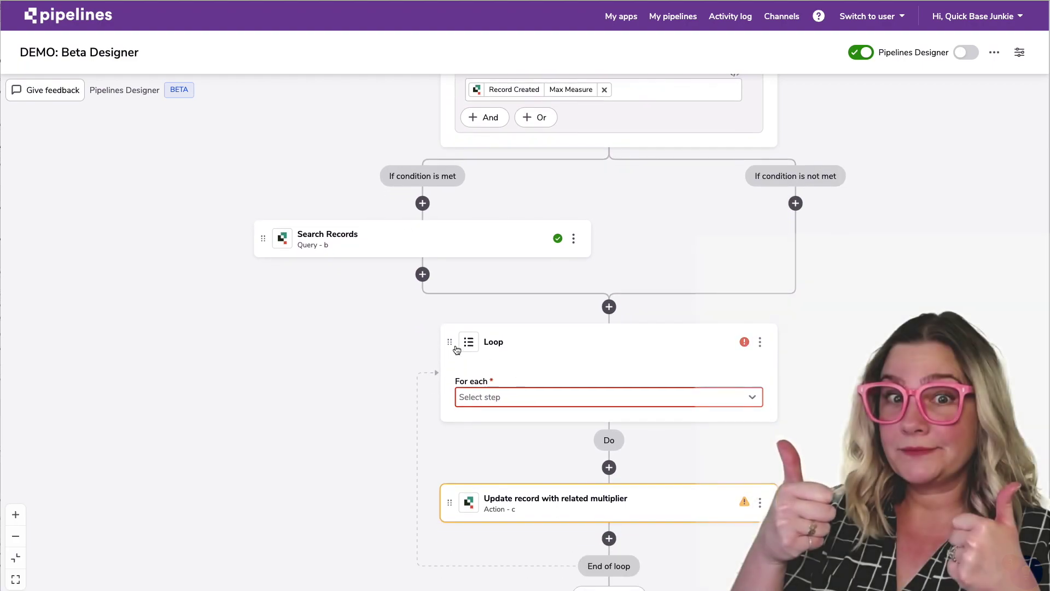
left_click_drag(450, 341, 395, 274)
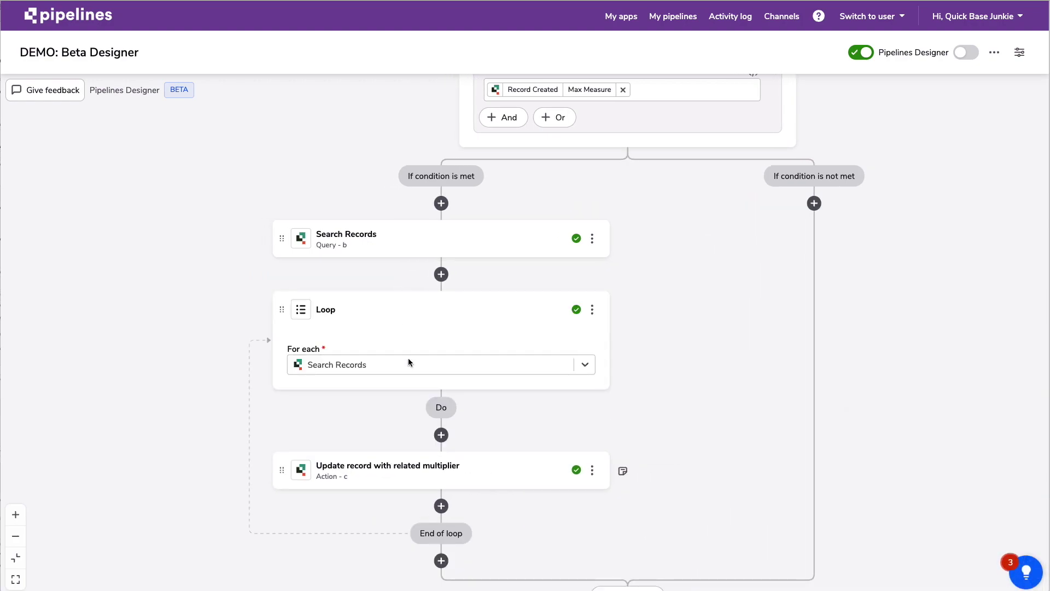
scroll(804, 402, "down", 1)
scroll(802, 405, "down", 1)
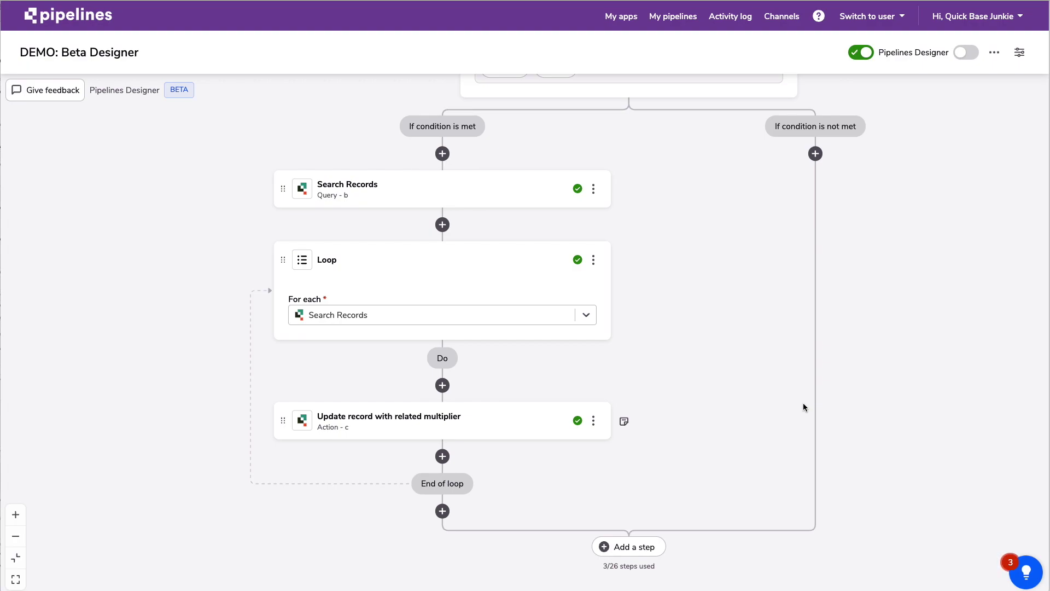
Step: View the pipeline with its new condition in the classic designer, and return to the beta Pipelines Designer
scroll(802, 403, "up", 6)
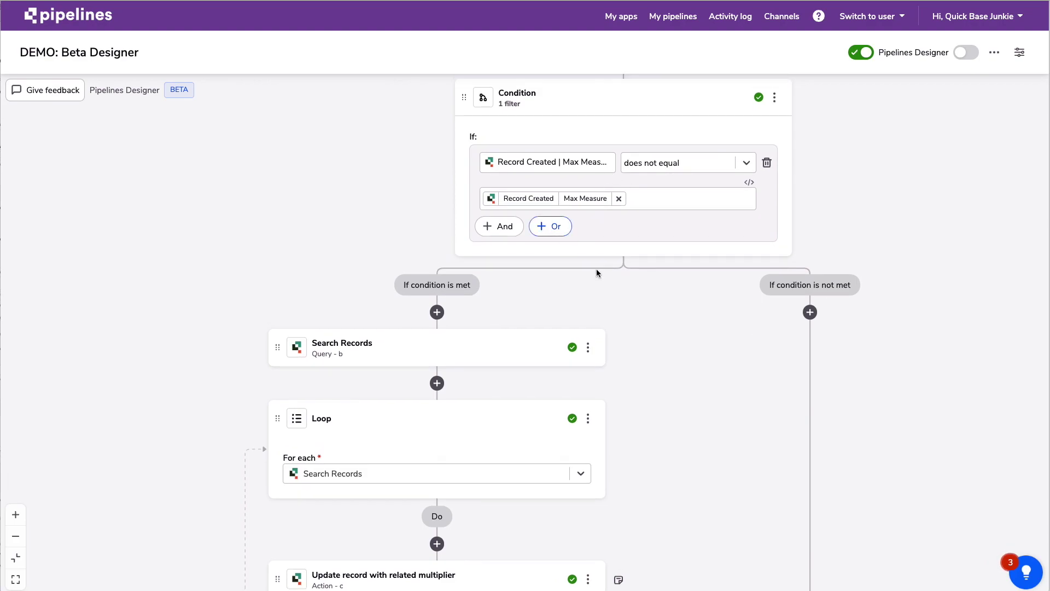
scroll(637, 304, "down", 1)
scroll(638, 309, "up", 2)
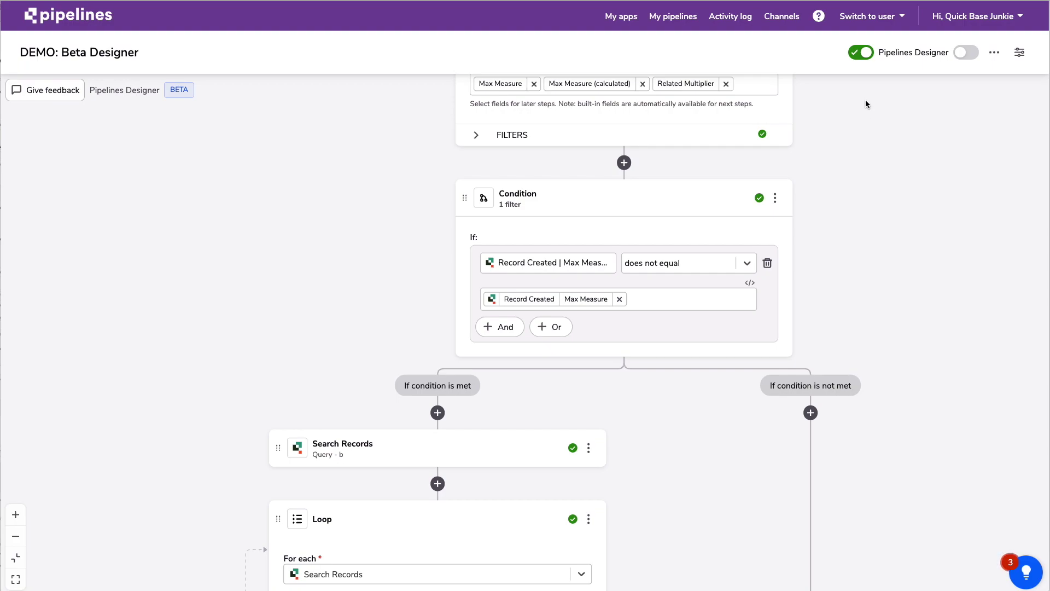
left_click(860, 53)
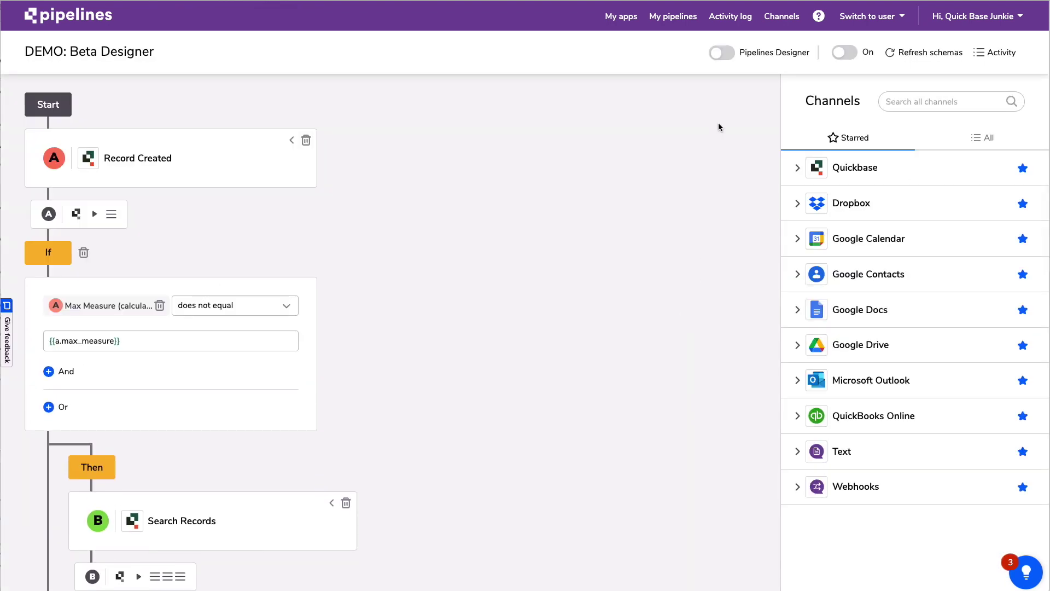
left_click(724, 56)
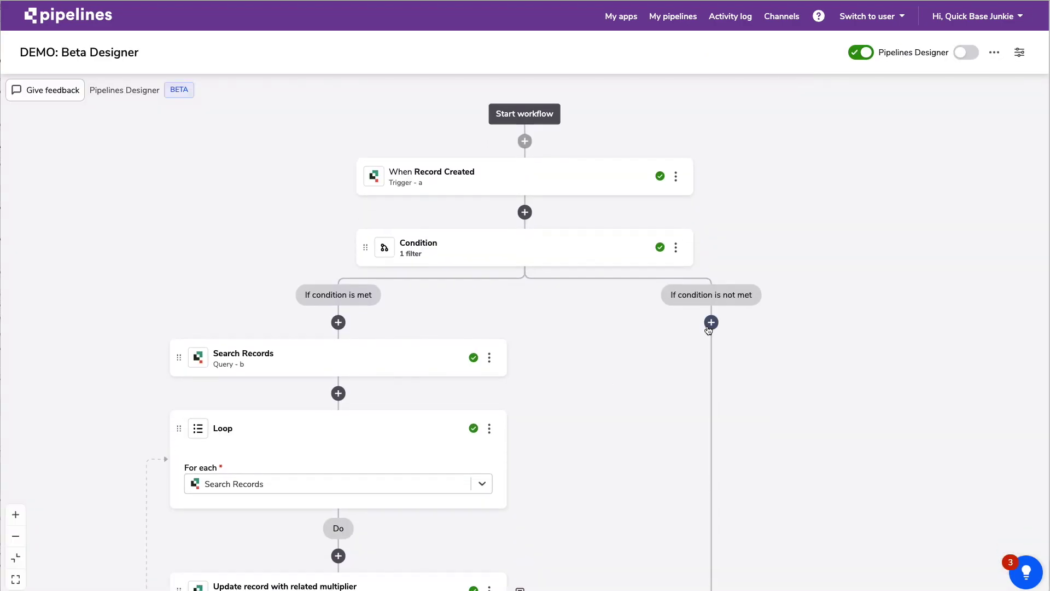
Step: Show Related Multiplier in the update step as Jinja code and begin a second reference, {{a.l, after {{b.id}}
scroll(702, 340, "down", 5)
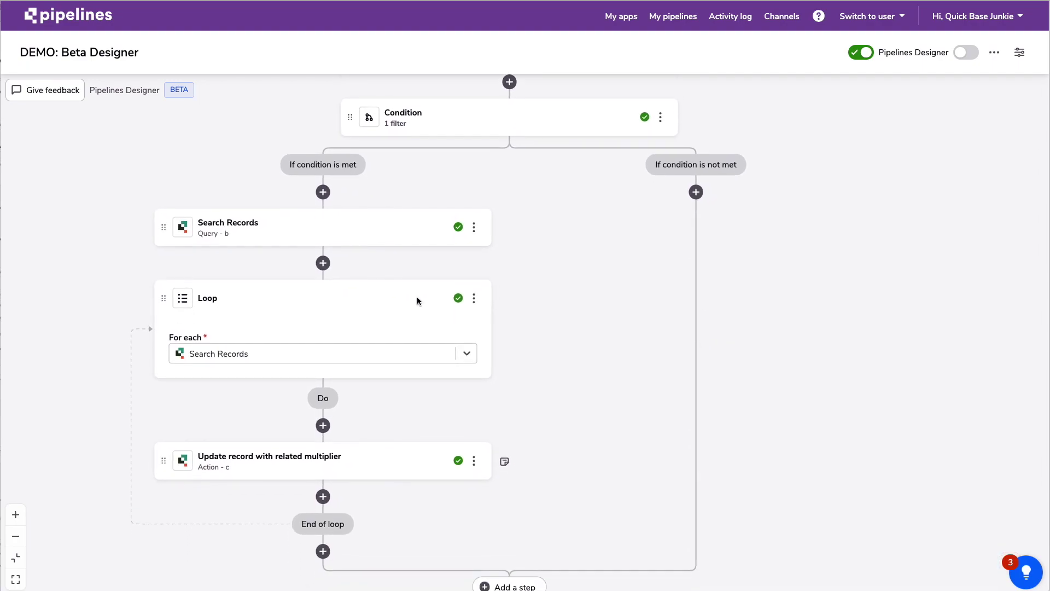
left_click(380, 466)
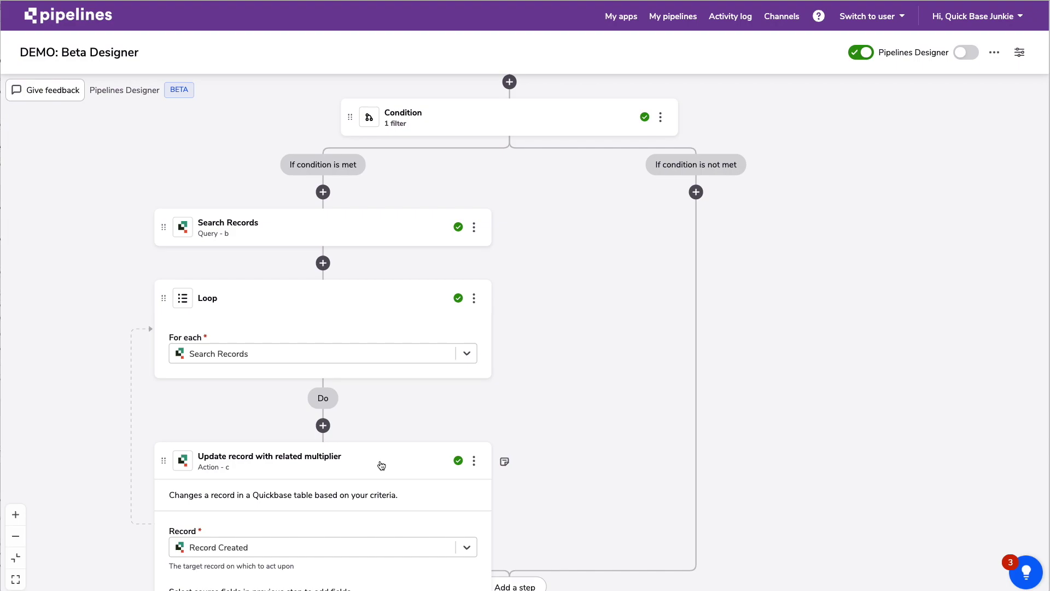
scroll(532, 323, "down", 8)
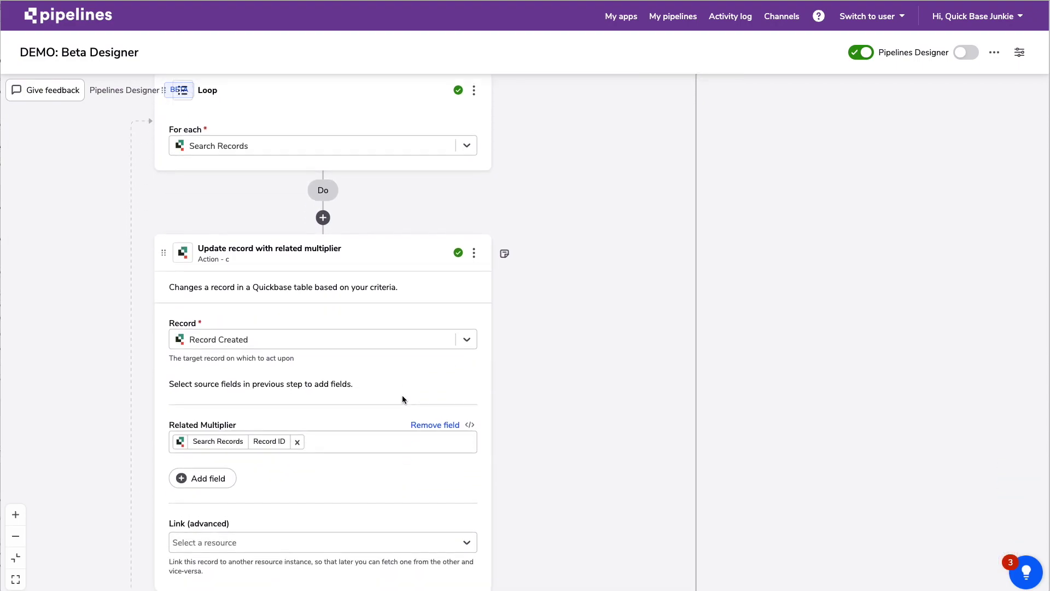
scroll(402, 395, "down", 4)
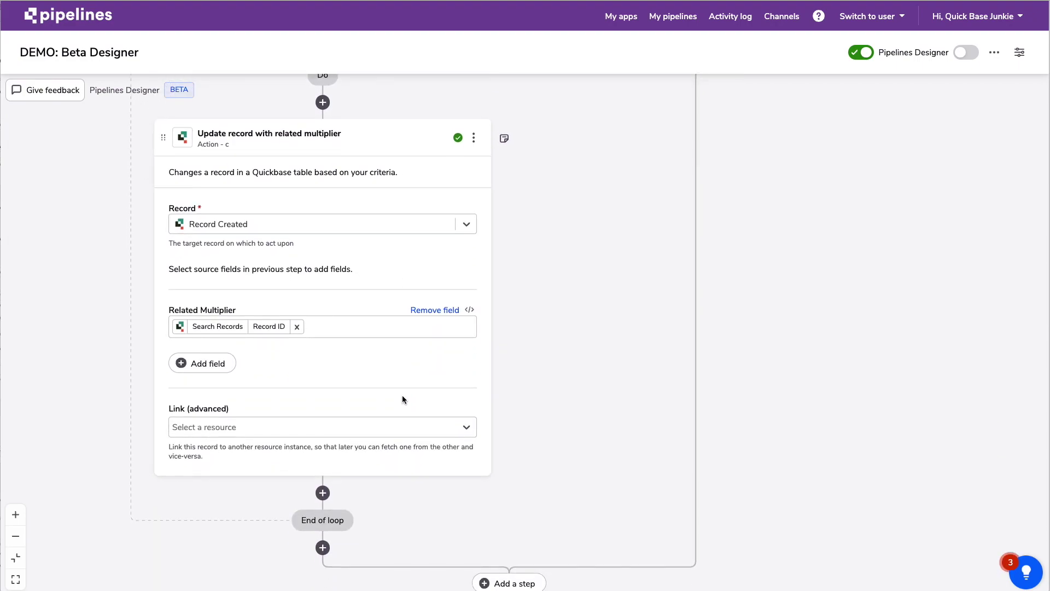
left_click(470, 311)
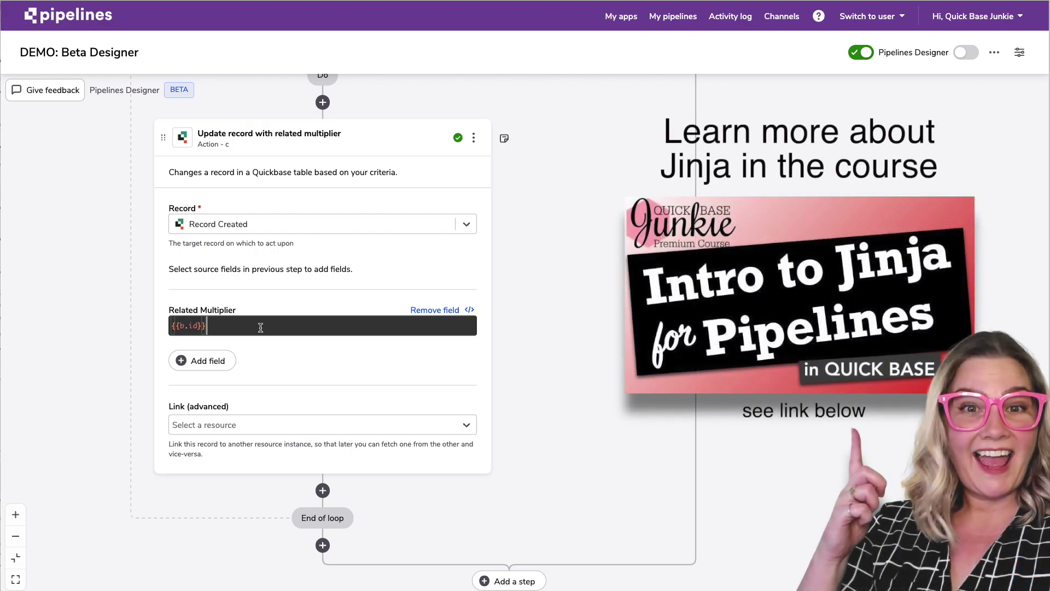
type("{{")
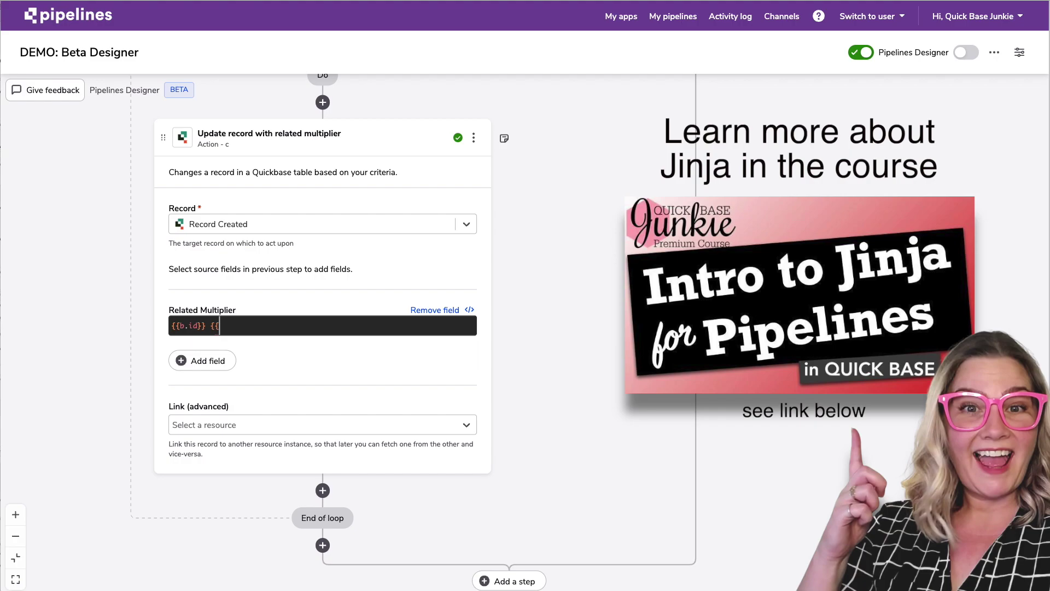
type("a.l")
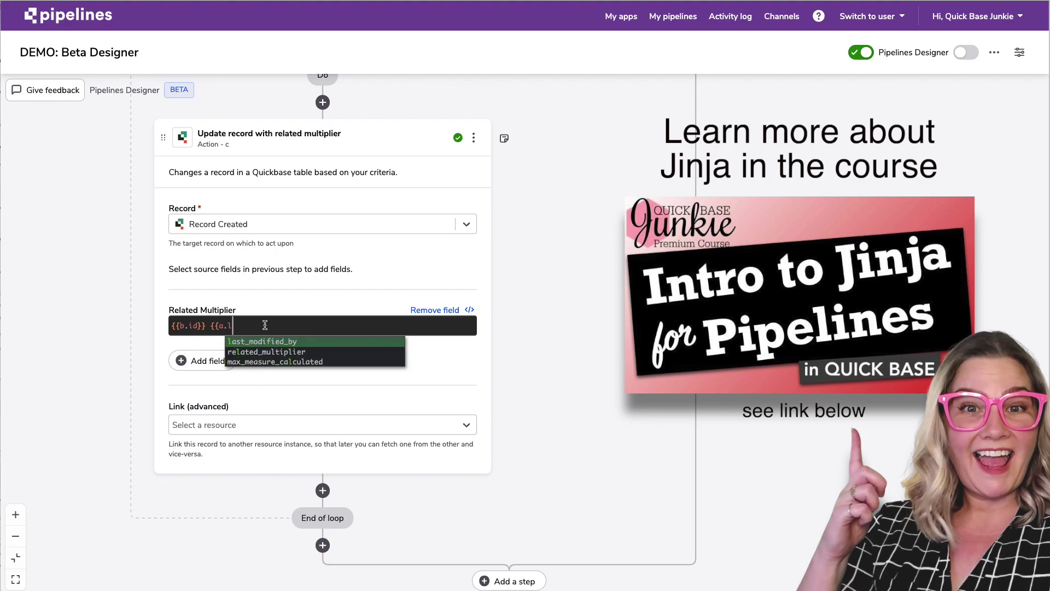
Step: Erase the unfinished second Jinja reference from the Related Multiplier code
left_click(264, 326)
key("BackSpace")
key("BackSpace")
key("BackSpace")
key("BackSpace")
key("BackSpace")
key("BackSpace")
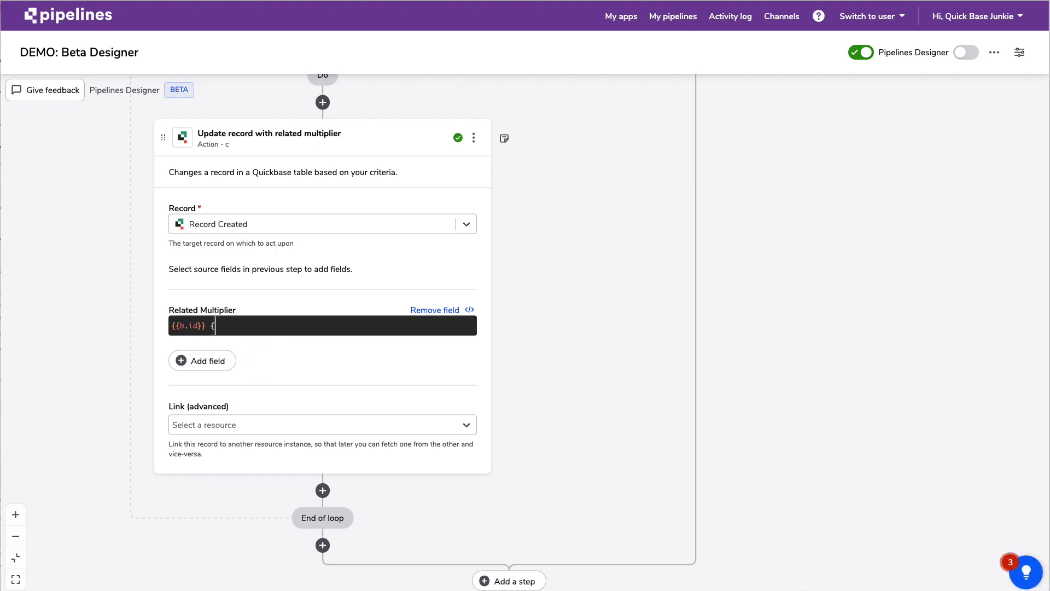
Step: Remove the Related Multiplier field from the update step and add it again with Search Records' Record ID as its value
left_click(434, 310)
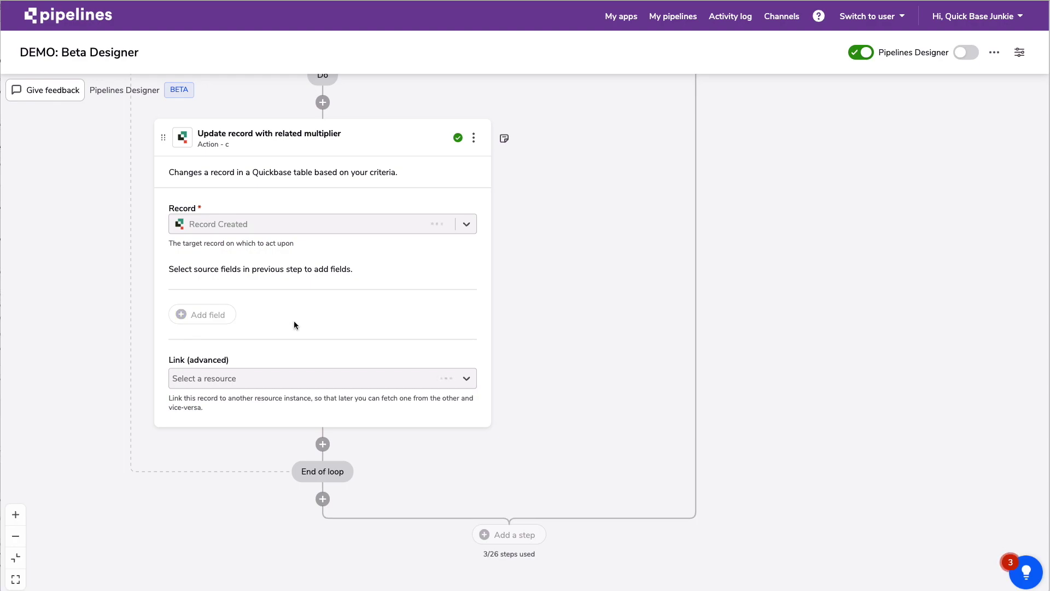
left_click(202, 314)
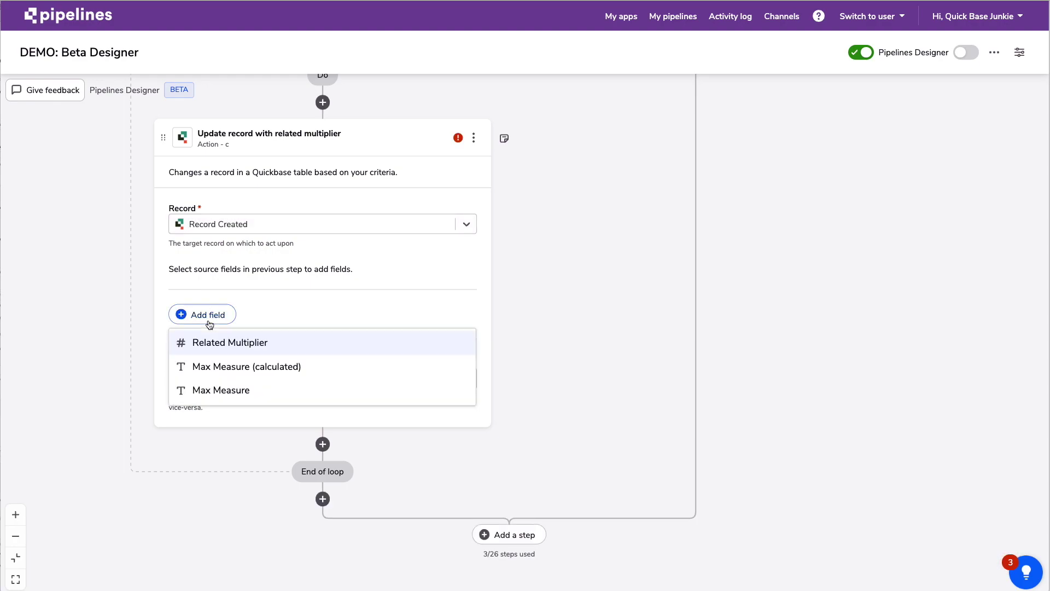
left_click(317, 346)
left_click(235, 376)
left_click(230, 385)
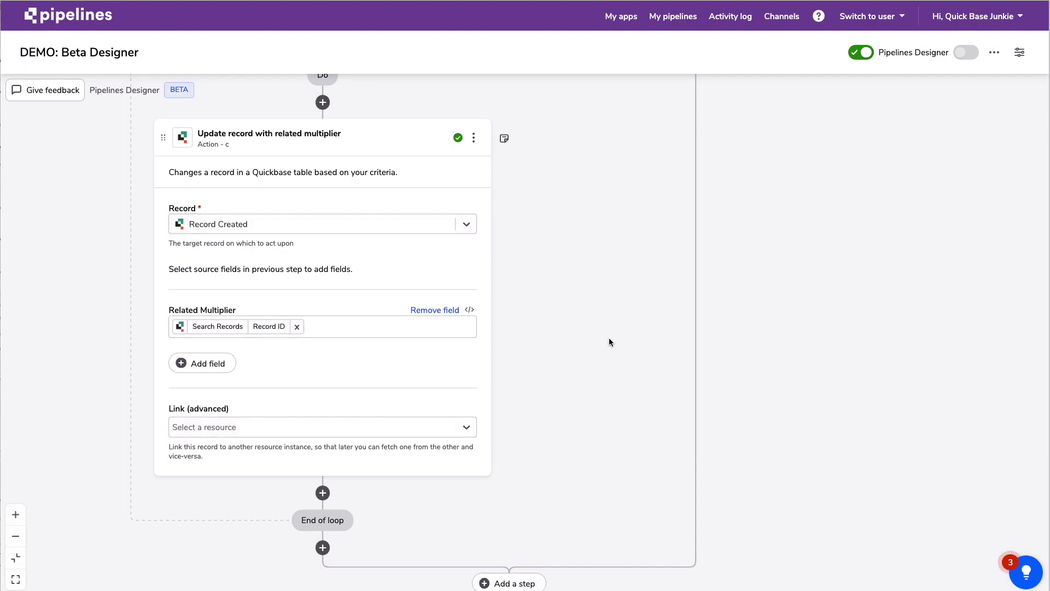
Step: Delete the Record Created trigger from the pipeline
scroll(578, 343, "up", 3)
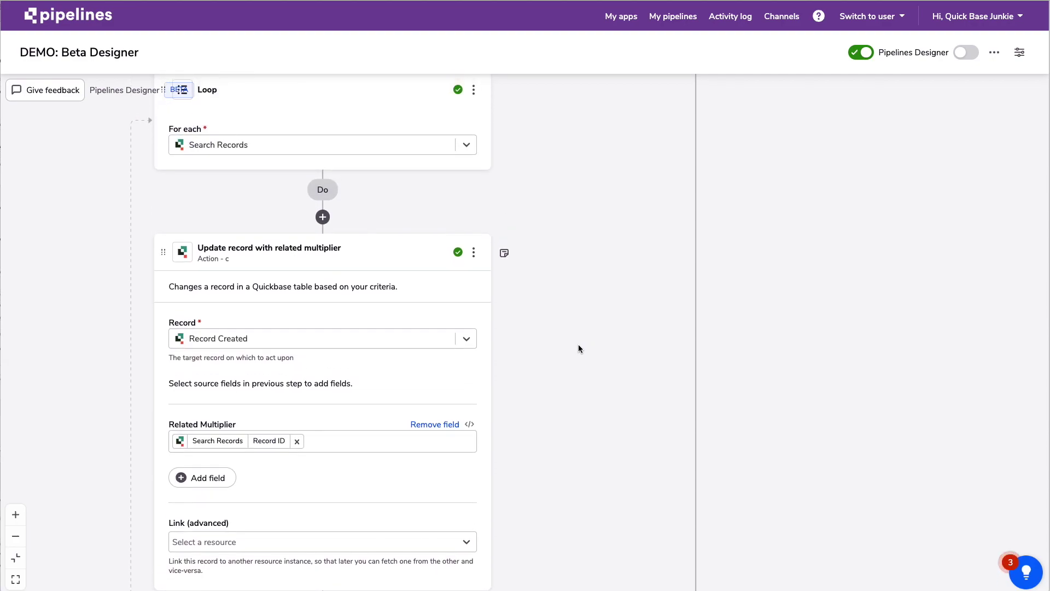
scroll(579, 348, "up", 10)
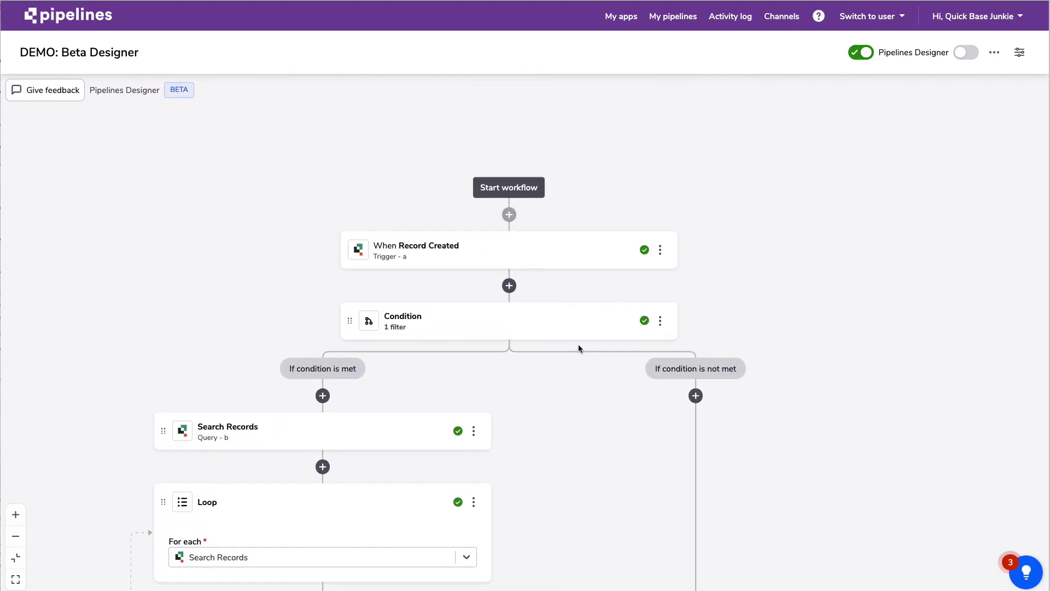
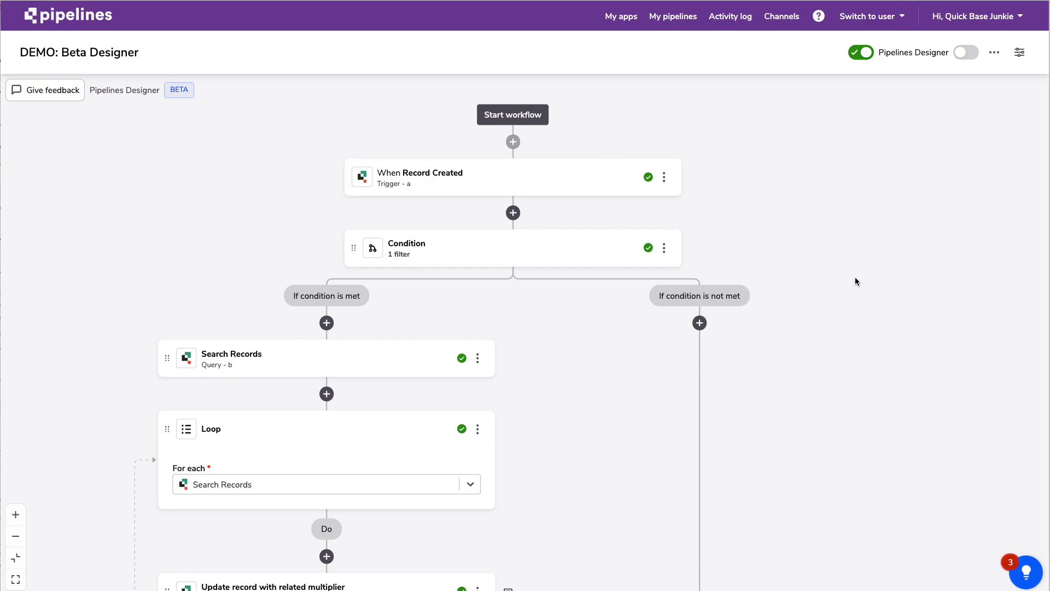
left_click(556, 181)
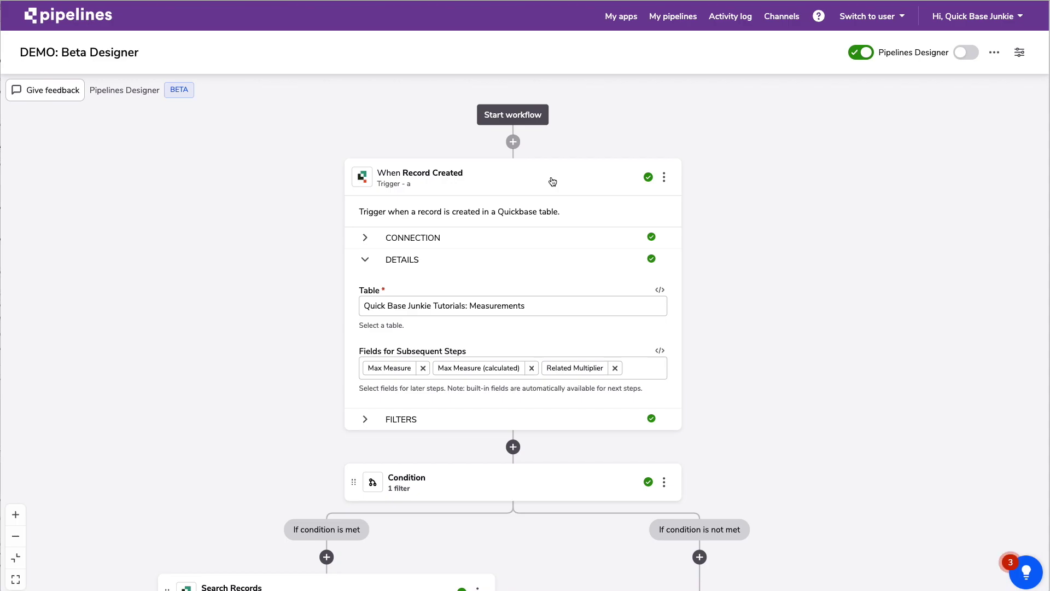
left_click(664, 176)
left_click(637, 261)
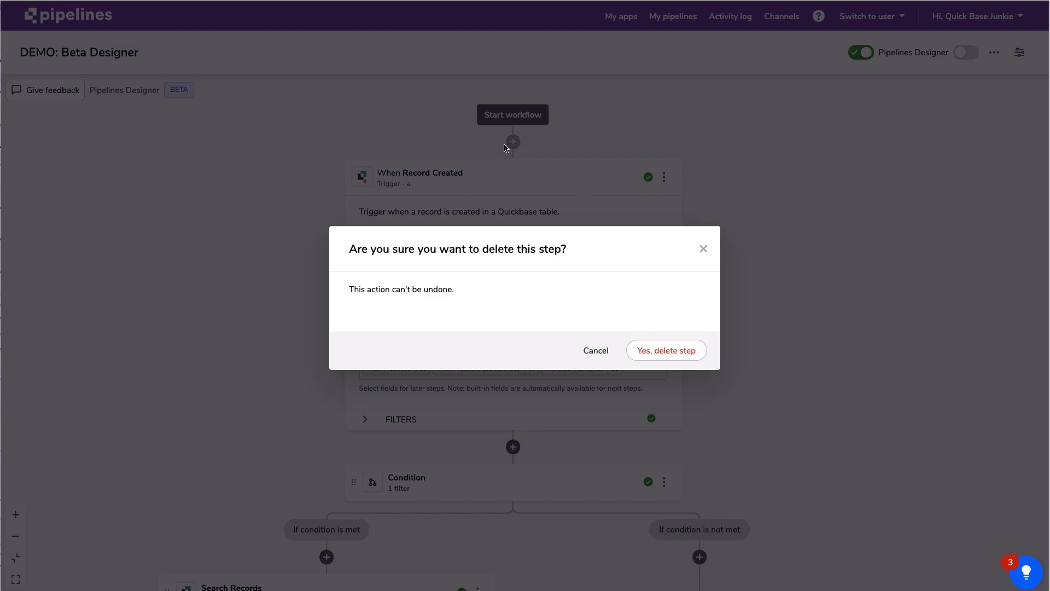
left_click(661, 354)
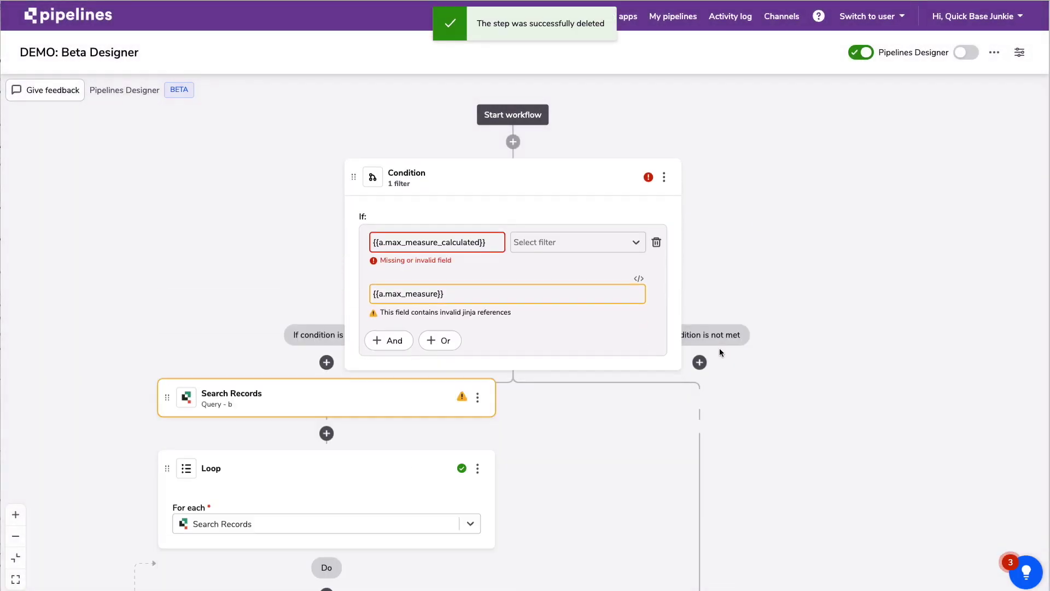
Step: Add a Quickbase On New Event trigger at the workflow's start, based on the Quick Base Junkie Tutorials: Measurements table
left_click(513, 142)
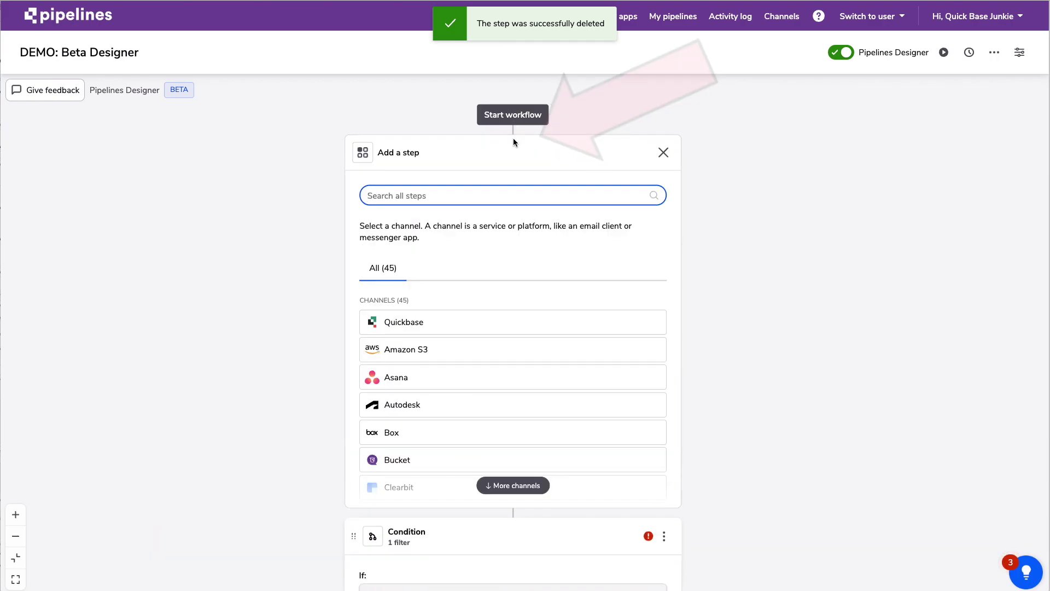
left_click(449, 321)
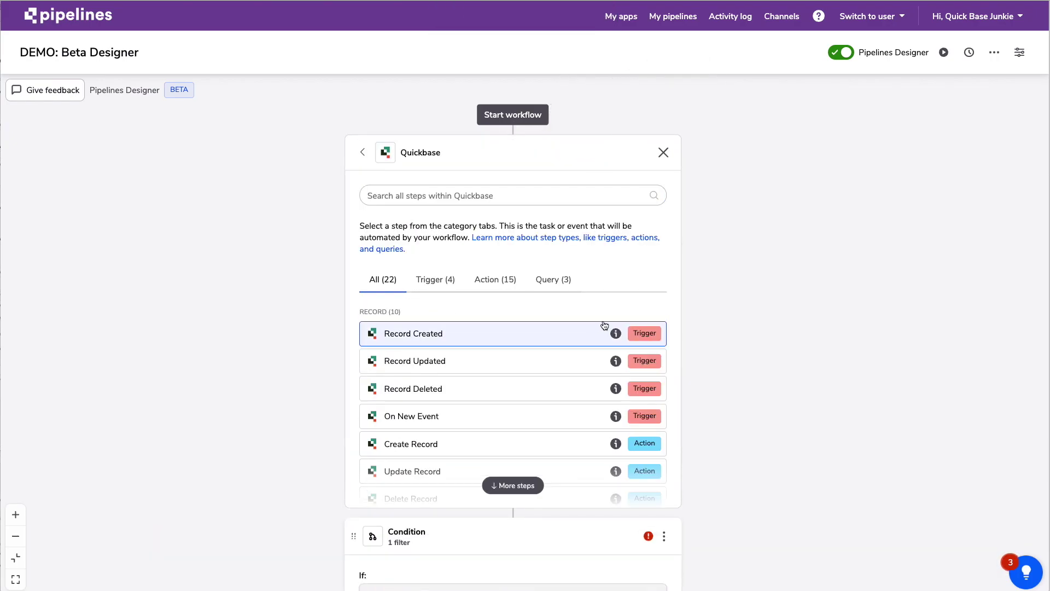
left_click(536, 420)
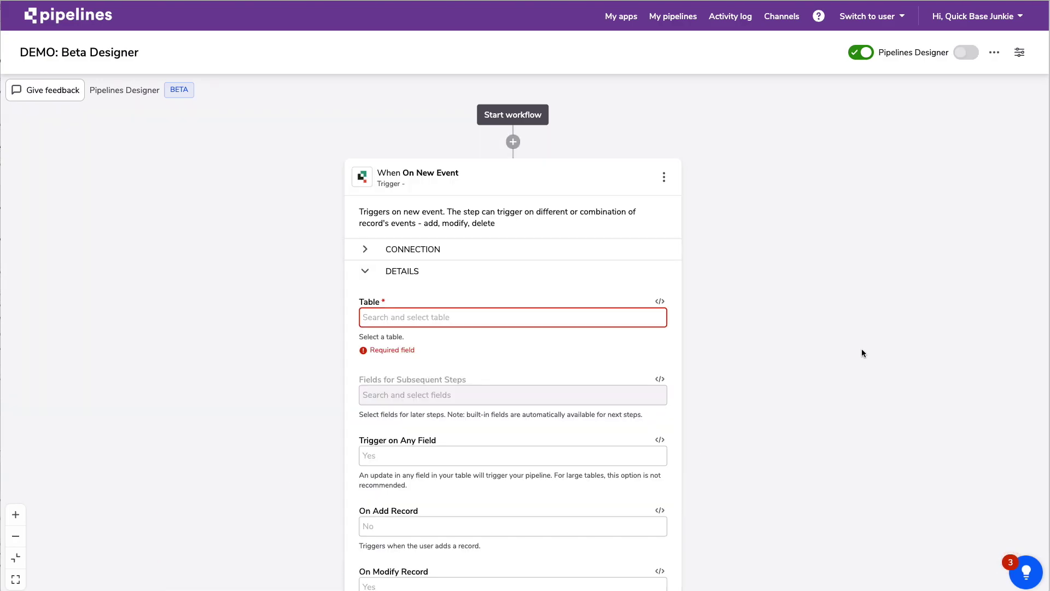
left_click(460, 260)
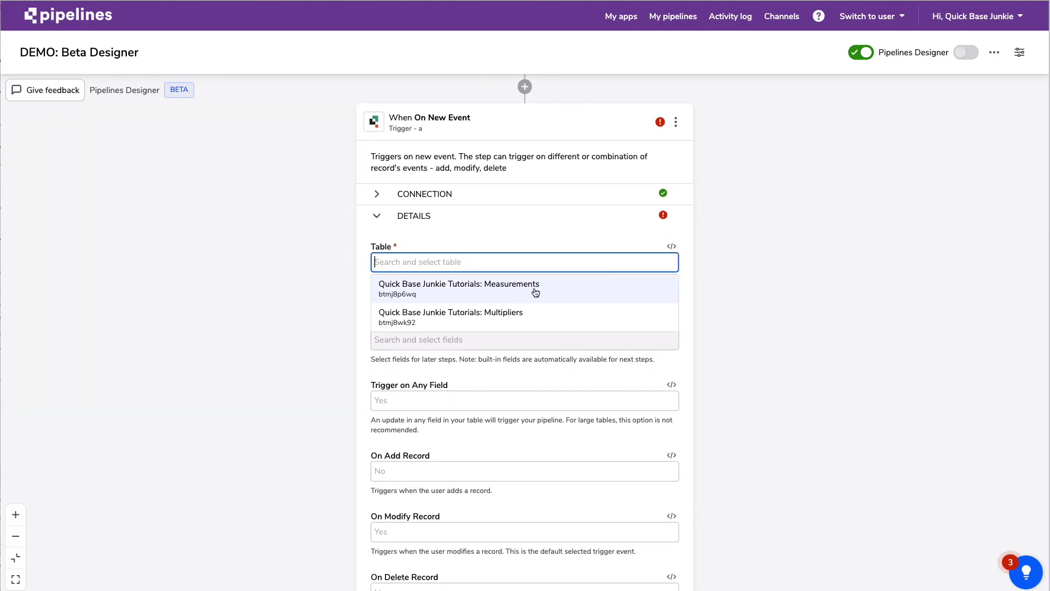
left_click(553, 290)
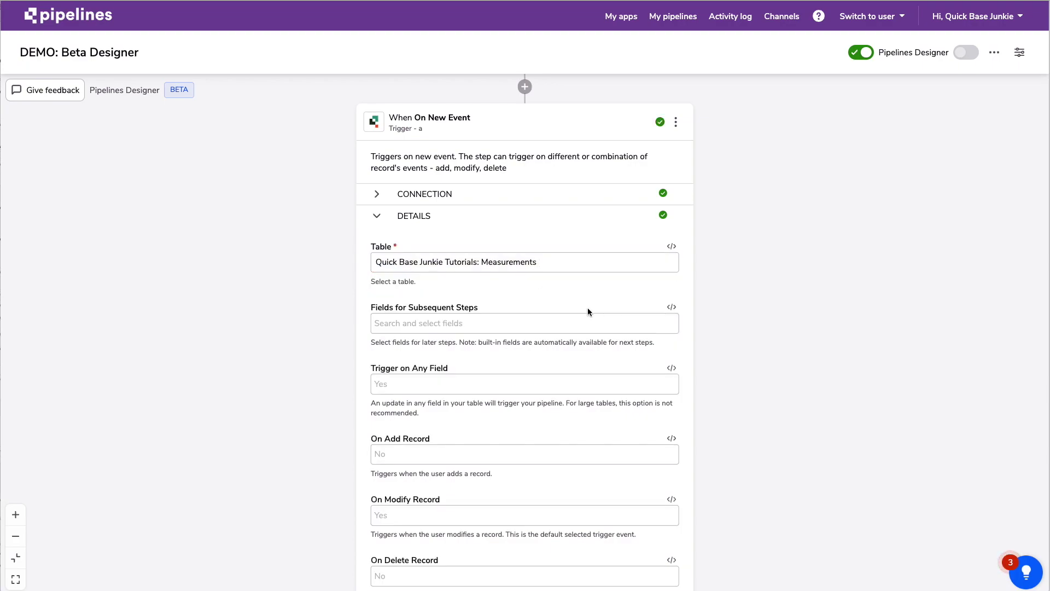
Step: Add Related Multiplier and Max Measure (calculated) to the On New Event trigger's fields for subsequent steps
left_click(508, 323)
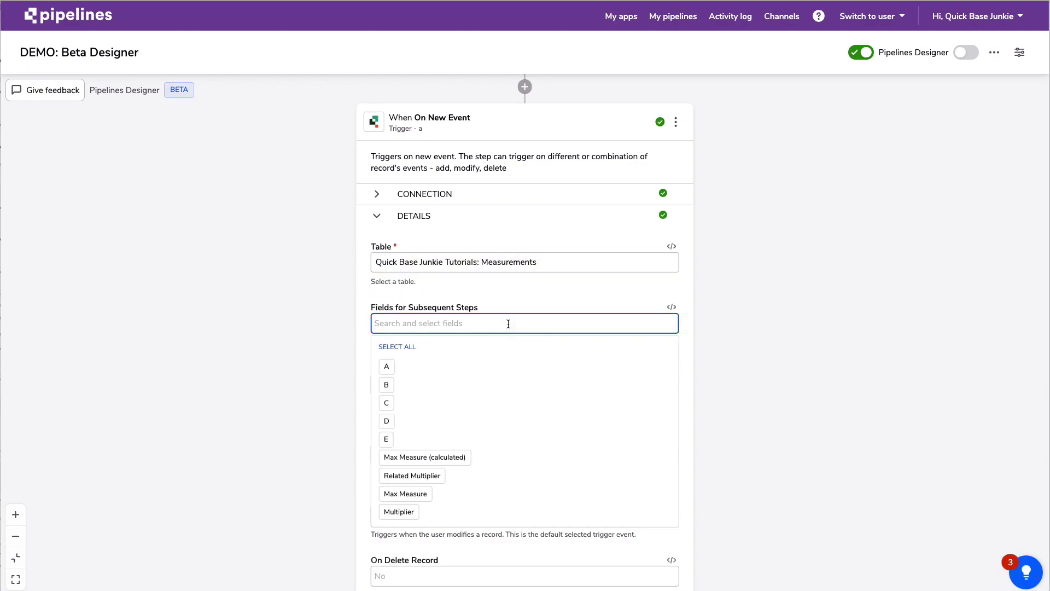
left_click(441, 476)
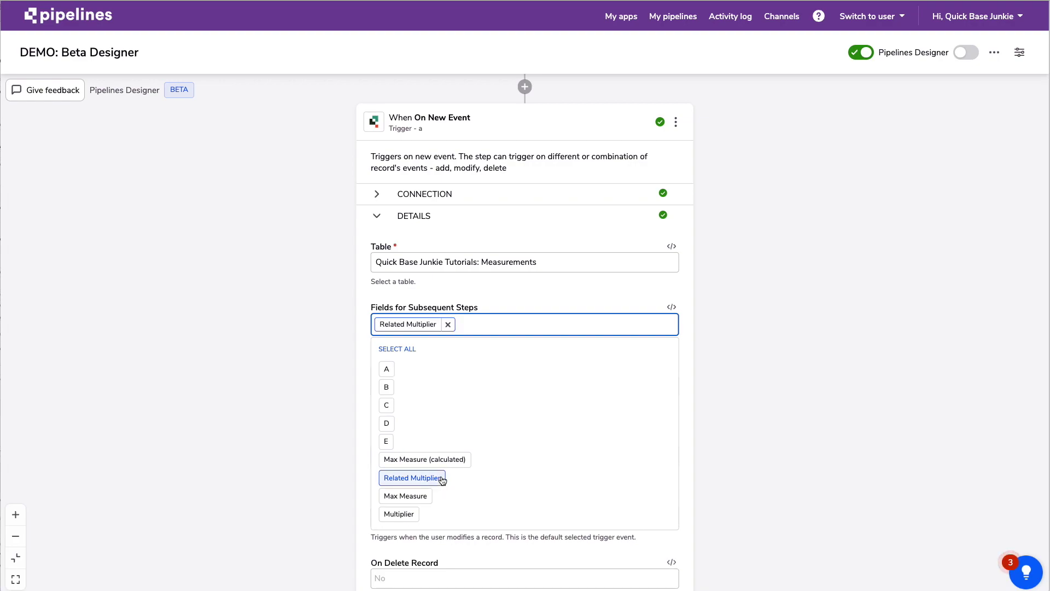
left_click(449, 461)
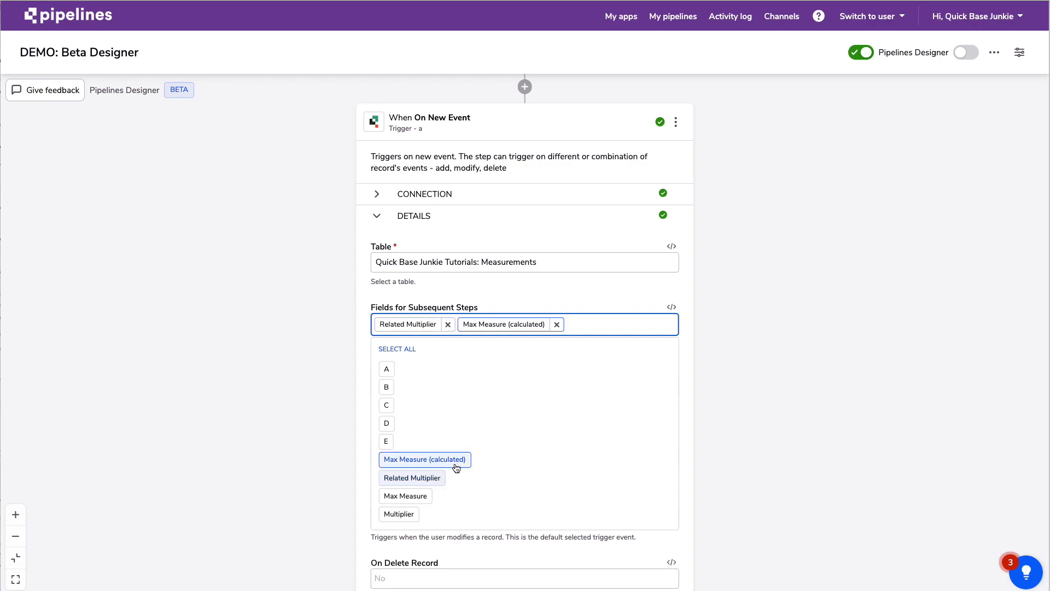
left_click(836, 336)
Step: Set Trigger on Any Field to No and choose A, B, C, D and E as the specific trigger fields
left_click(475, 387)
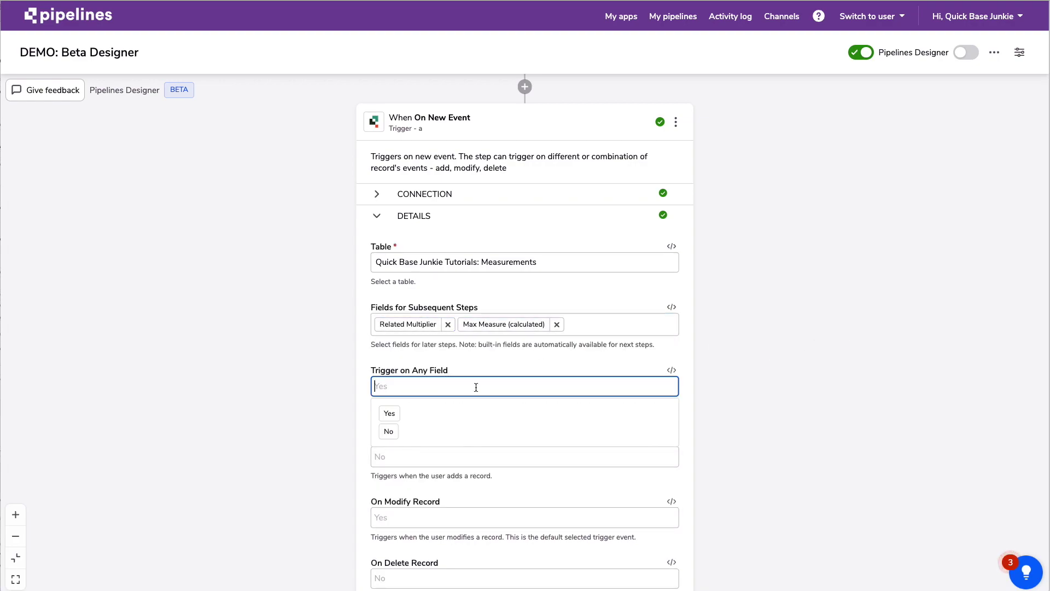
left_click(388, 431)
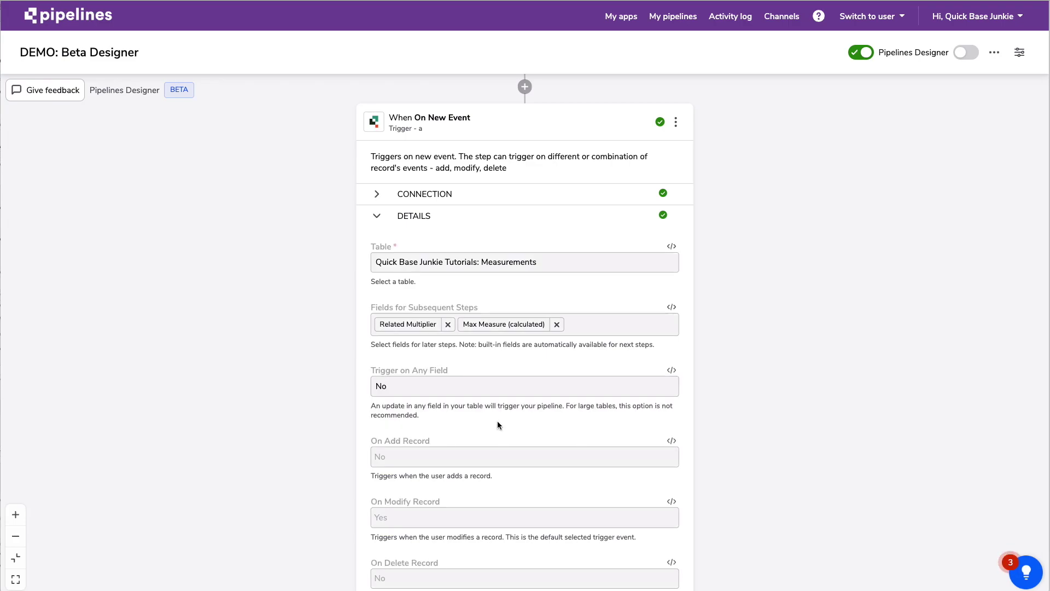
scroll(497, 421, "down", 2)
left_click(433, 371)
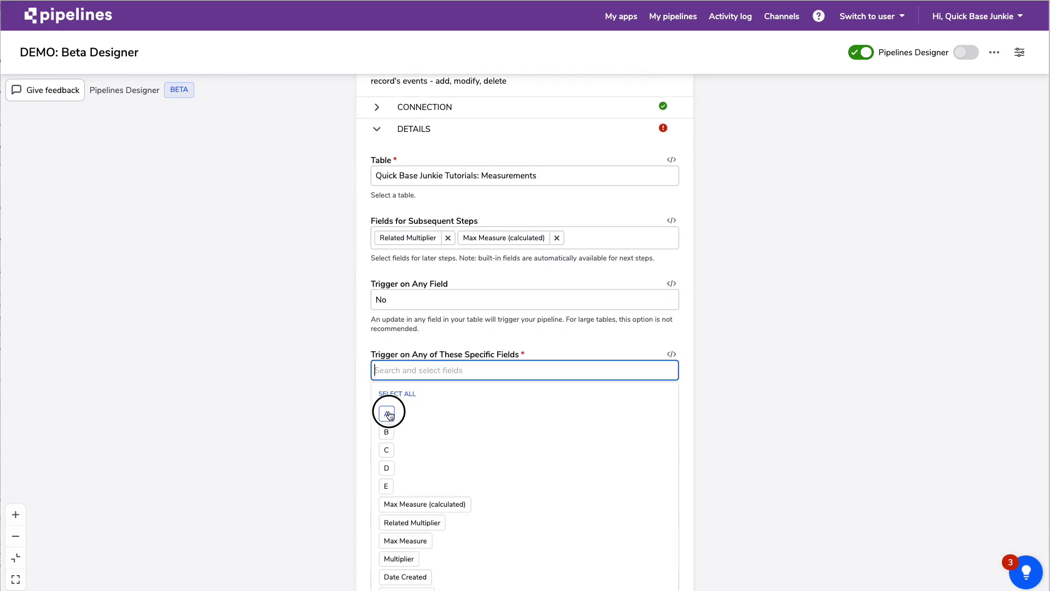
left_click(388, 416)
left_click(387, 434)
left_click(388, 453)
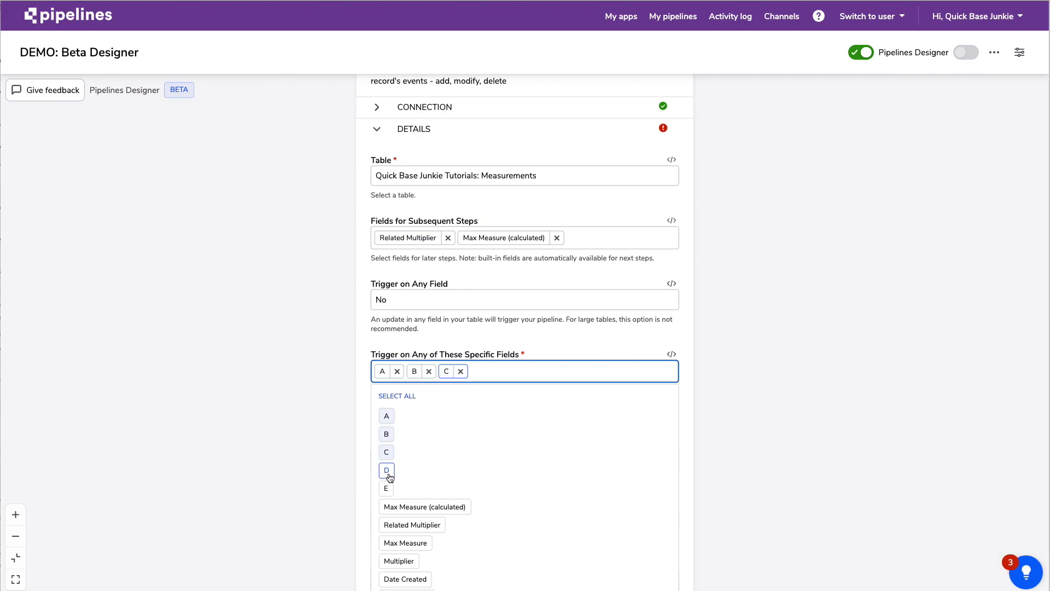
left_click(386, 470)
left_click(386, 488)
left_click(572, 438)
Step: Set both On Add Record and On Modify Record to Yes in the On New Event trigger
left_click(453, 410)
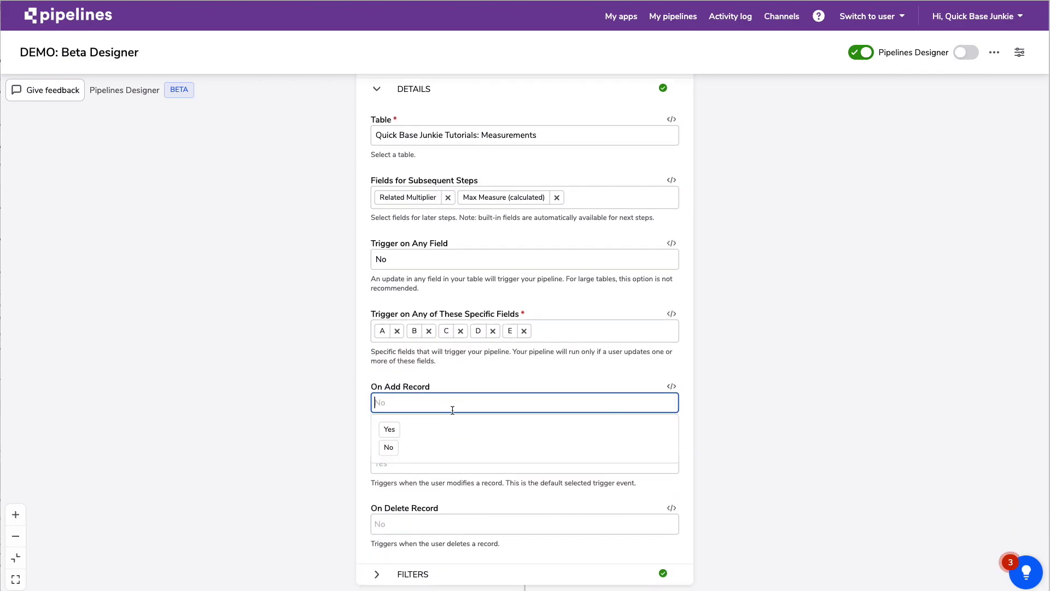
left_click(390, 429)
scroll(537, 403, "down", 3)
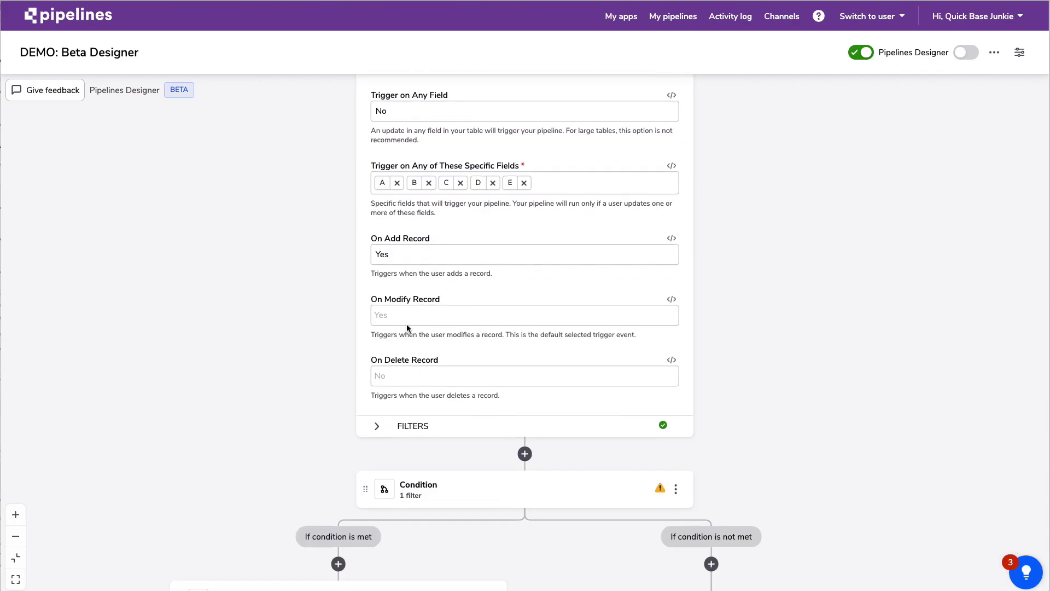
left_click(408, 316)
left_click(394, 341)
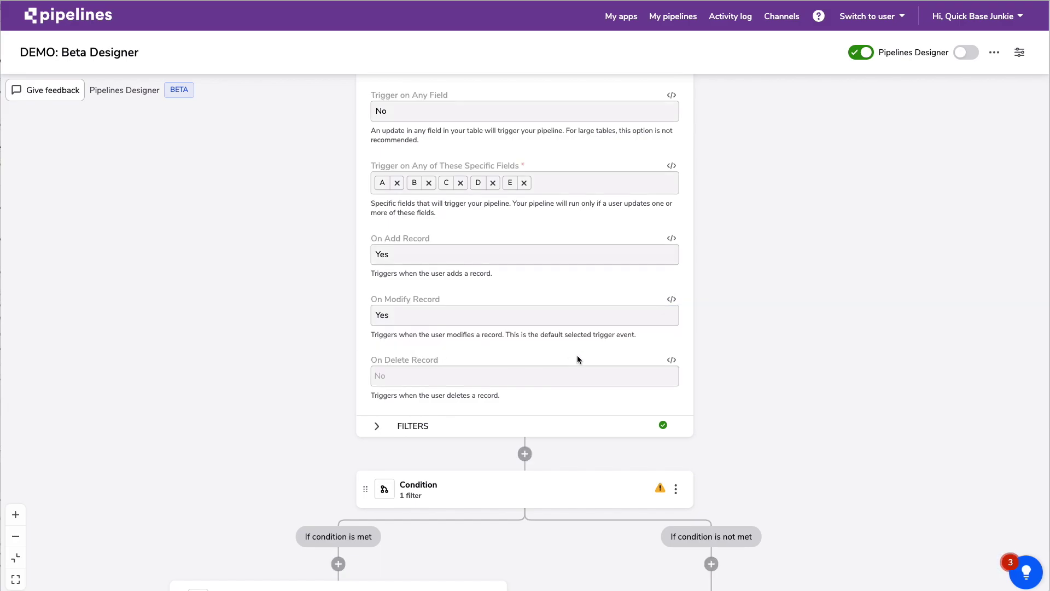
Step: Check the trigger's filters and the Condition step, and add Max Measure to the On New Event trigger's fields for subsequent steps
left_click(422, 424)
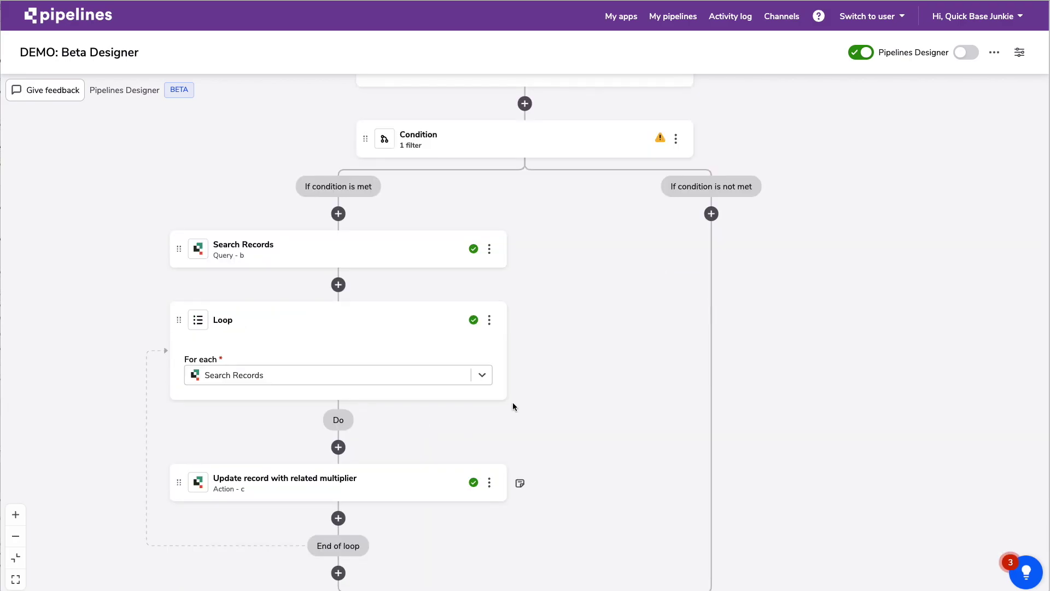
scroll(513, 402, "up", 3)
left_click(469, 313)
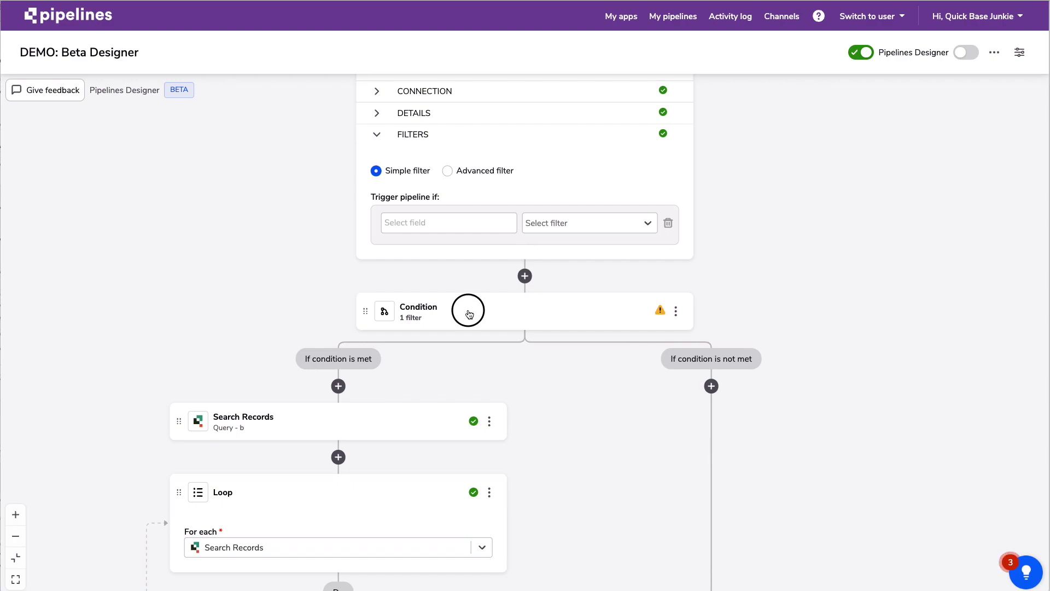
scroll(738, 276, "up", 2)
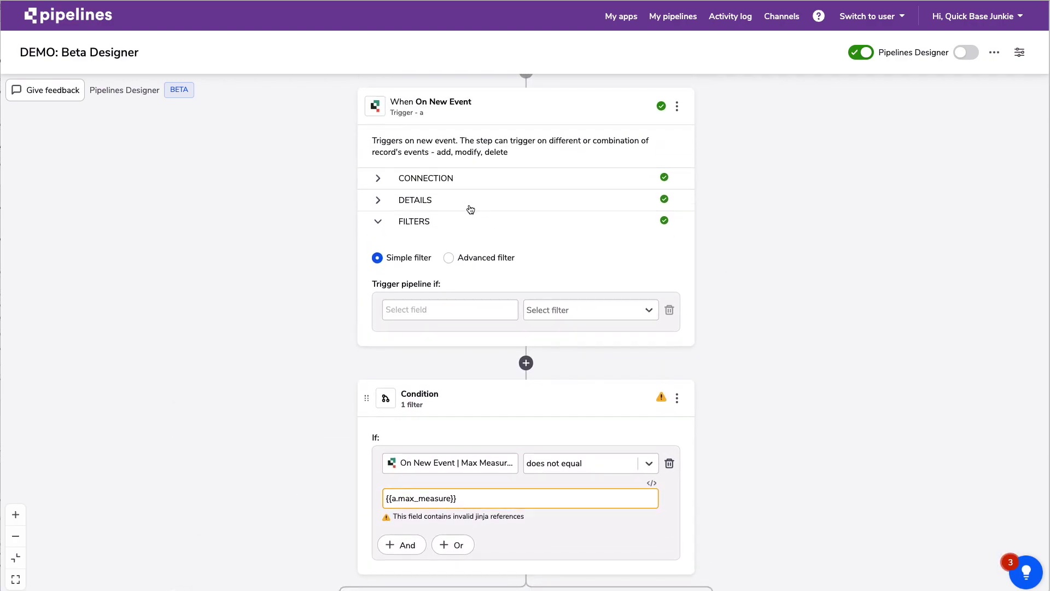
left_click(469, 208)
left_click(603, 309)
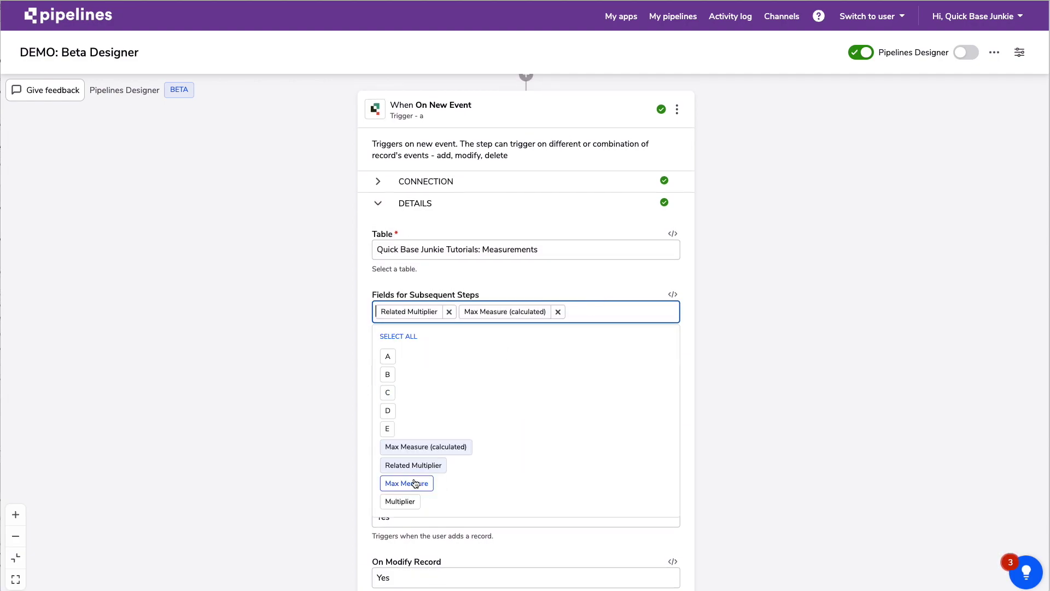
left_click(411, 483)
left_click(764, 332)
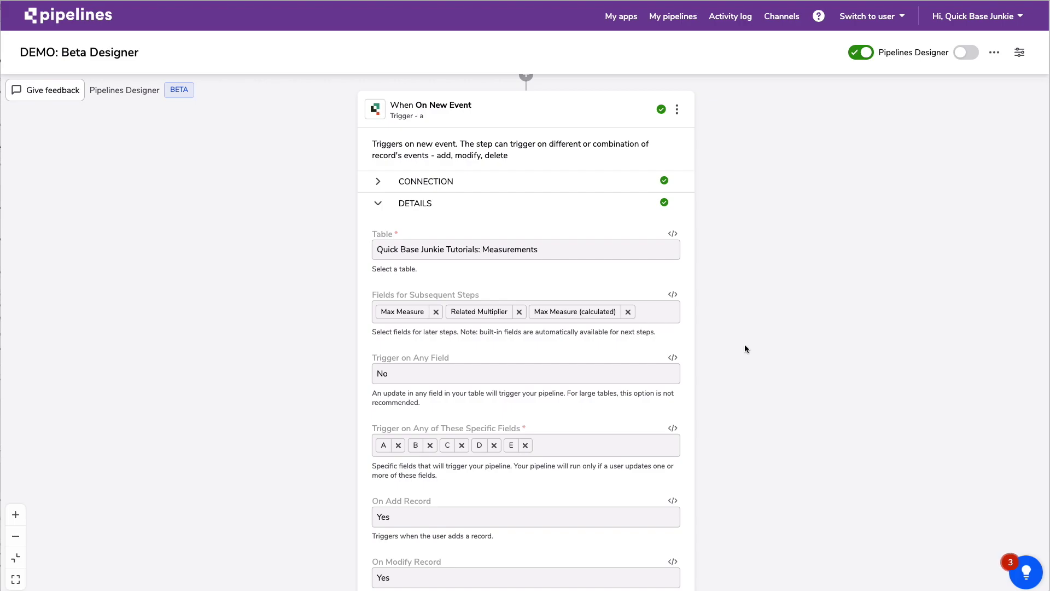
Step: Review the Condition step and the details and filters of the Search Records step down to the loop
scroll(560, 350, "down", 8)
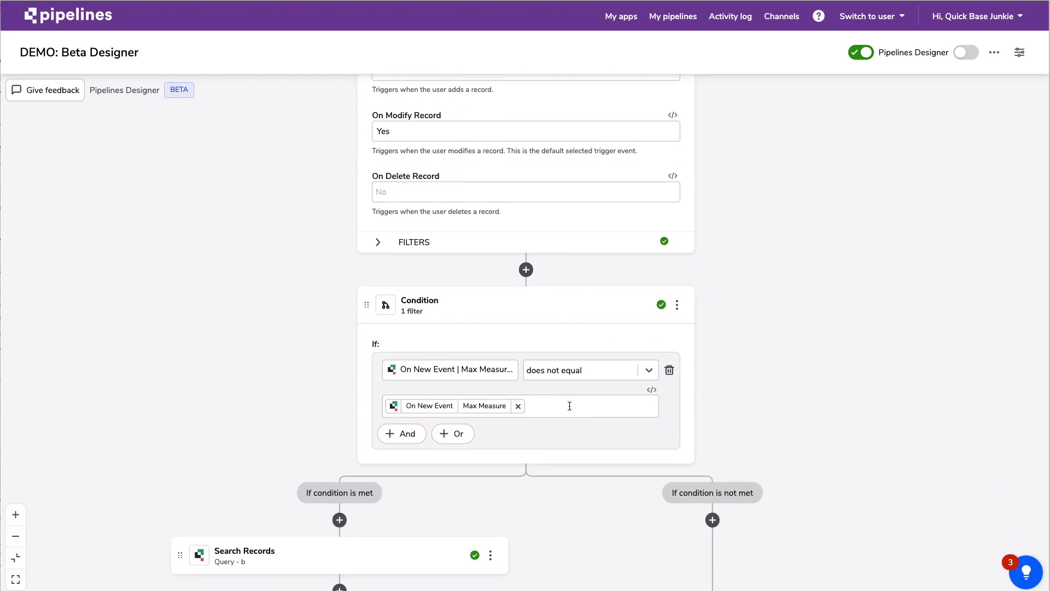
scroll(588, 395, "down", 3)
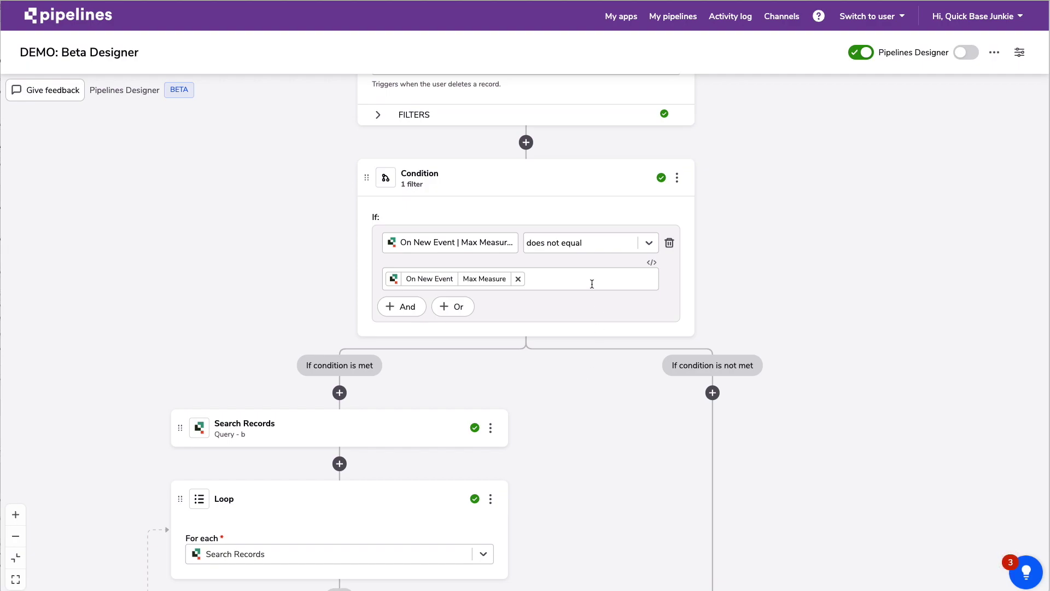
scroll(653, 368, "down", 2)
left_click(335, 340)
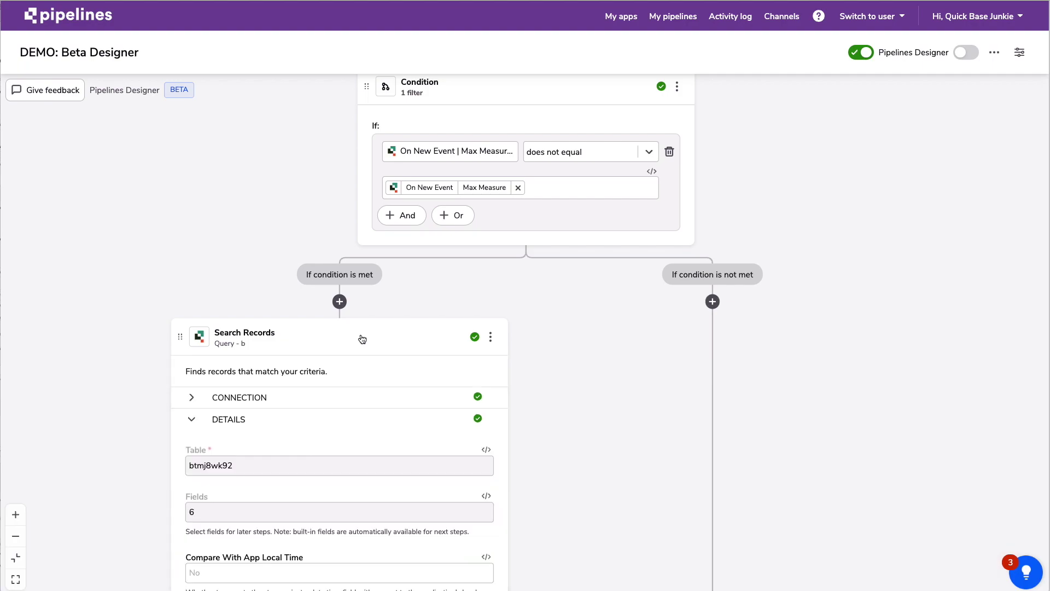
scroll(398, 521, "down", 3)
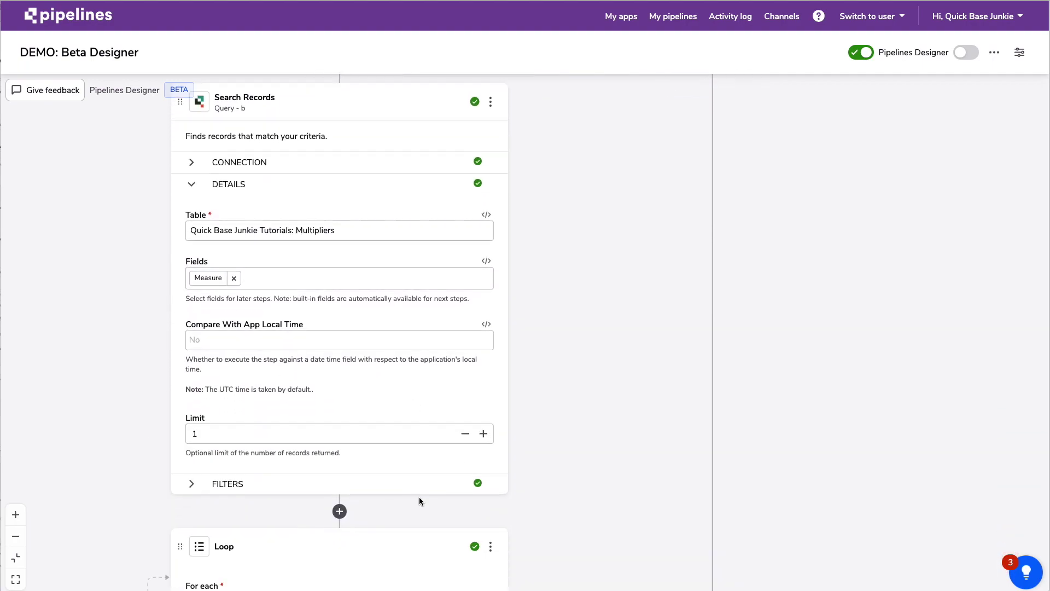
left_click(321, 451)
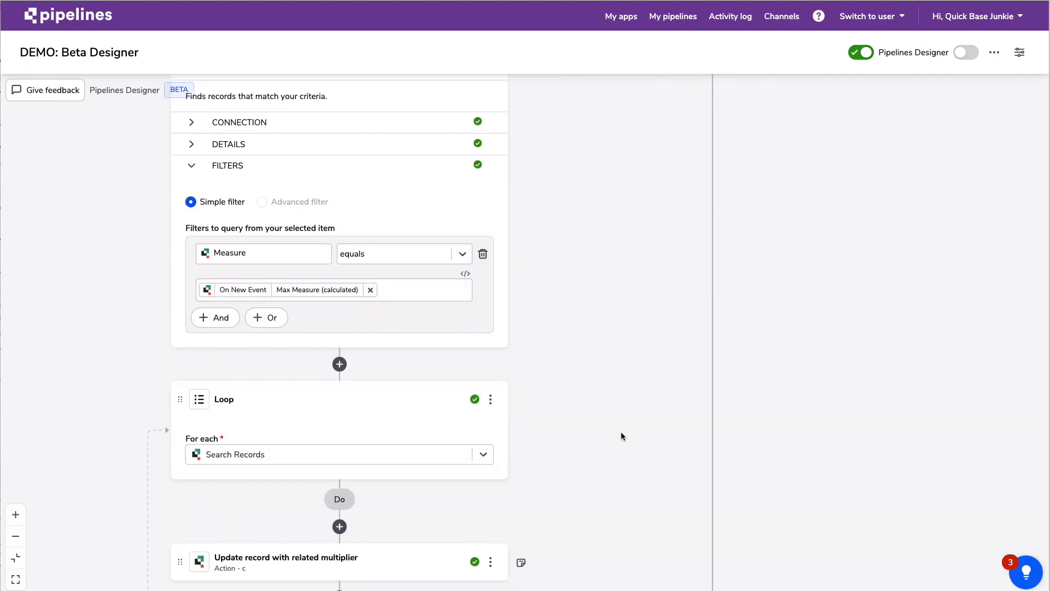
scroll(360, 429, "down", 3)
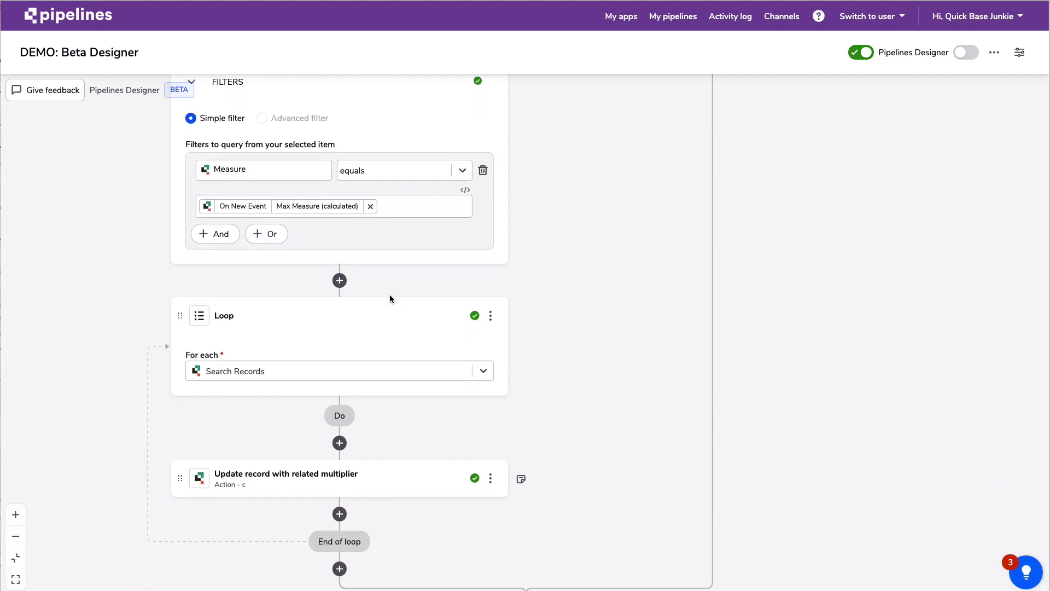
Step: Turn the pipeline on, switch to Measurements record #3 in Quickbase, set D to 10 and save while keeping the record open
left_click(967, 53)
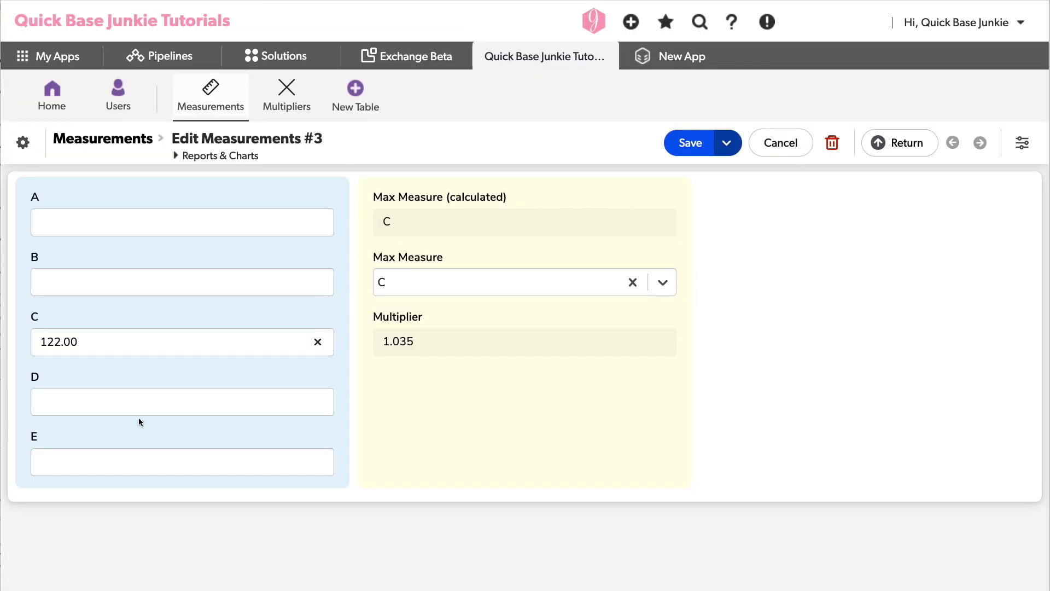
left_click(138, 400)
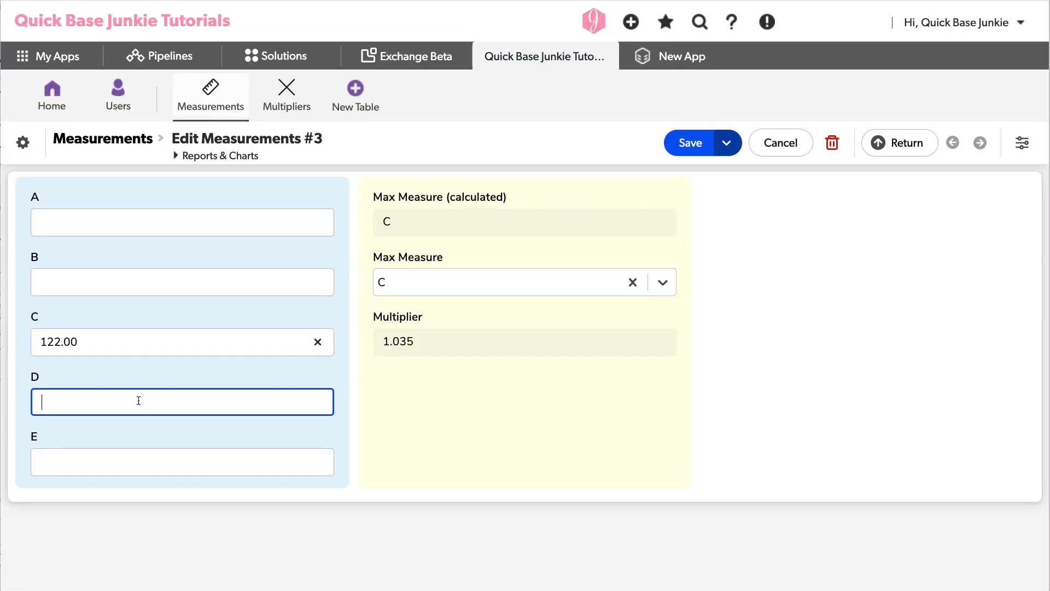
type("10")
left_click(361, 416)
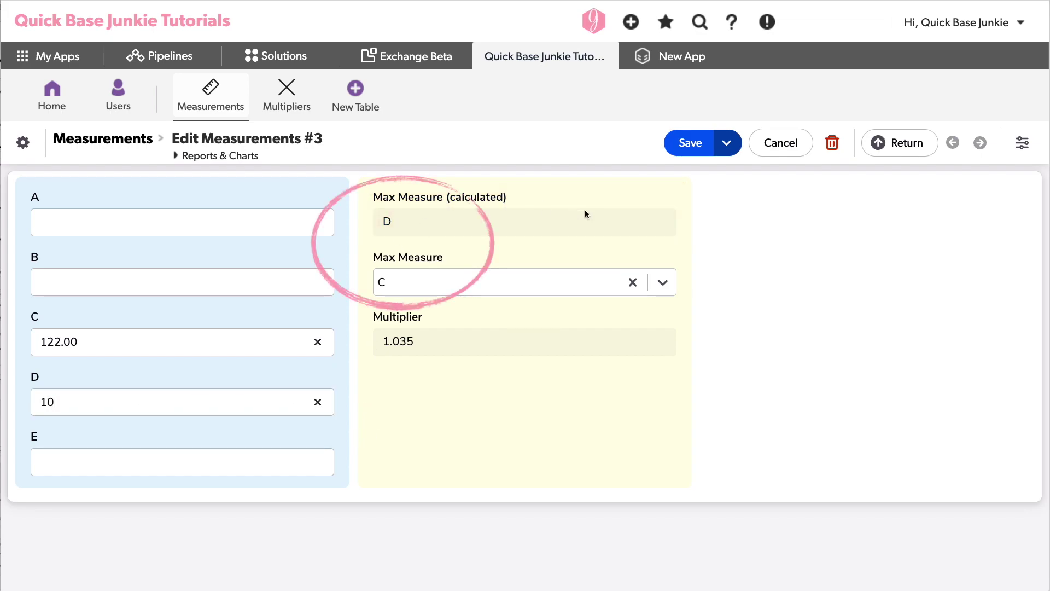
left_click(726, 143)
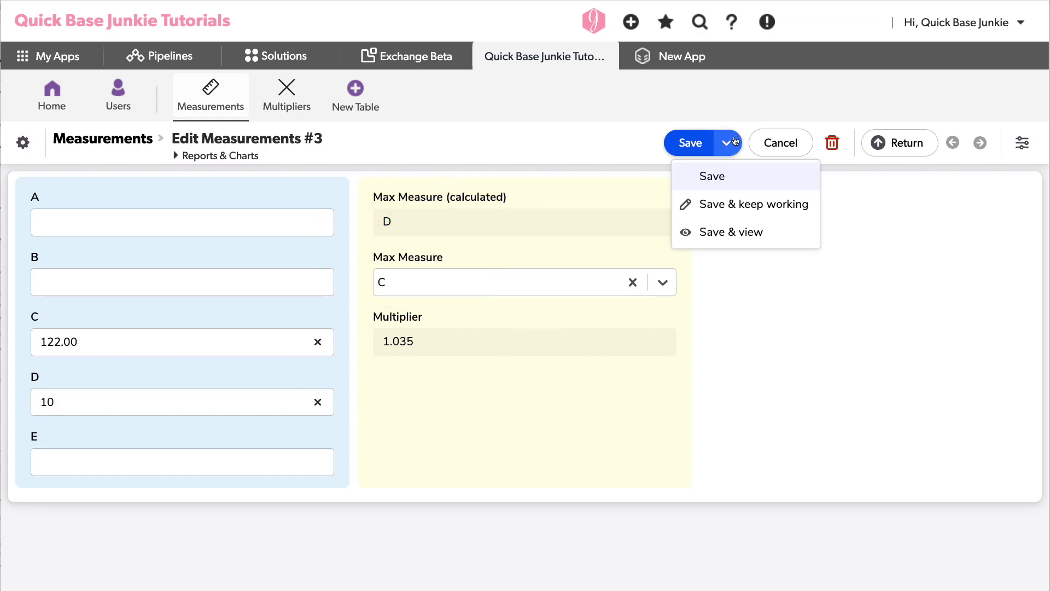
left_click(726, 216)
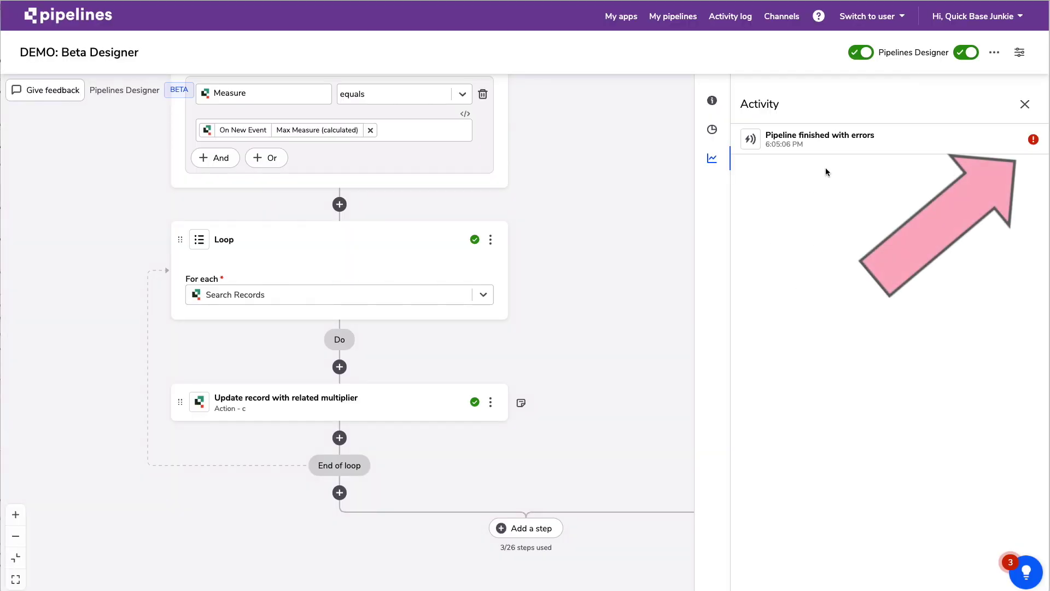
Step: Inspect the latest run's Invalid Pipeline entry and set the Record of the Update record with related multiplier step to On New Event
left_click(834, 145)
left_click(895, 292)
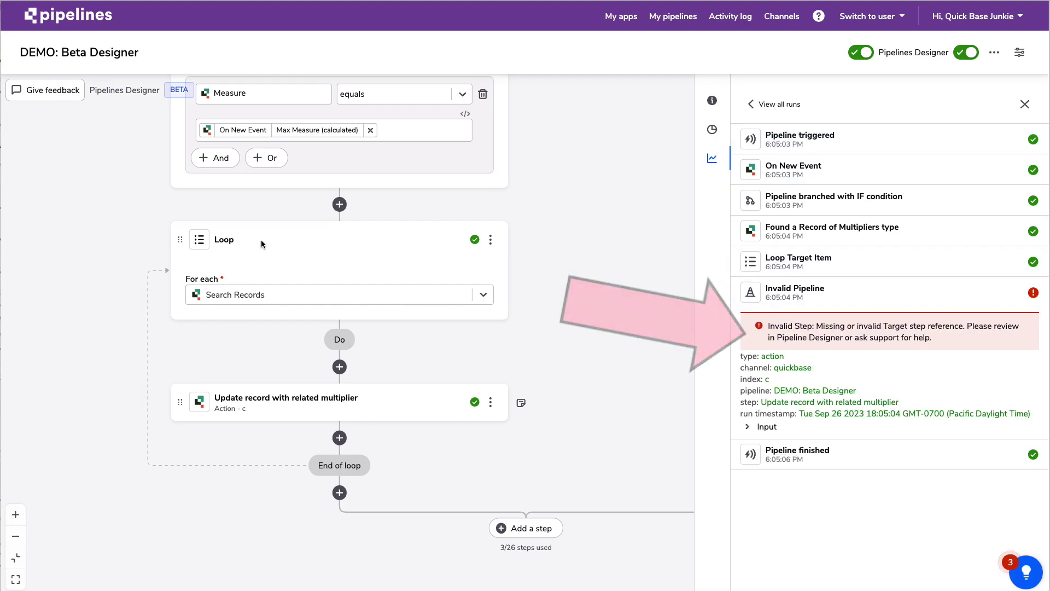
left_click(385, 402)
scroll(569, 304, "down", 4)
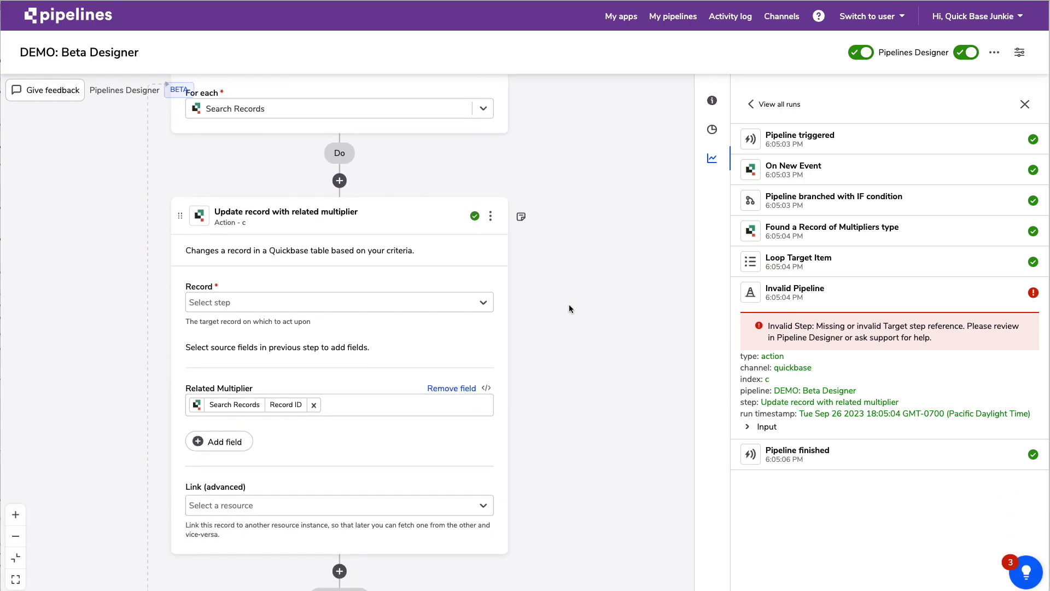
left_click(314, 295)
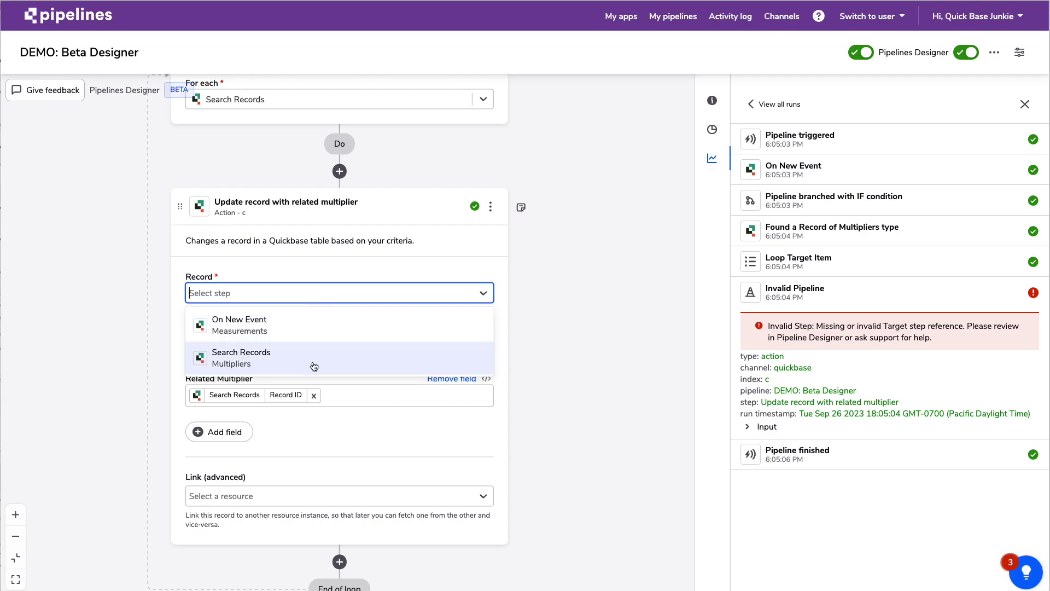
left_click(276, 326)
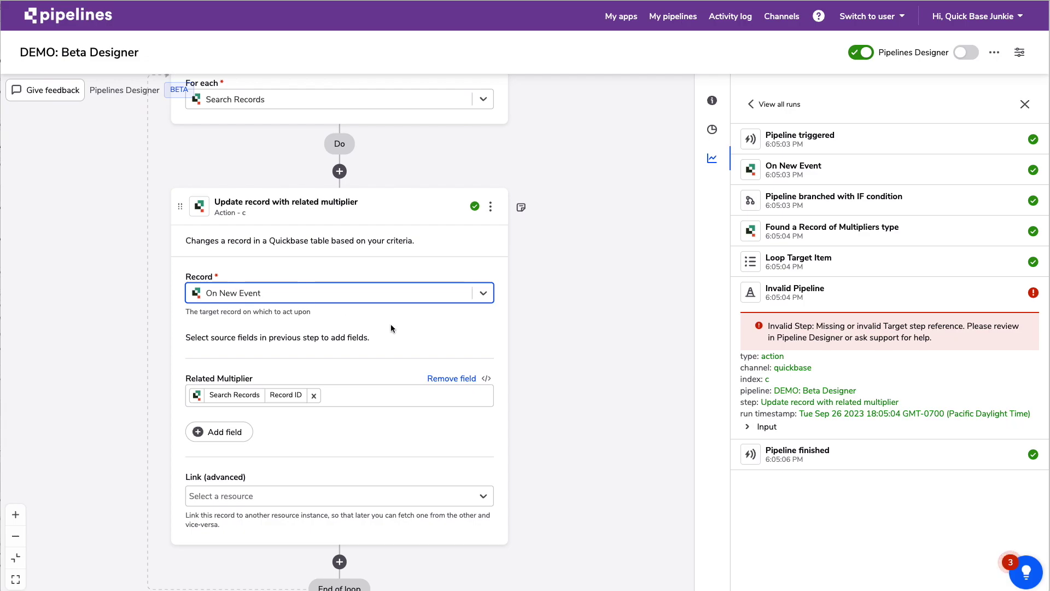
Step: Turn the pipeline on again, set E to 333 in Measurements record #3, save while keeping it open and refresh the record
left_click(965, 52)
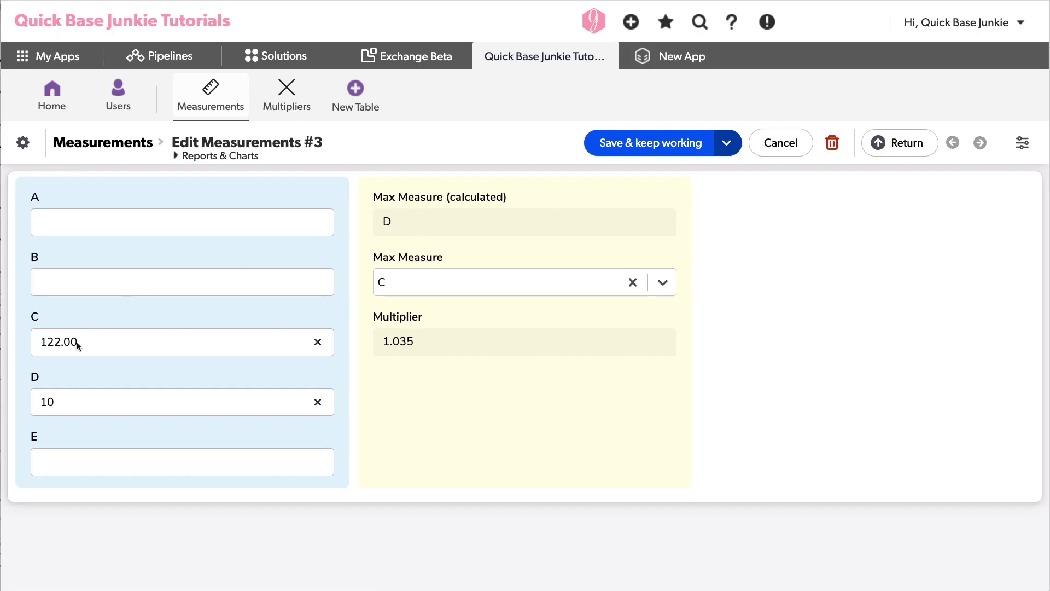
left_click(73, 457)
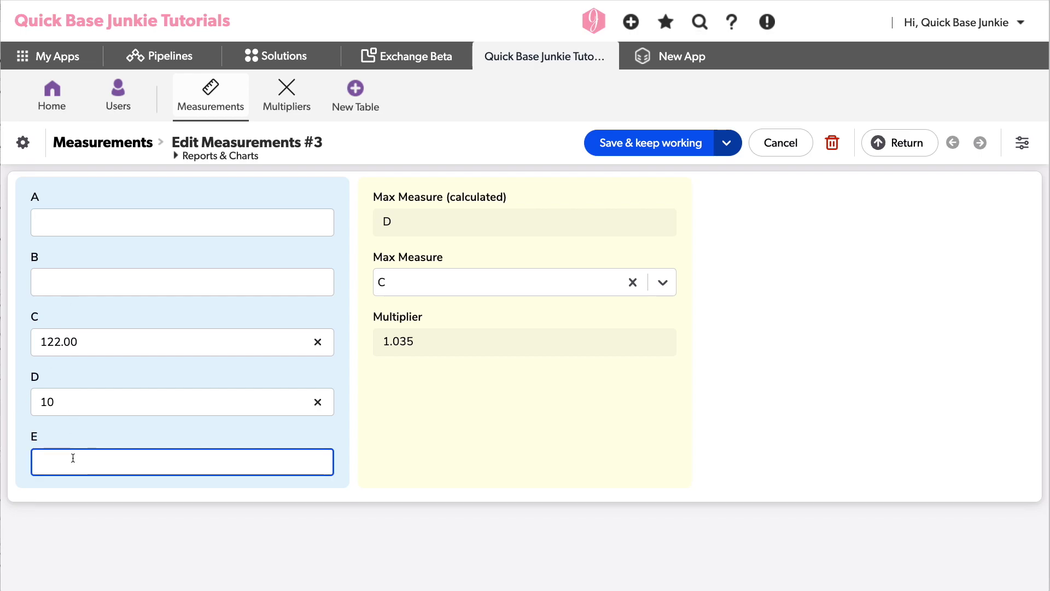
type("333")
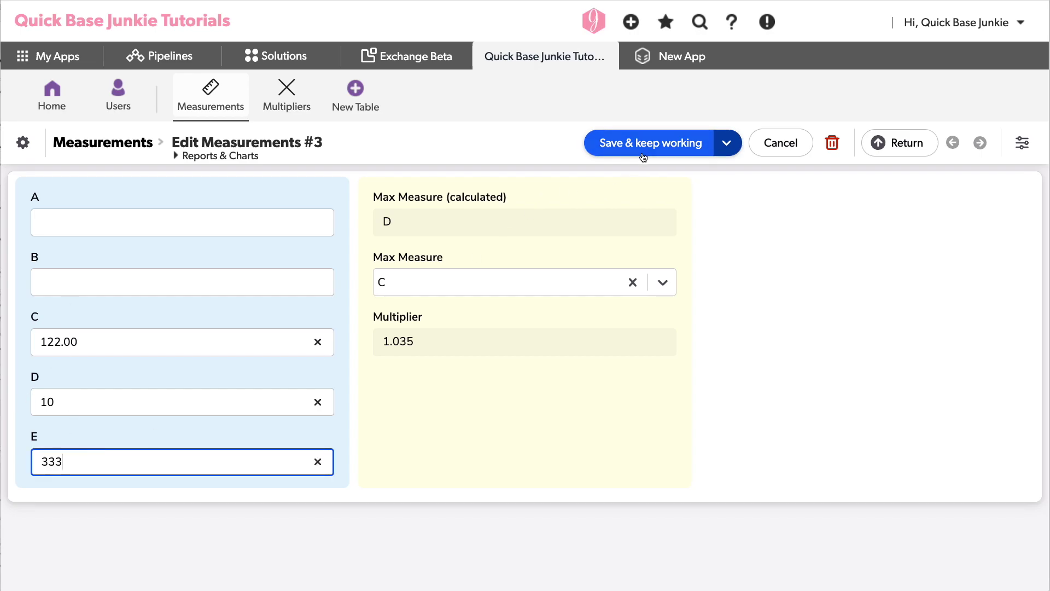
left_click(643, 157)
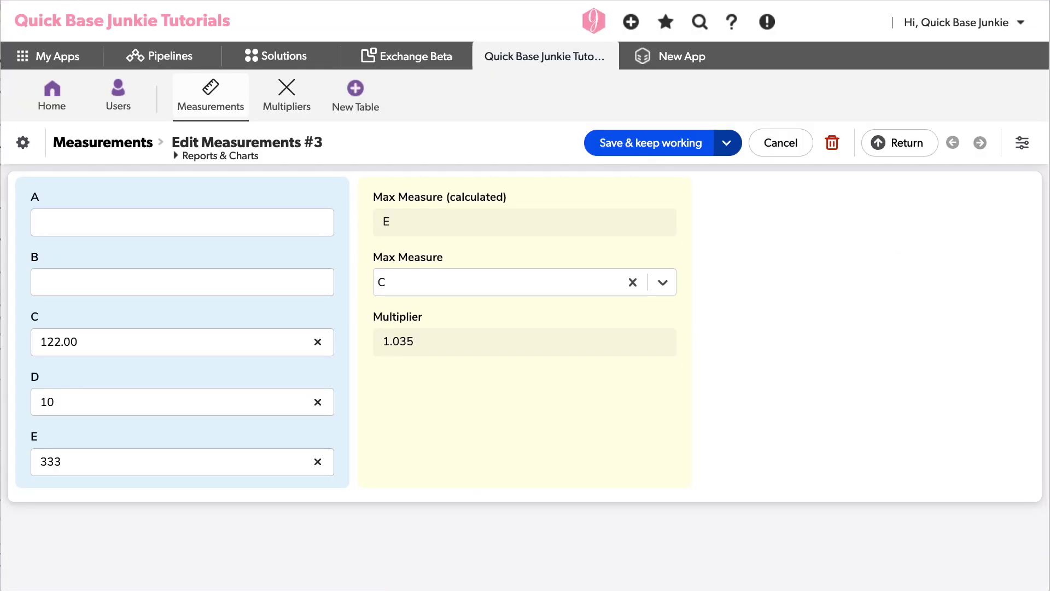
key("F5")
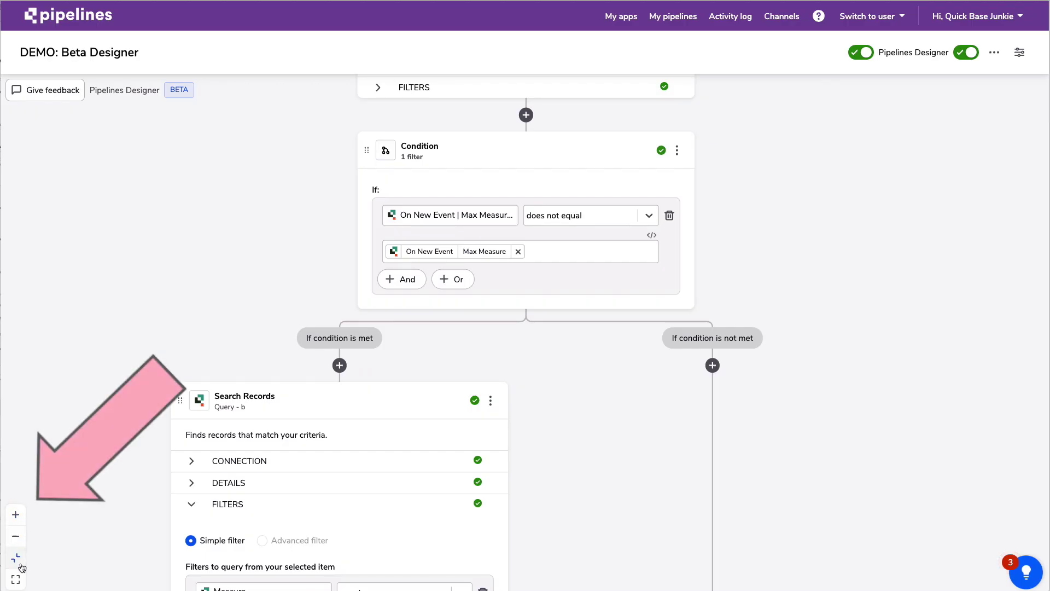
Step: Collapse the On New Event, Condition, Search Records and update steps and fit the whole pipeline in the view
left_click(16, 559)
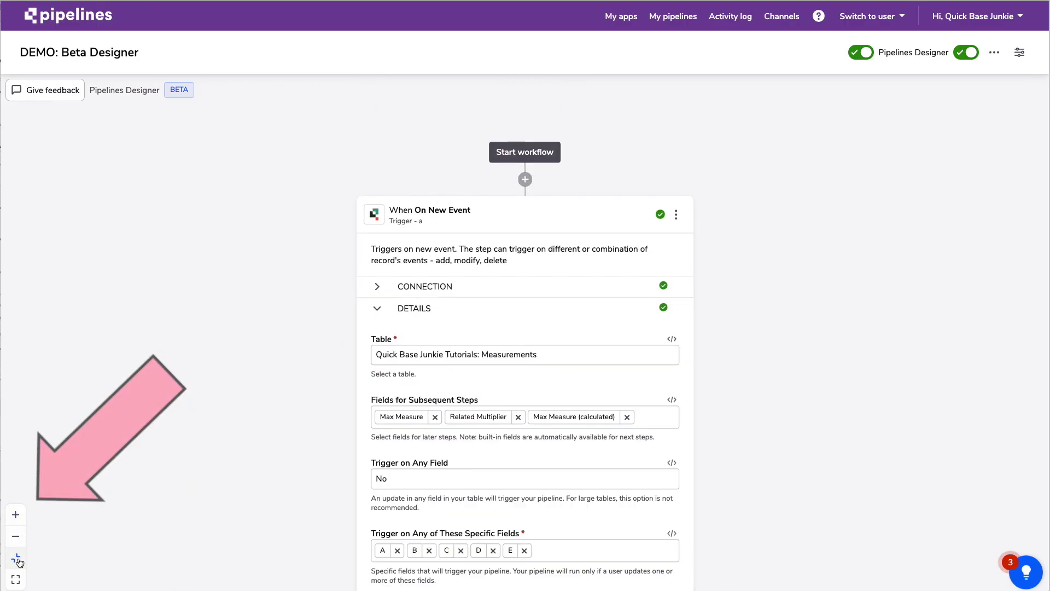
left_click(16, 578)
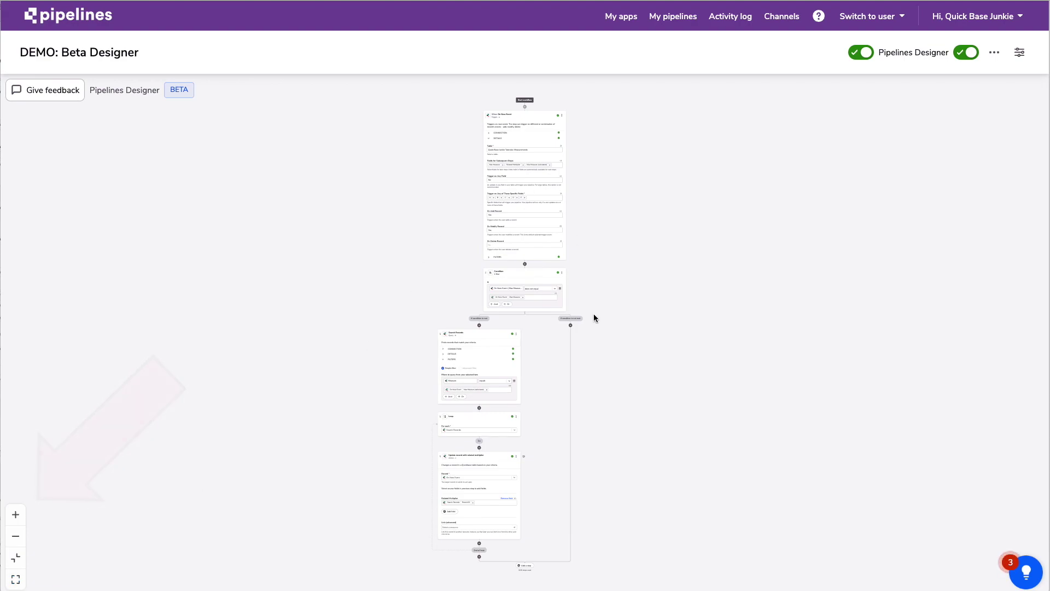
left_click(526, 119)
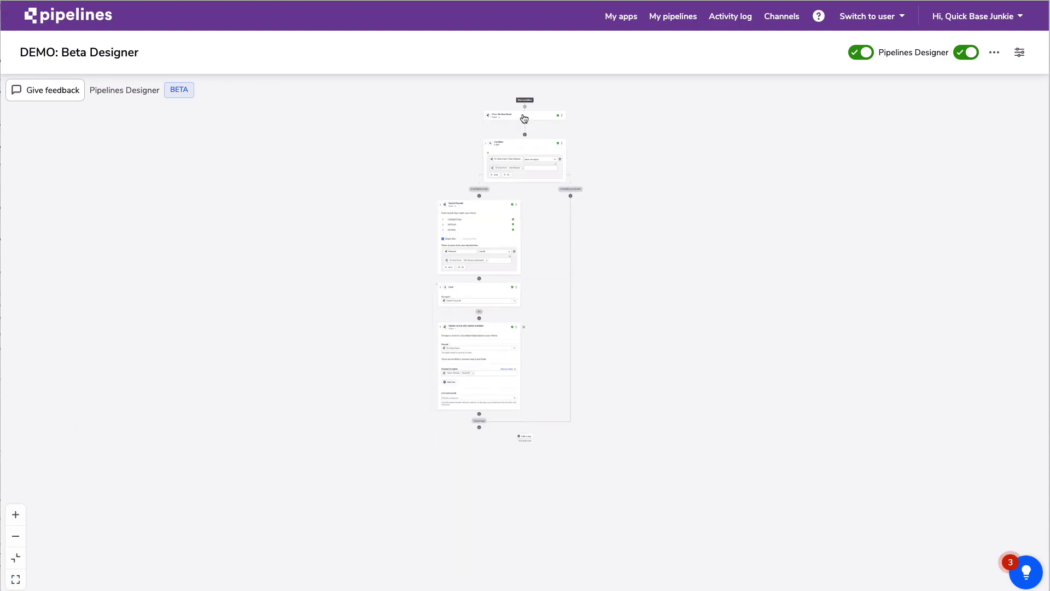
left_click(514, 135)
left_click(482, 159)
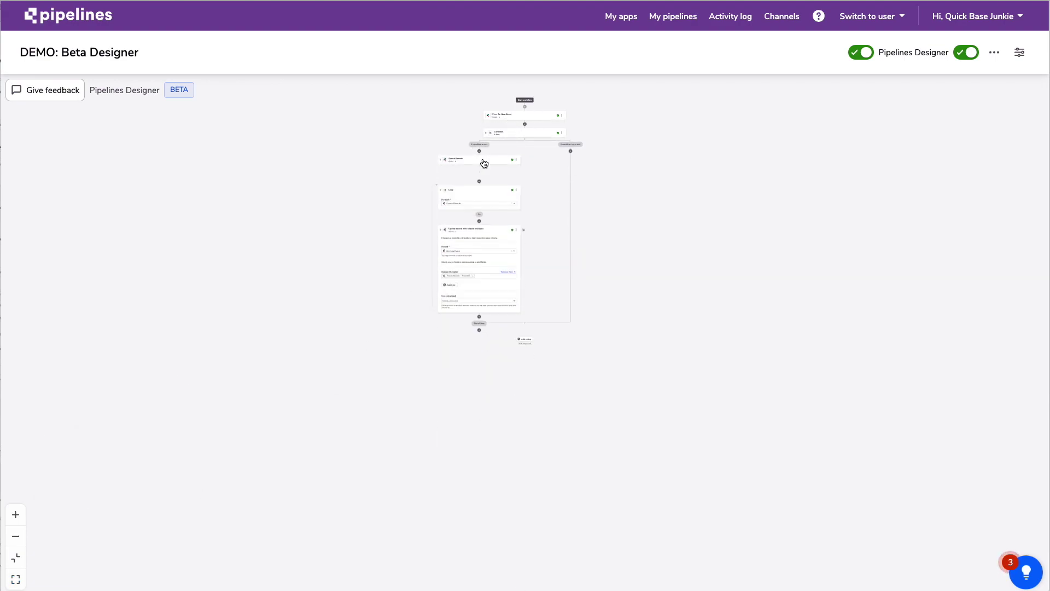
left_click(474, 223)
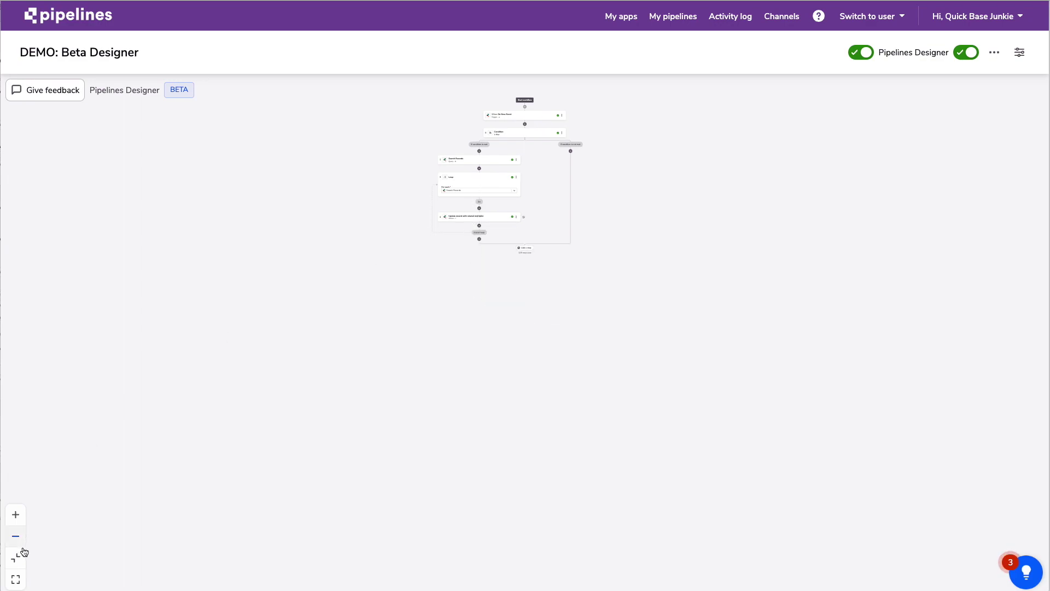
left_click(16, 579)
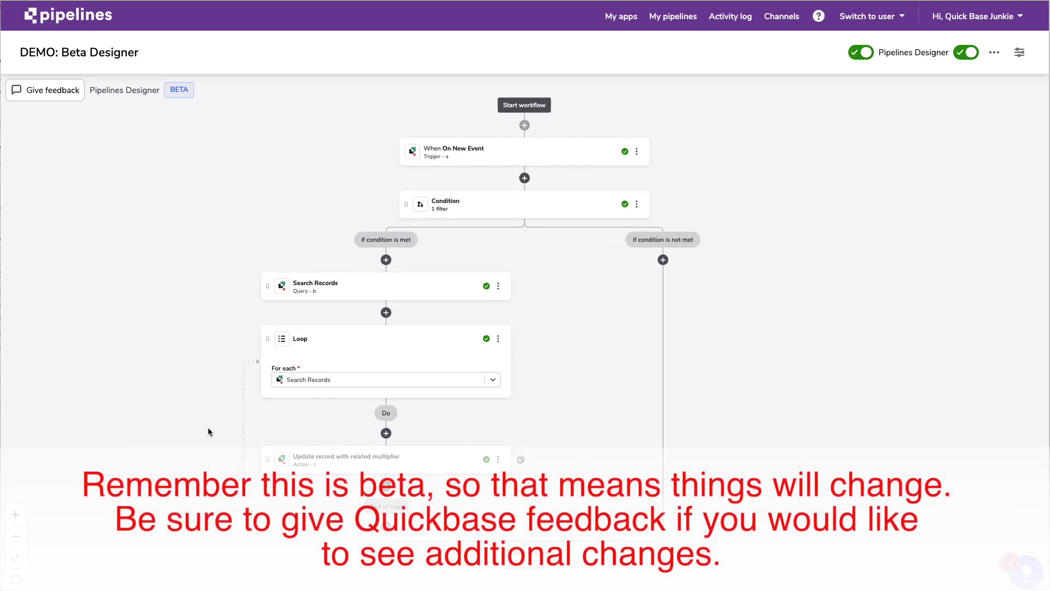